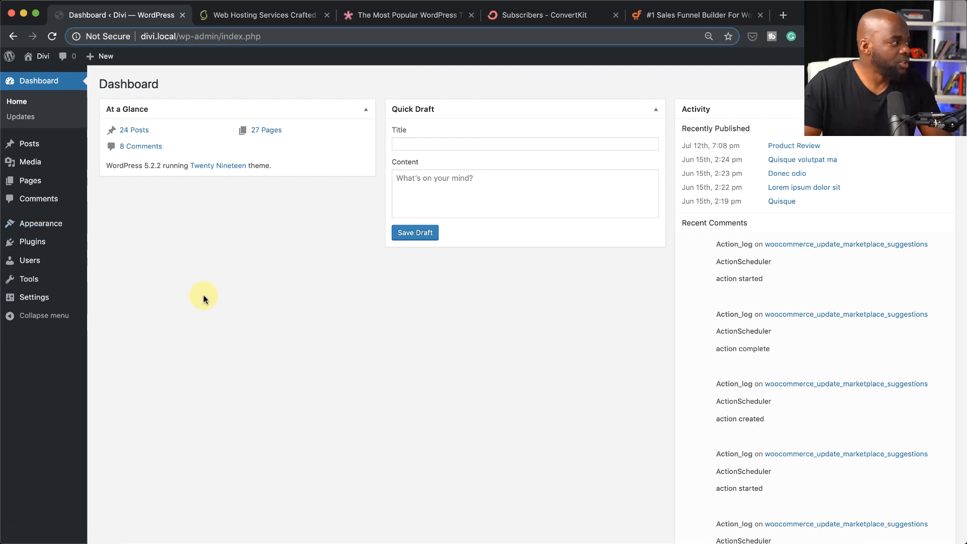
- Open the installed themes list, and download the Divi theme from the downloads area of the Elegant Themes account
{"action": "mouse_move", "coordinate": [64, 226]}
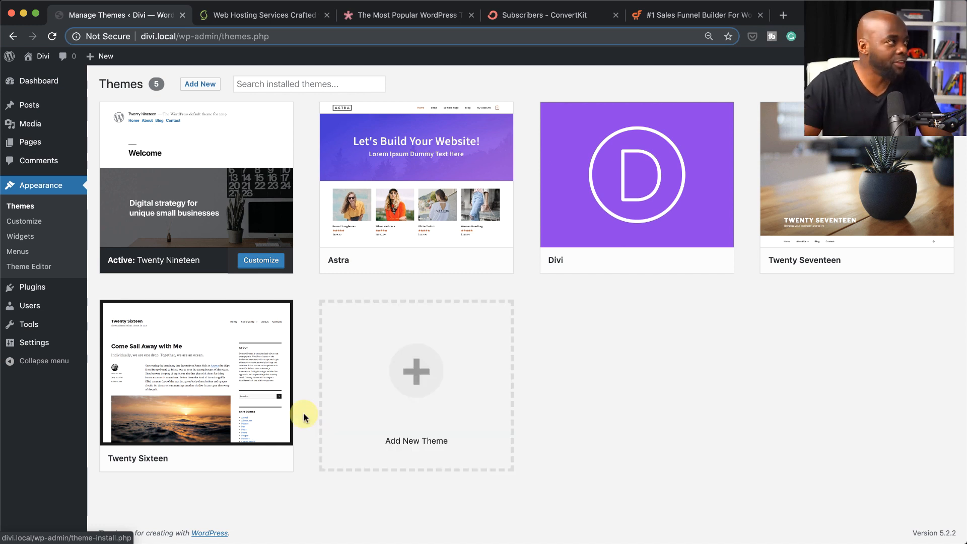
{"action": "left_click", "coordinate": [411, 17]}
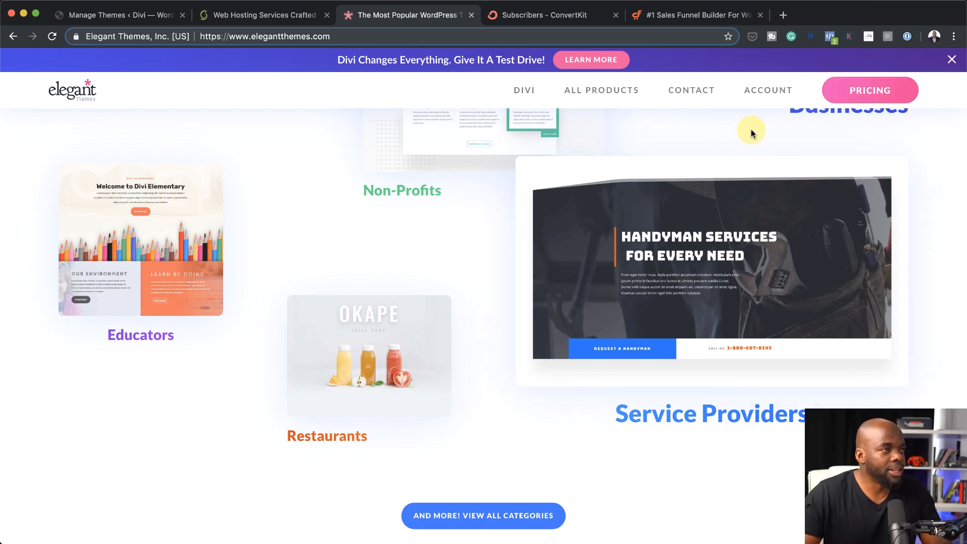
{"action": "mouse_move", "coordinate": [771, 97]}
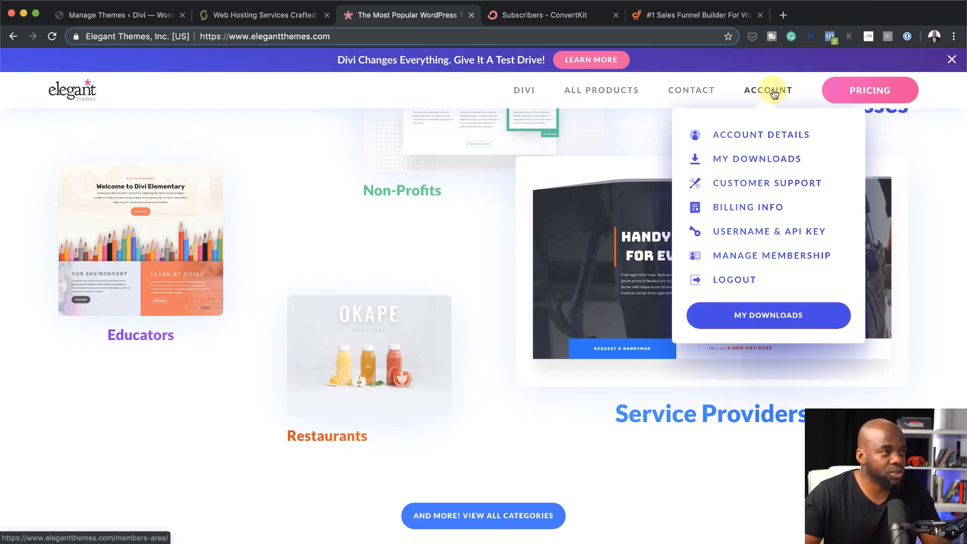
{"action": "left_click", "coordinate": [763, 160]}
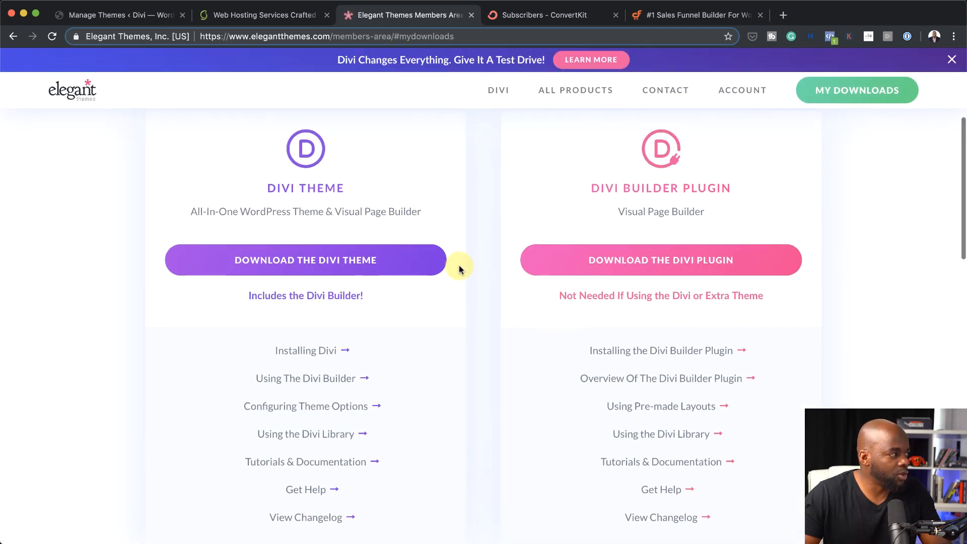
{"action": "left_click", "coordinate": [326, 262]}
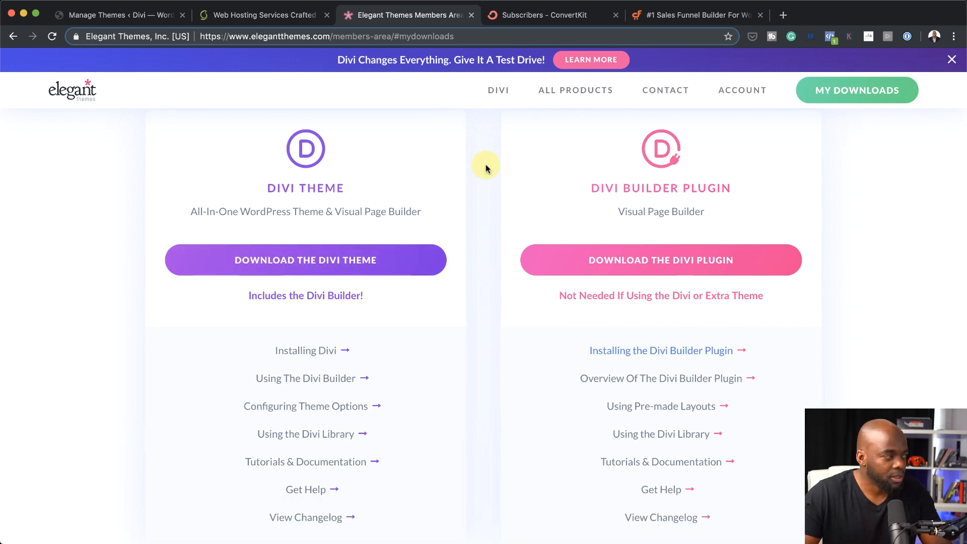
- Try to install the Divi theme on the WordPress site by uploading Divi (8).zip from the Downloads folder
{"action": "left_click", "coordinate": [135, 22]}
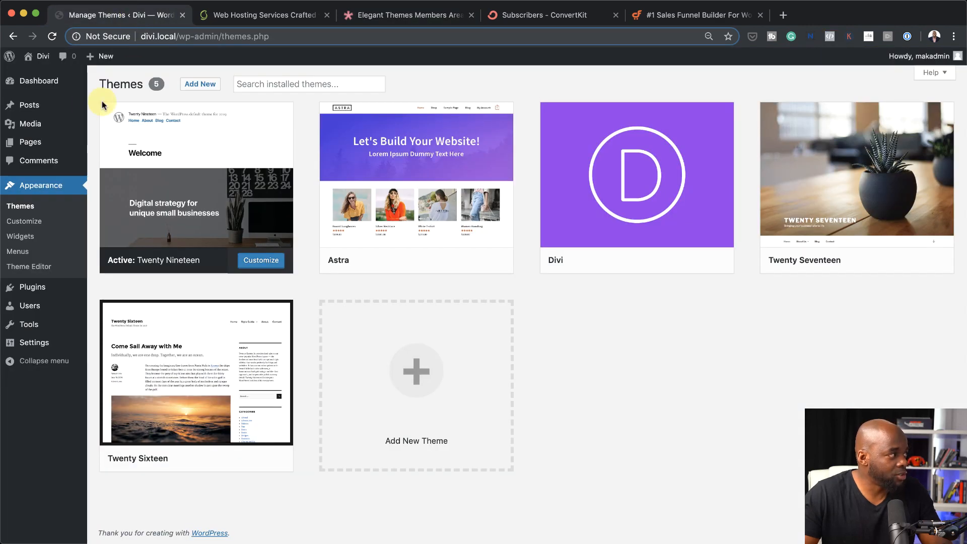
{"action": "left_click", "coordinate": [200, 85]}
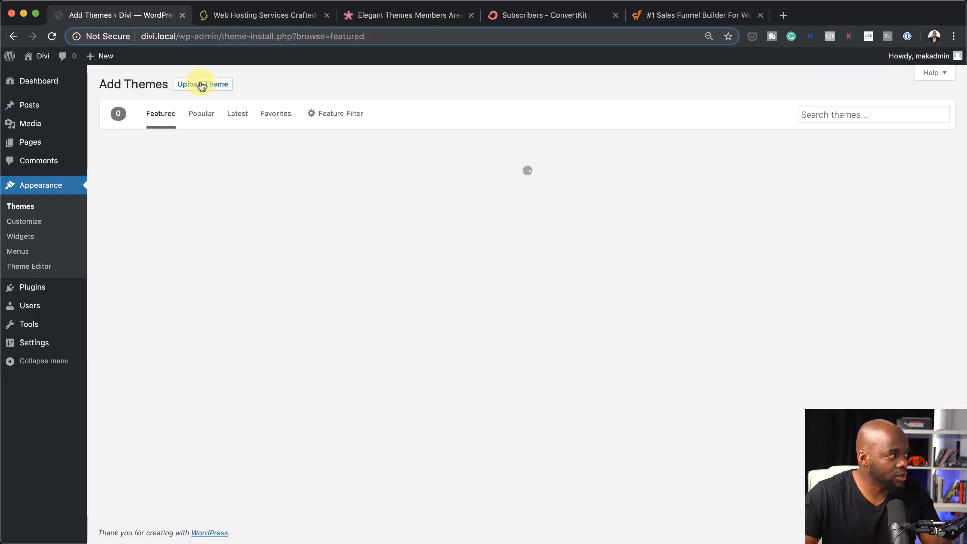
{"action": "left_click", "coordinate": [216, 86]}
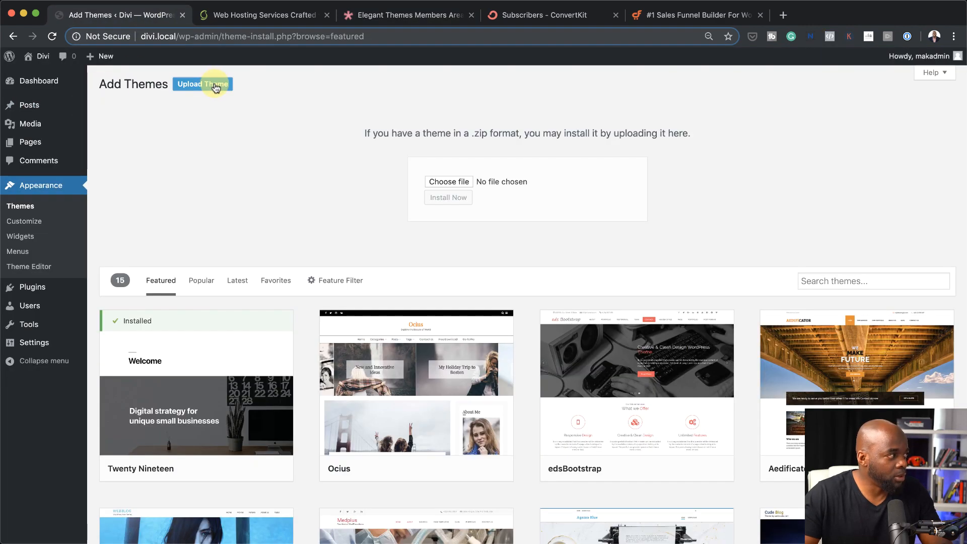
{"action": "left_click", "coordinate": [463, 183]}
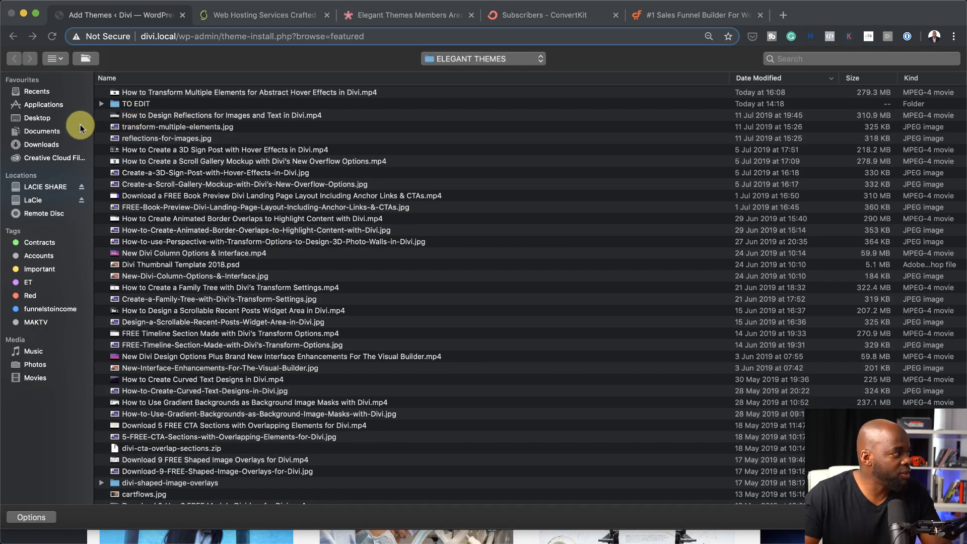
{"action": "left_click", "coordinate": [51, 144]}
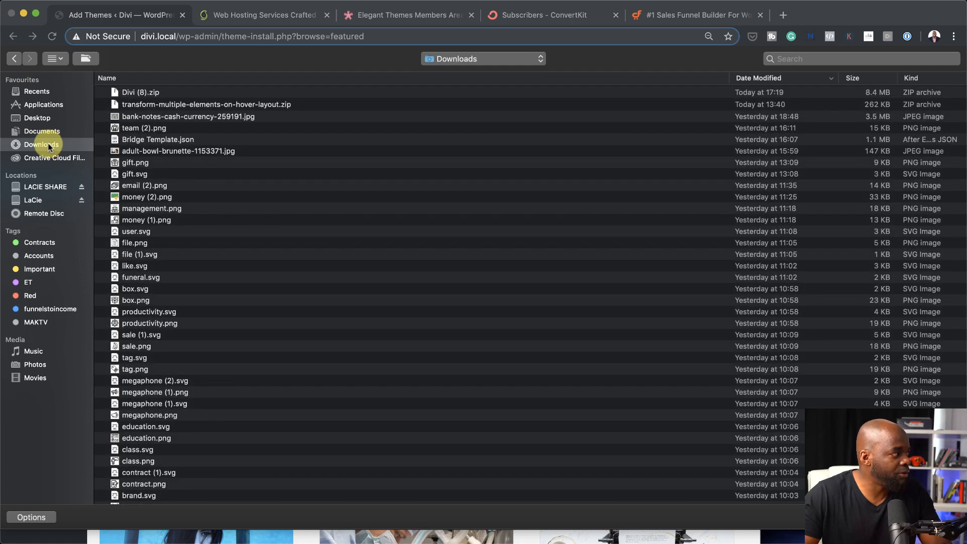
{"action": "double_click", "coordinate": [177, 92]}
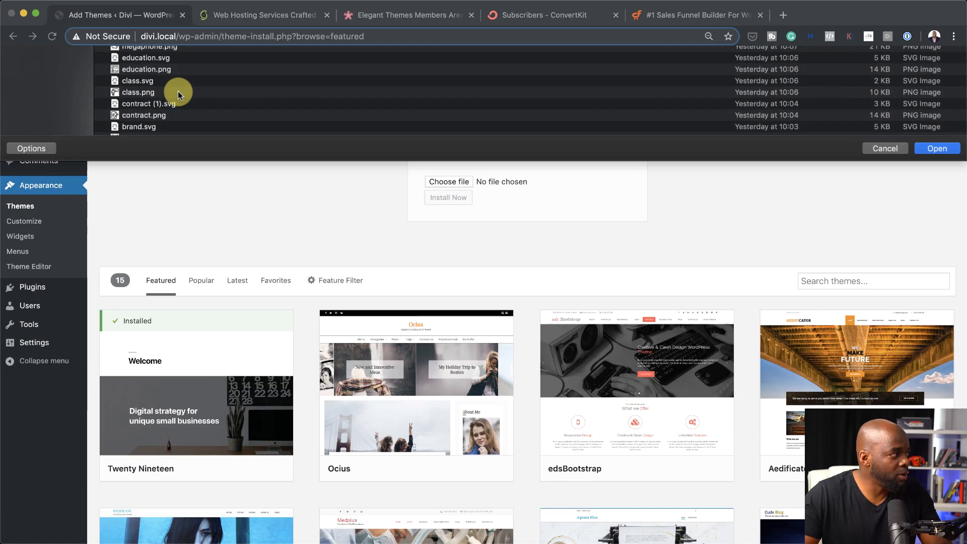
{"action": "left_click", "coordinate": [435, 201]}
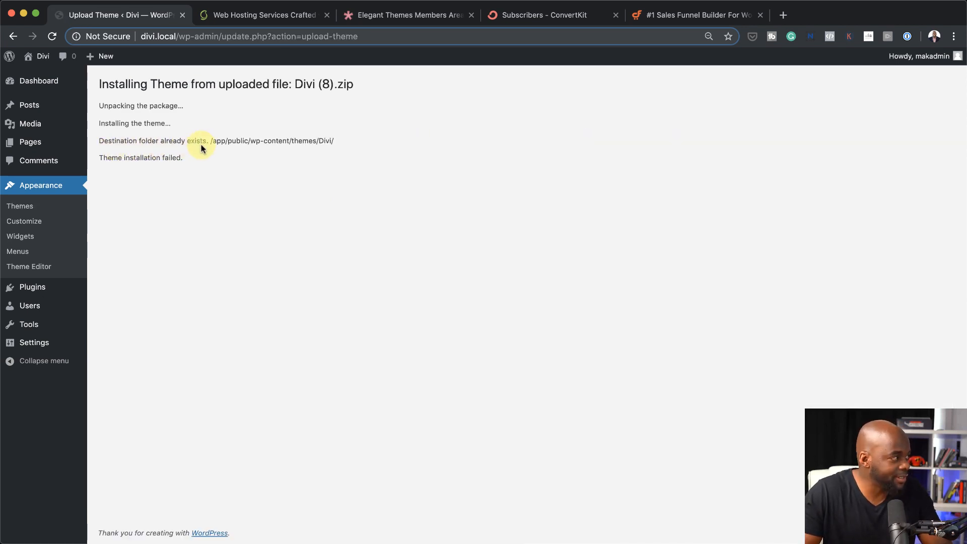
- Return to the installed themes and activate the Divi theme
{"action": "left_click", "coordinate": [33, 209]}
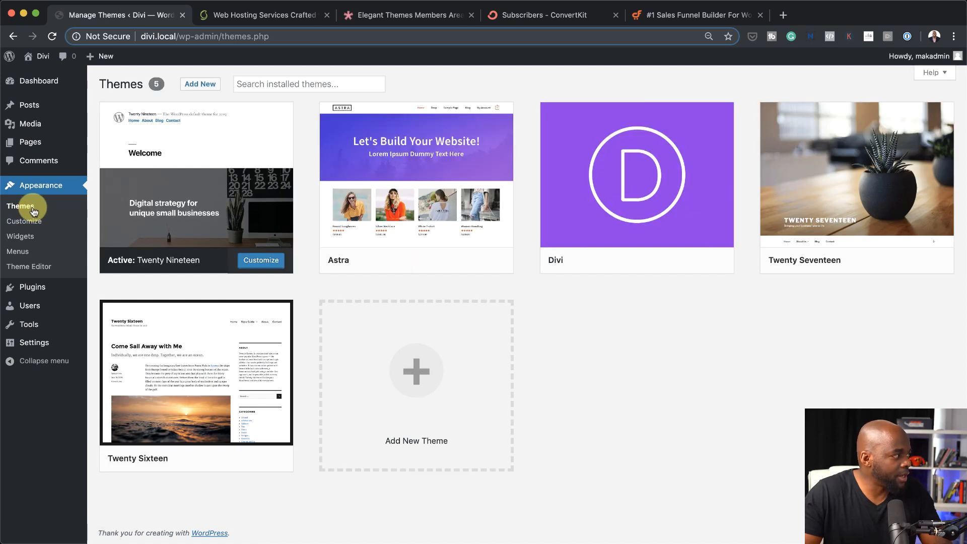
{"action": "mouse_move", "coordinate": [697, 218]}
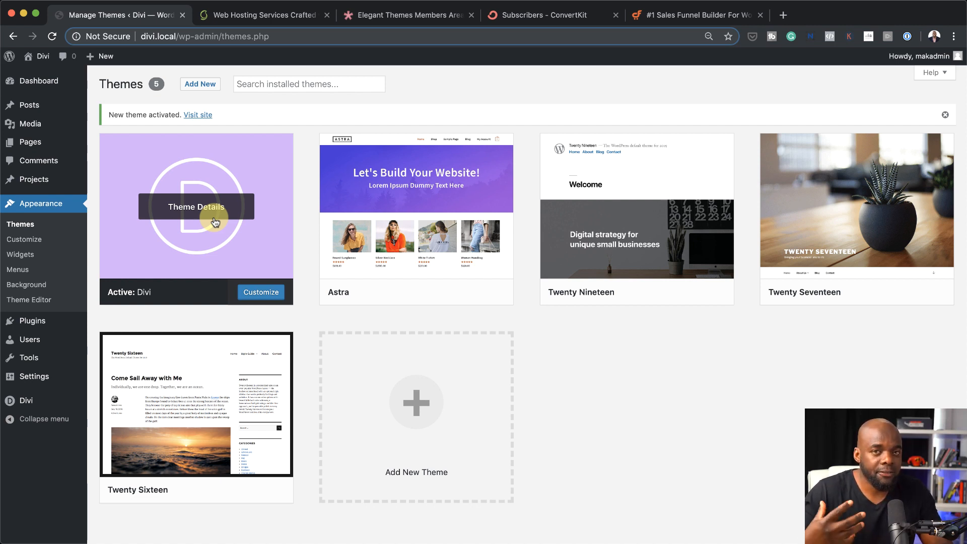
- Switch to the CartFlows website and download the CartFlows Pro plugin from the account's downloads
{"action": "left_click", "coordinate": [661, 20]}
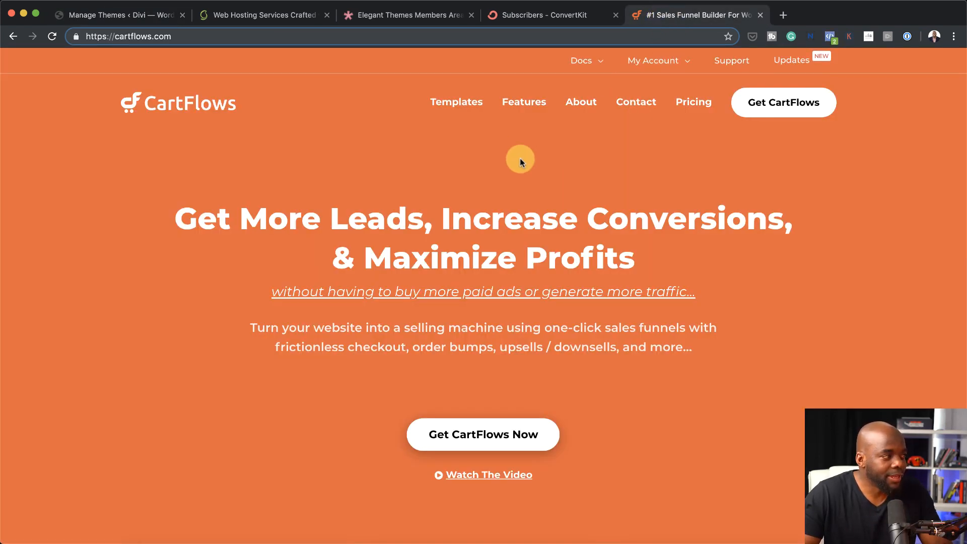
{"action": "mouse_move", "coordinate": [664, 63]}
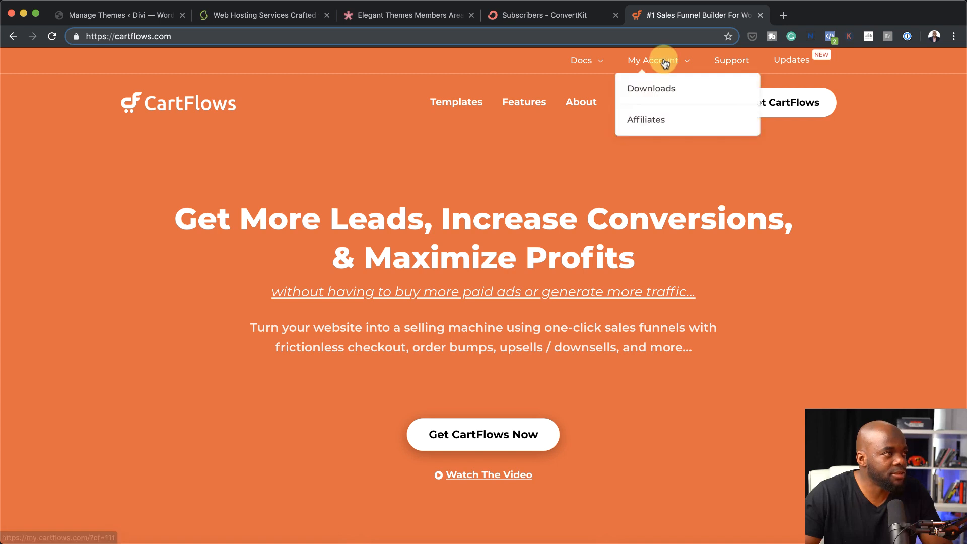
{"action": "left_click", "coordinate": [659, 93]}
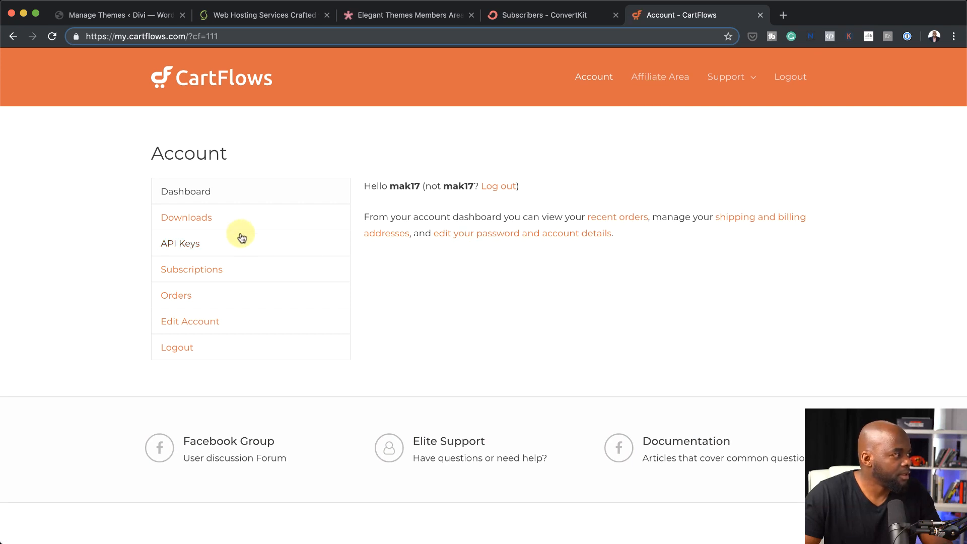
{"action": "left_click", "coordinate": [220, 222]}
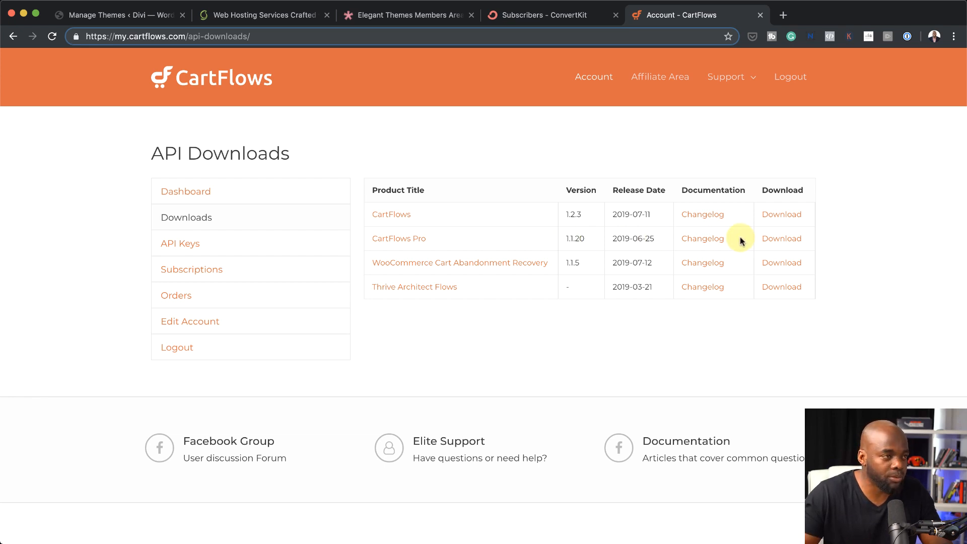
{"action": "left_click", "coordinate": [772, 238]}
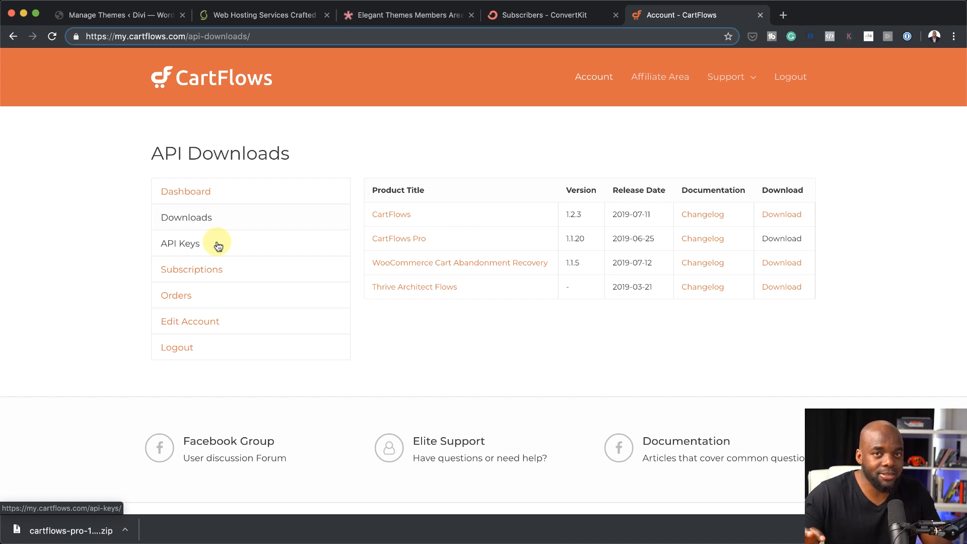
- Return to the WordPress admin, upload cartflows-pro-1.1.20 (1).zip as a new plugin and install it
{"action": "left_click", "coordinate": [119, 14]}
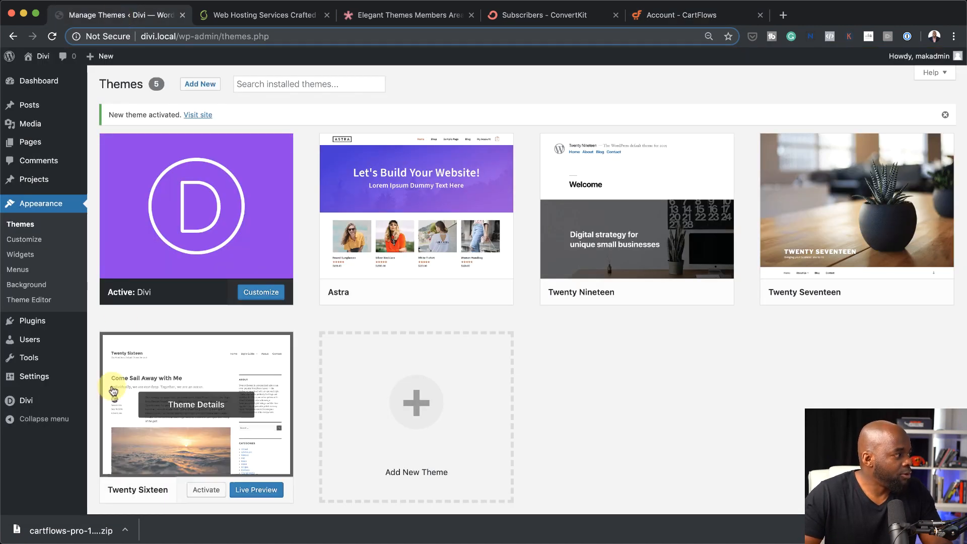
{"action": "mouse_move", "coordinate": [55, 355]}
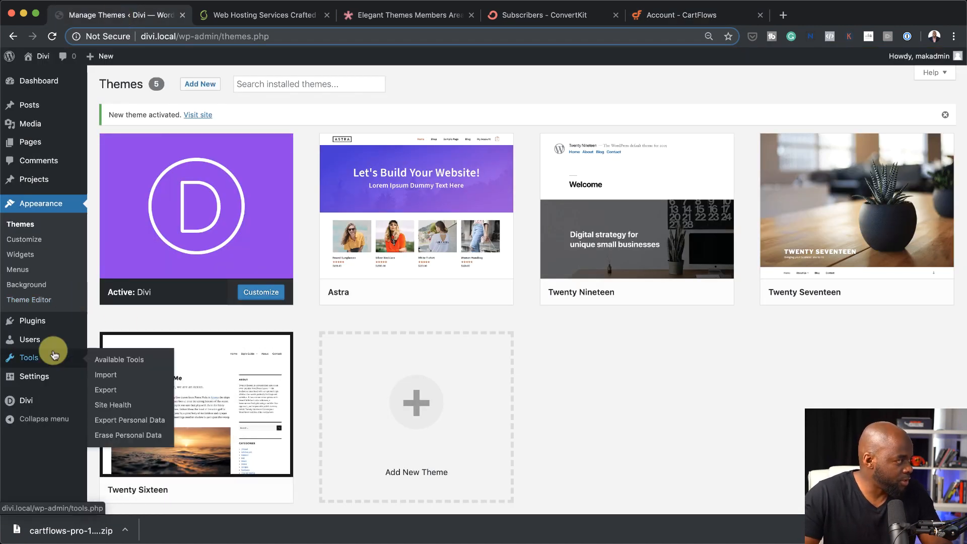
{"action": "mouse_move", "coordinate": [34, 320]}
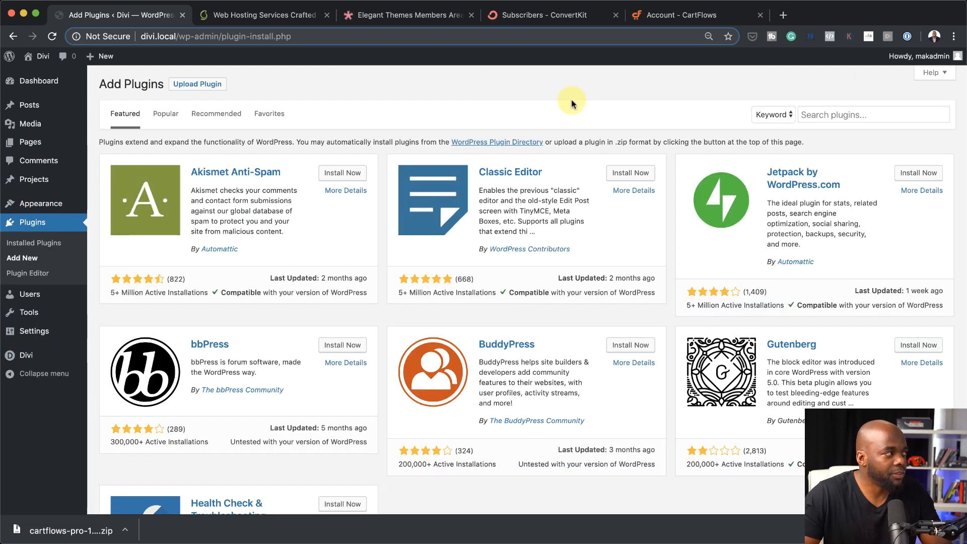
{"action": "left_click", "coordinate": [213, 88]}
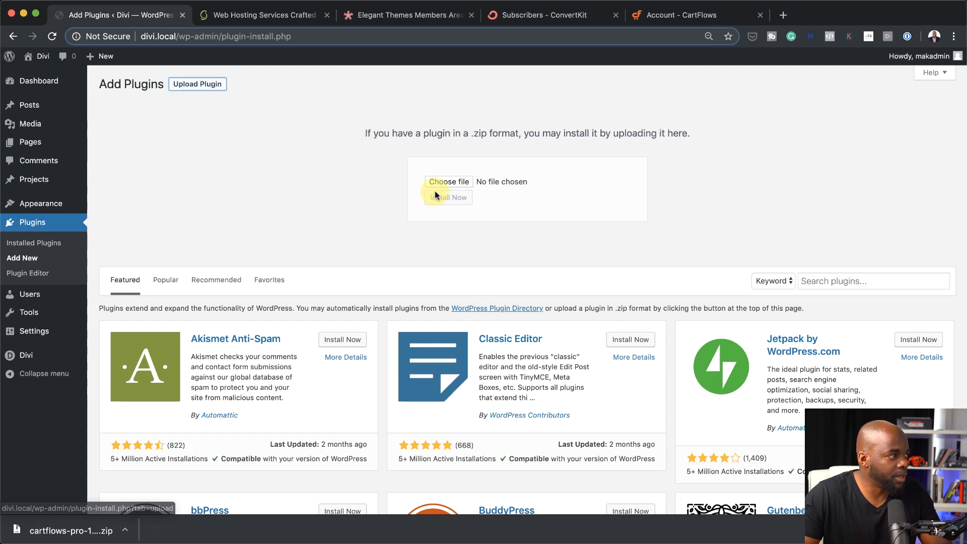
{"action": "left_click", "coordinate": [446, 183]}
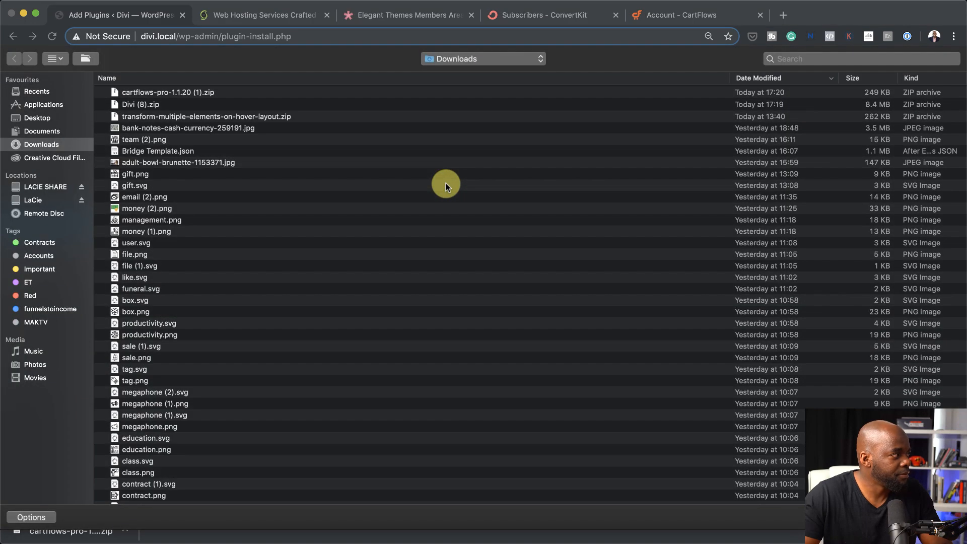
{"action": "double_click", "coordinate": [205, 92]}
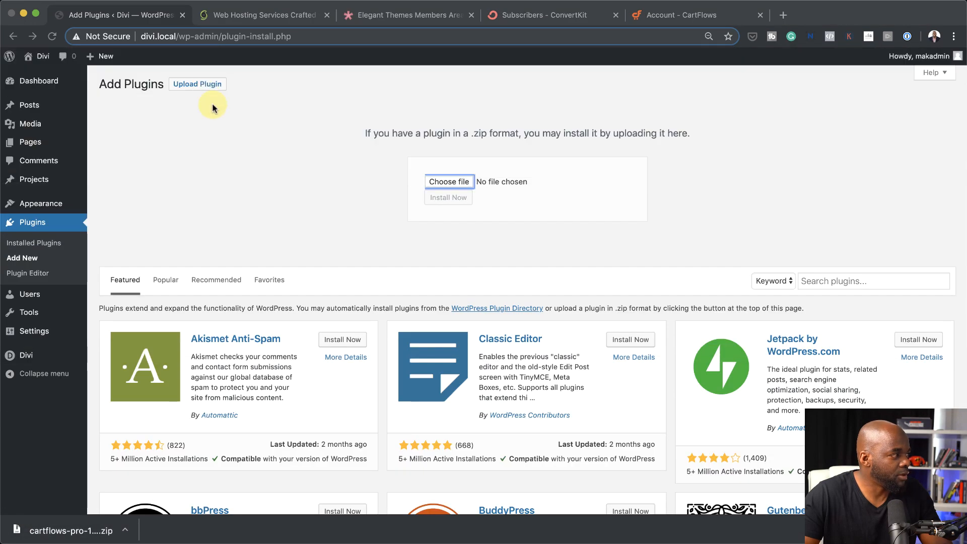
{"action": "left_click", "coordinate": [439, 200]}
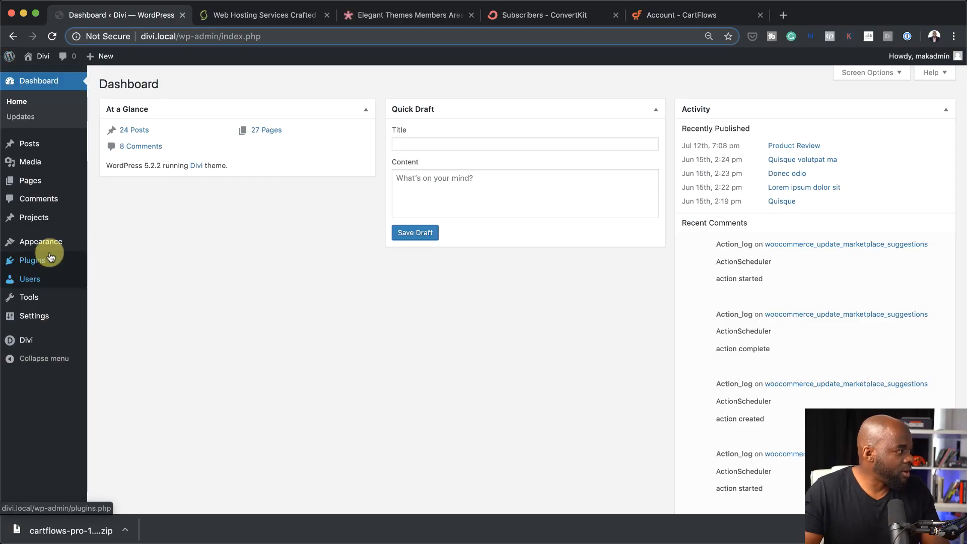
- Search the plugin directory for "woocommerce" and activate the WooCommerce plugin
{"action": "mouse_move", "coordinate": [45, 260]}
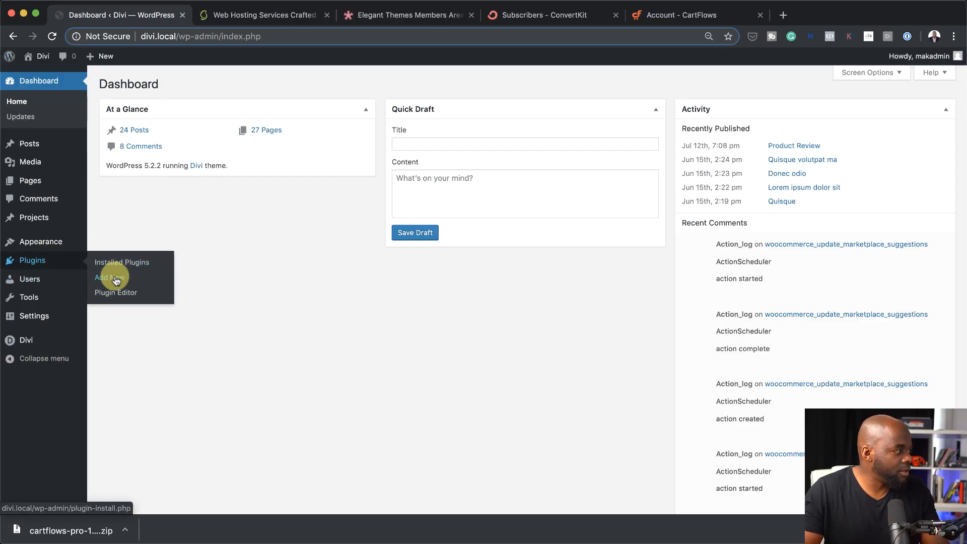
{"action": "left_click", "coordinate": [115, 278]}
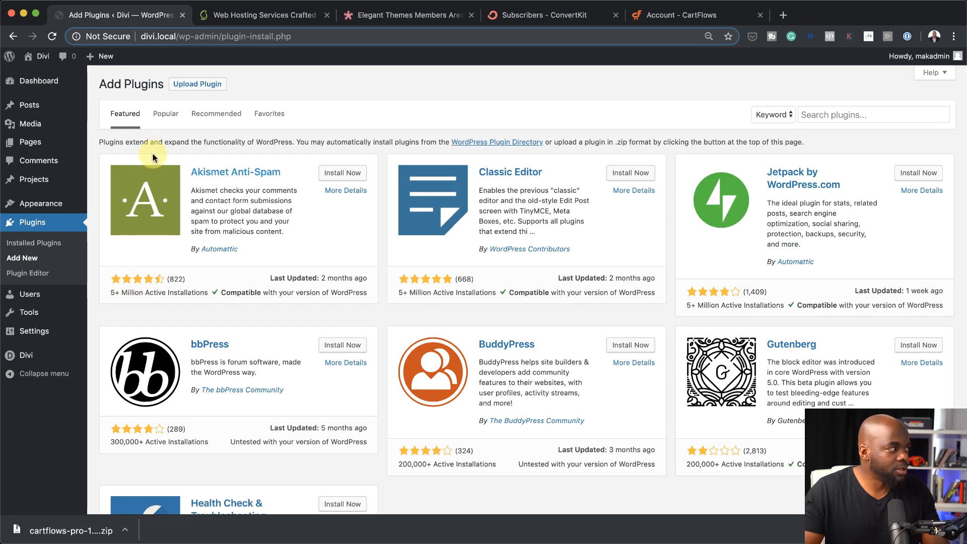
{"action": "left_click", "coordinate": [852, 112]}
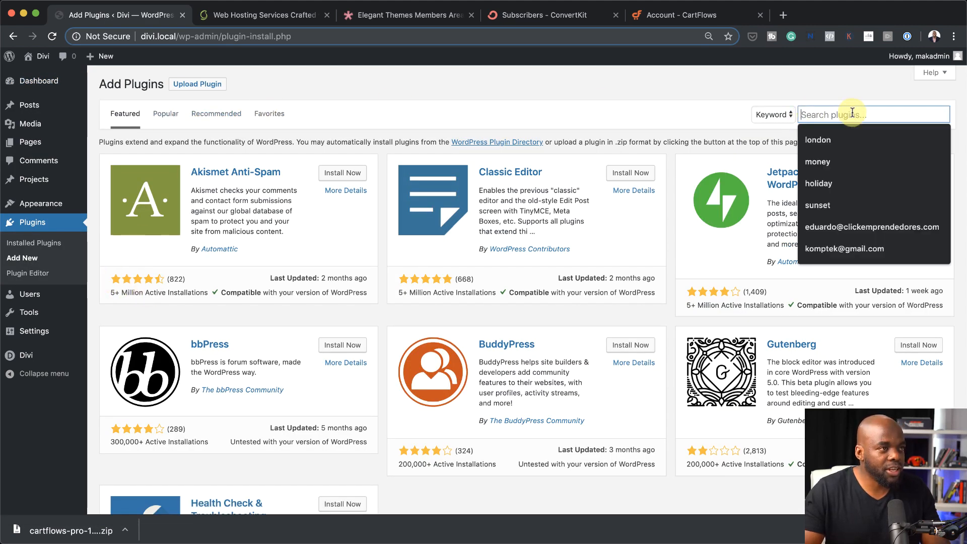
{"action": "type", "text": "woo"}
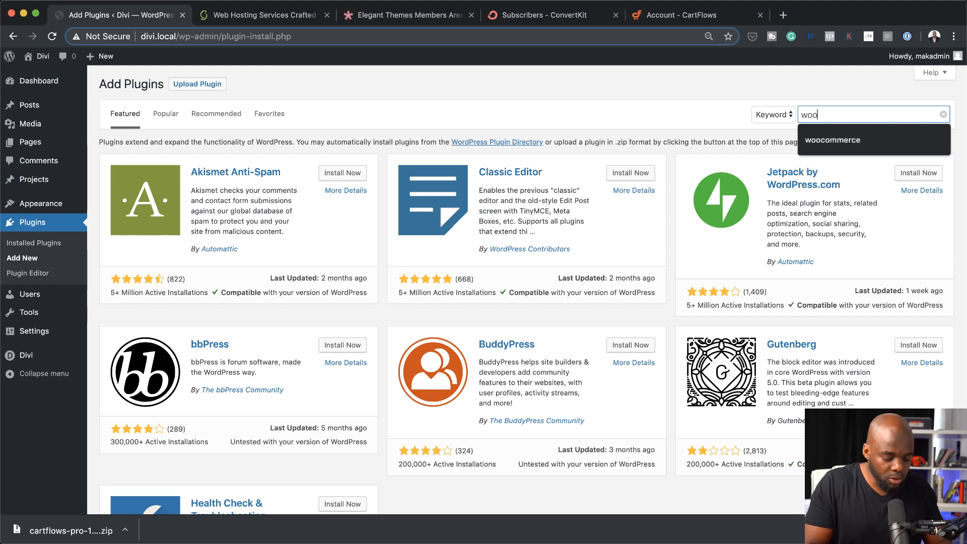
{"action": "type", "text": "commerce"}
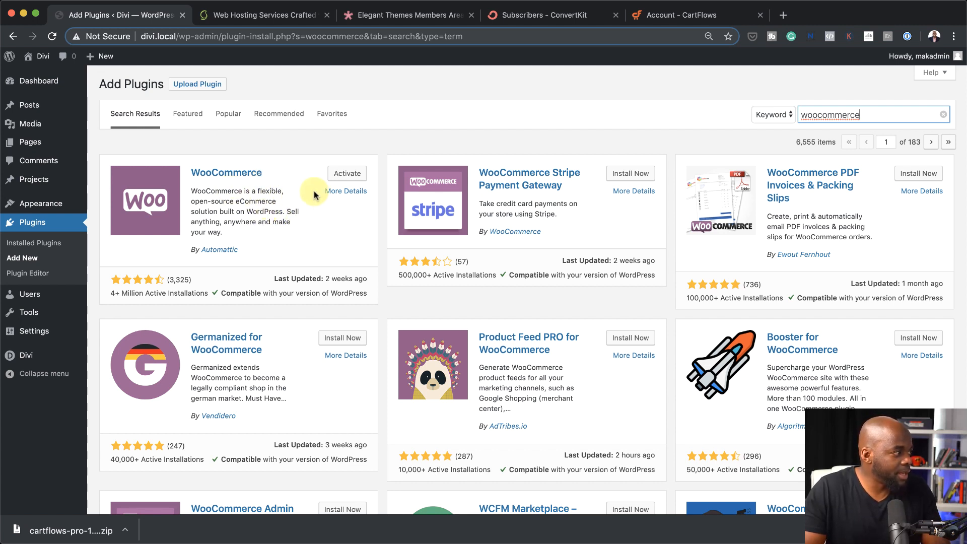
{"action": "left_click", "coordinate": [353, 175]}
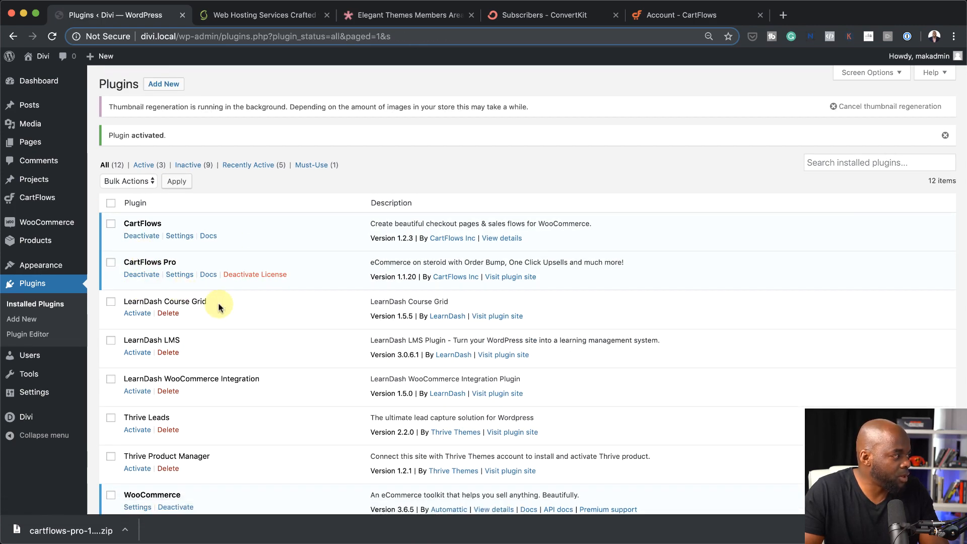
- Open the WooCommerce settings from the installed plugins list and view the product settings
{"action": "scroll", "coordinate": [156, 310], "scroll_direction": "down", "scroll_amount": 3}
{"action": "scroll", "coordinate": [156, 313], "scroll_direction": "down", "scroll_amount": 3}
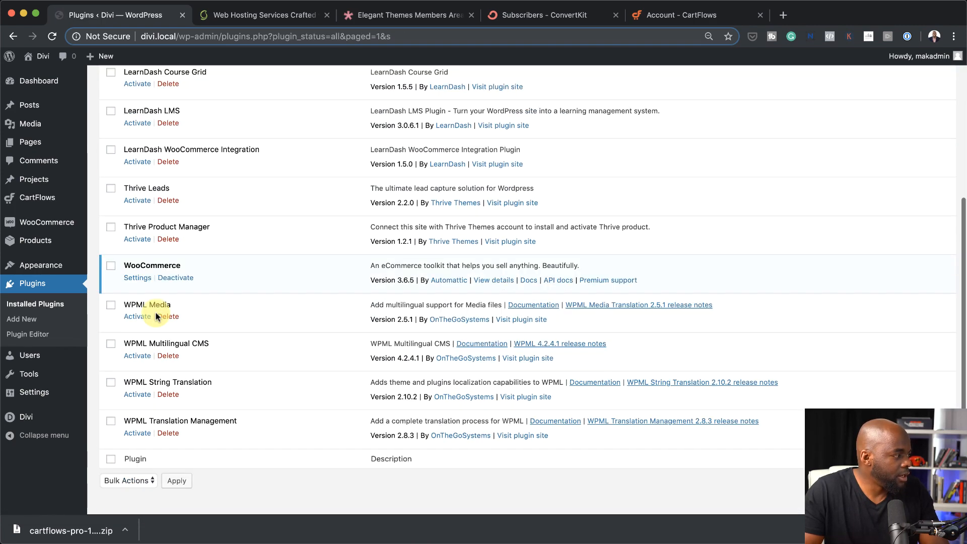
{"action": "left_click", "coordinate": [143, 281]}
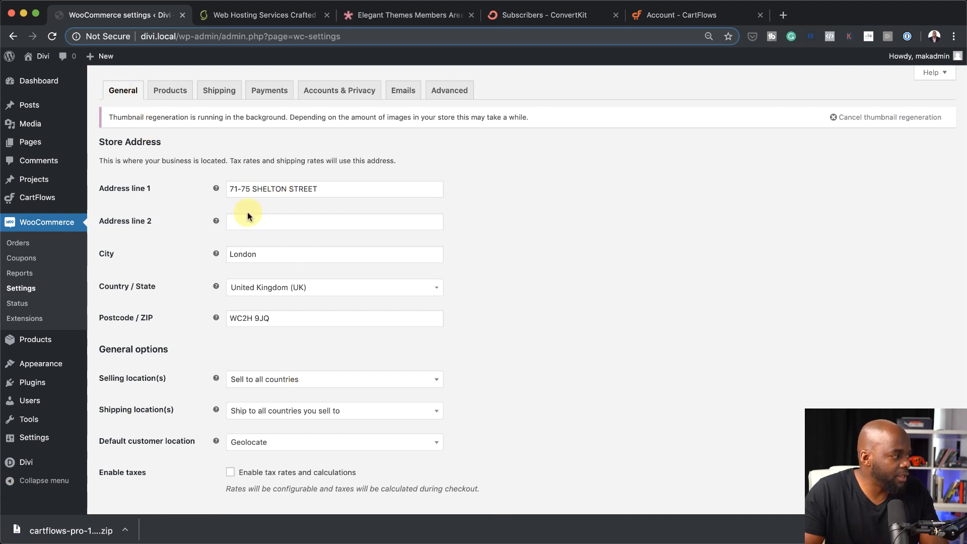
{"action": "left_click", "coordinate": [170, 90]}
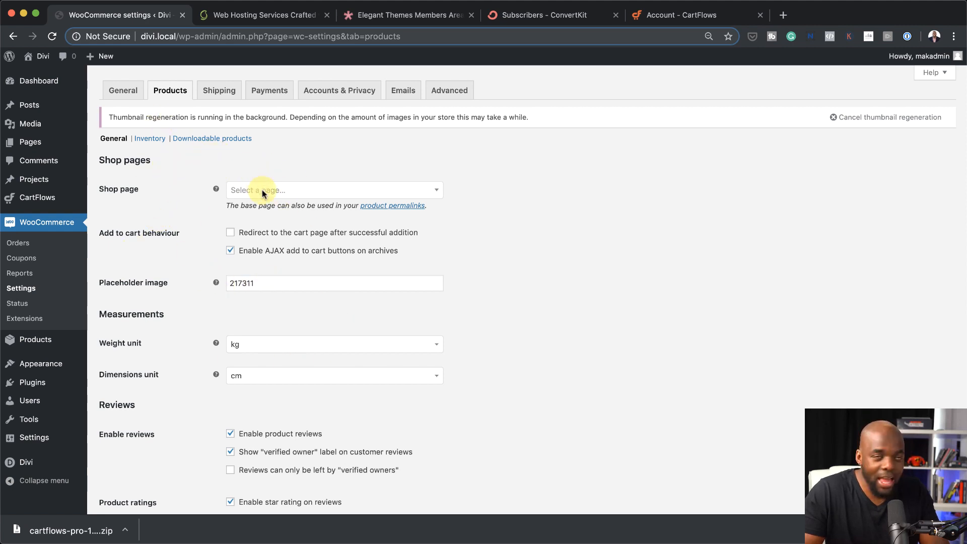
- Go through the WooCommerce shipping, payment methods, and accounts and privacy settings, including the PayPal option
{"action": "left_click", "coordinate": [217, 90]}
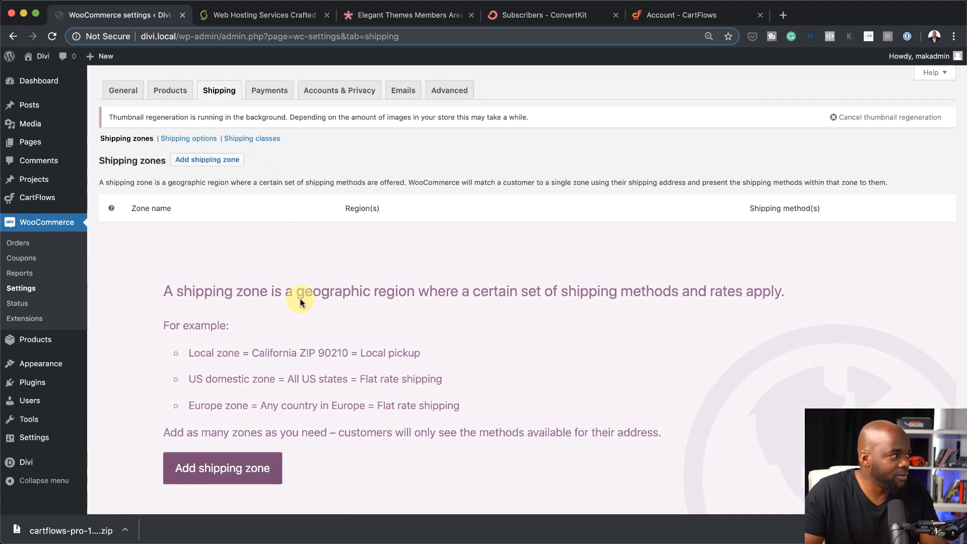
{"action": "left_click", "coordinate": [271, 94]}
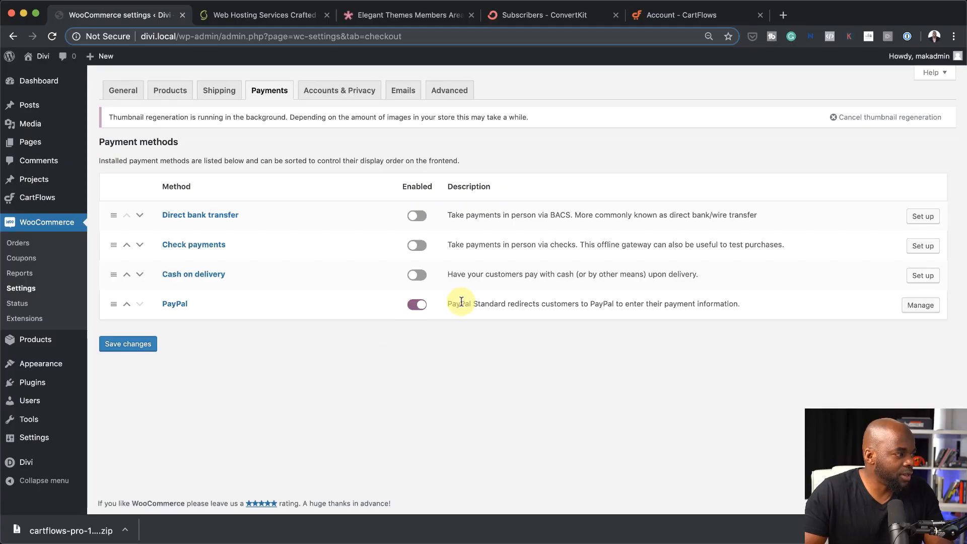
{"action": "left_click", "coordinate": [413, 306]}
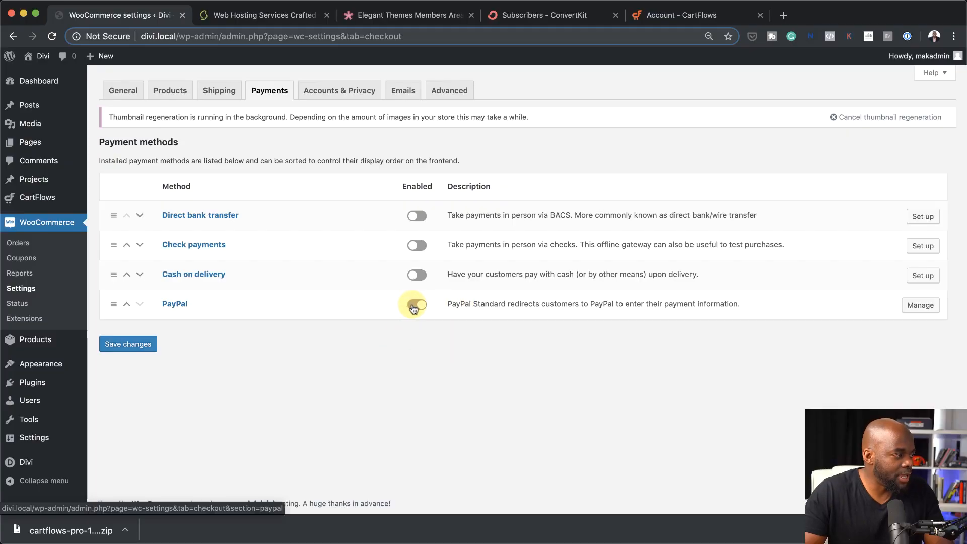
{"action": "left_click", "coordinate": [140, 344]}
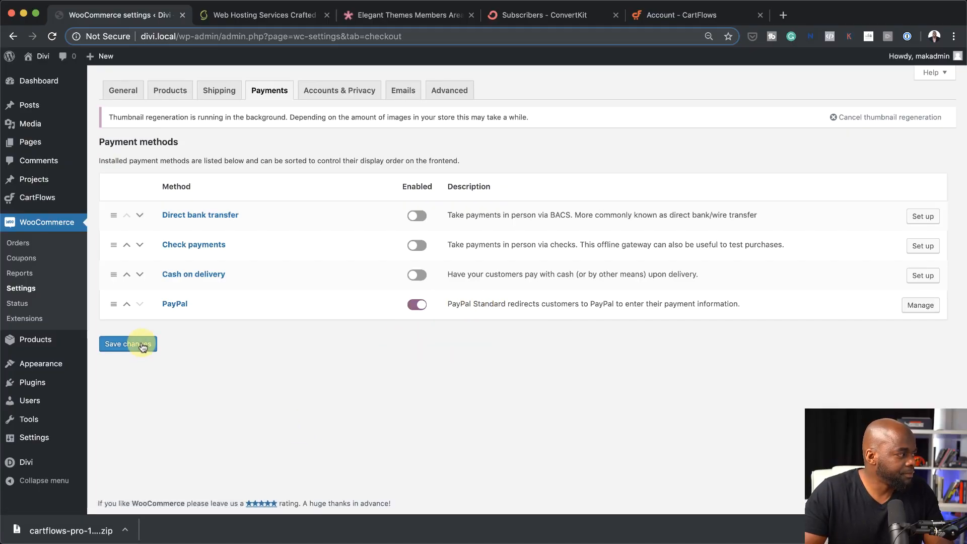
{"action": "left_click", "coordinate": [352, 91]}
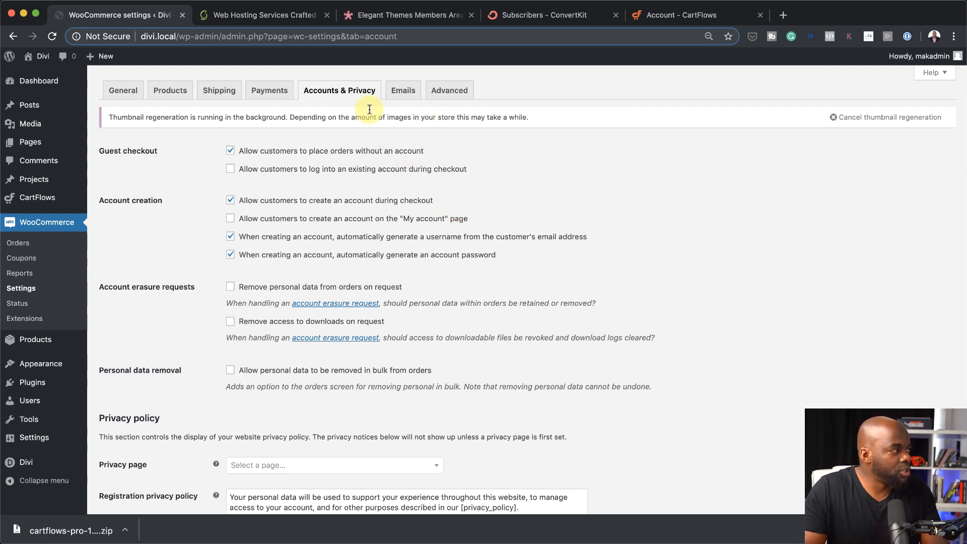
- Open the CartFlows settings, choose Divi as the page builder for the shown templates and look over the permalink settings
{"action": "mouse_move", "coordinate": [44, 199]}
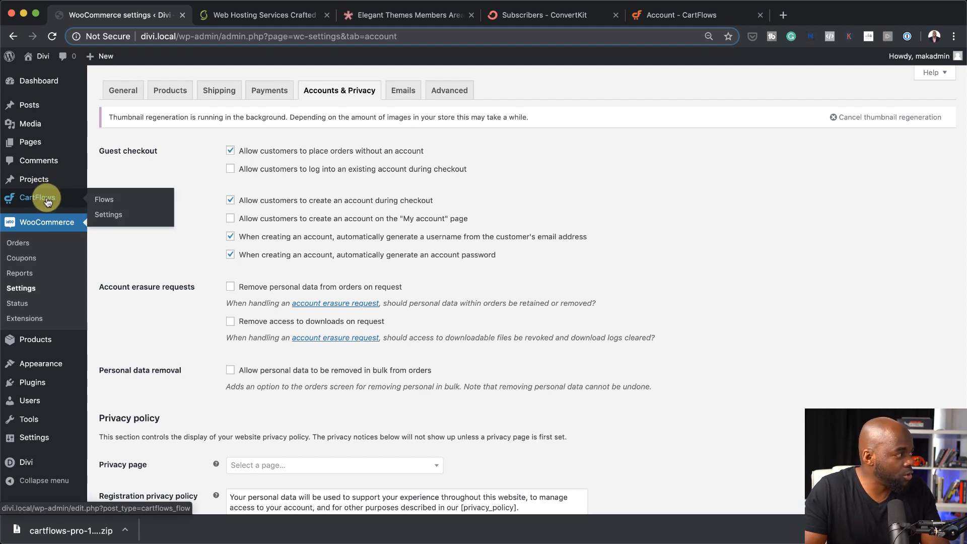
{"action": "left_click", "coordinate": [109, 215]}
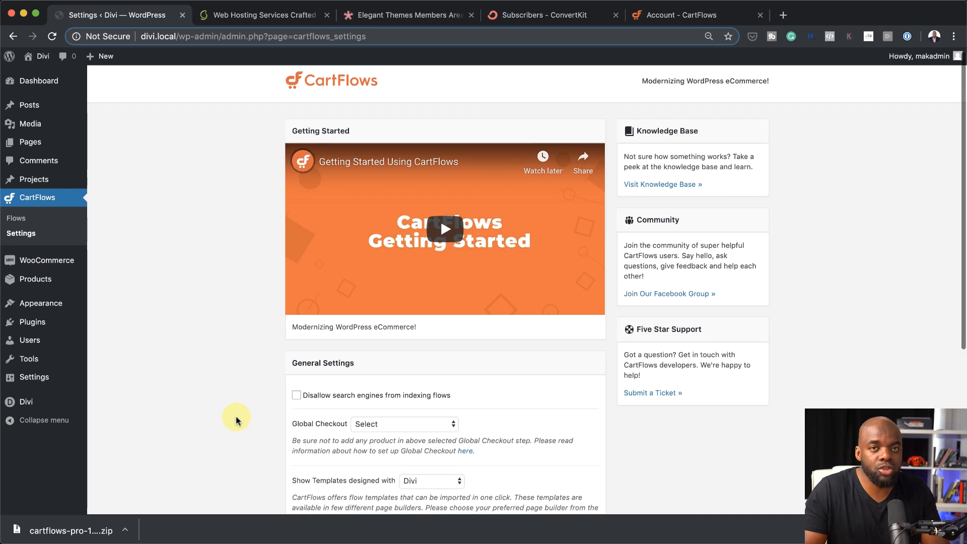
{"action": "scroll", "coordinate": [236, 420], "scroll_direction": "down", "scroll_amount": 5}
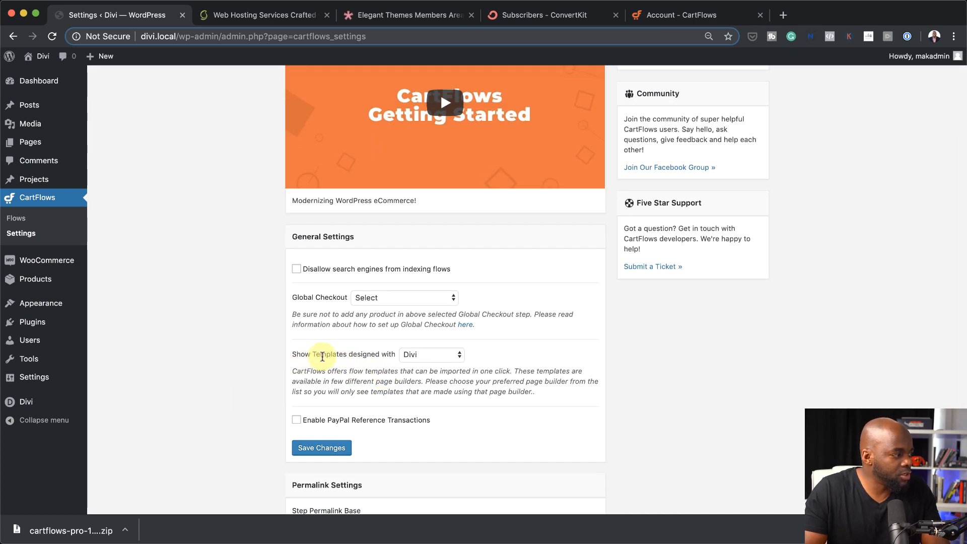
{"action": "left_click", "coordinate": [441, 361]}
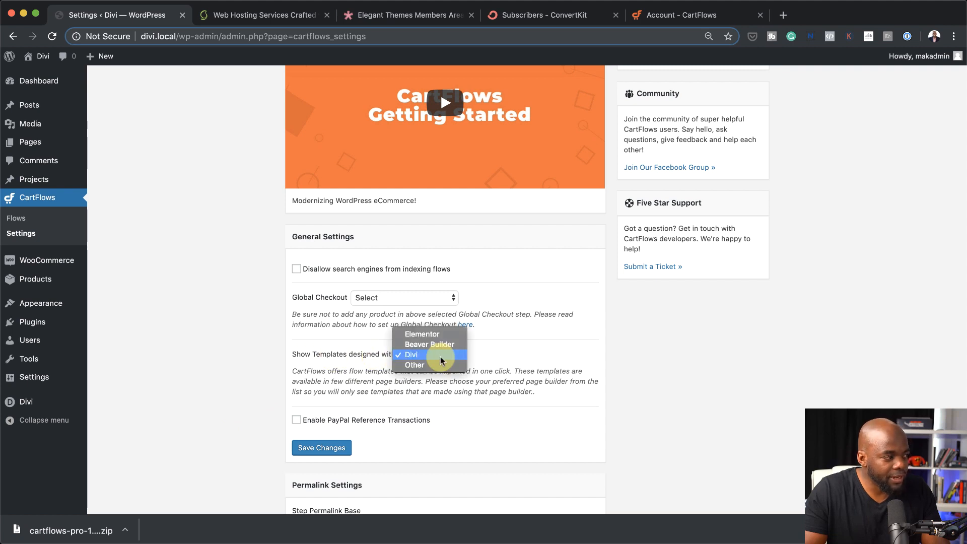
{"action": "left_click", "coordinate": [433, 355]}
{"action": "left_click", "coordinate": [435, 356]}
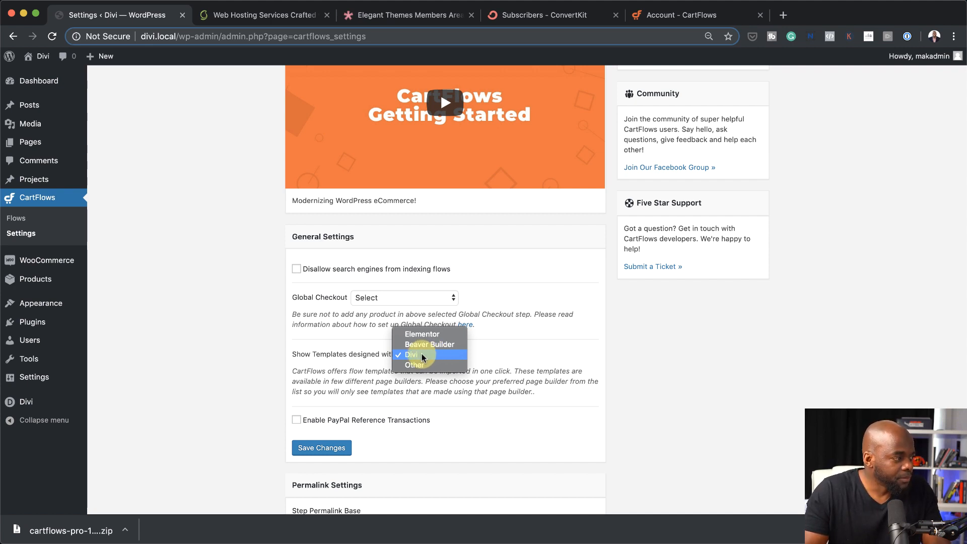
{"action": "left_click", "coordinate": [424, 356]}
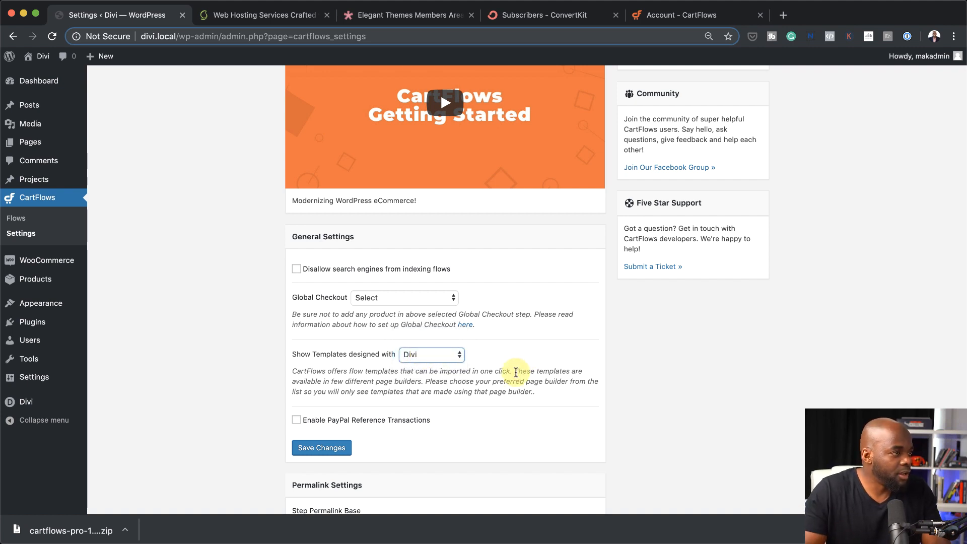
{"action": "scroll", "coordinate": [502, 404], "scroll_direction": "down", "scroll_amount": 4}
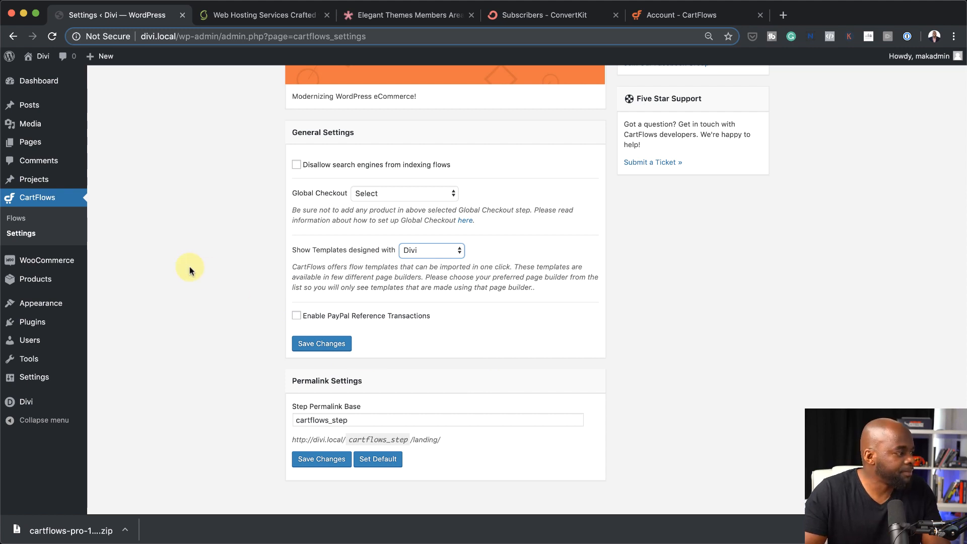
{"action": "scroll", "coordinate": [226, 287], "scroll_direction": "up", "scroll_amount": 9}
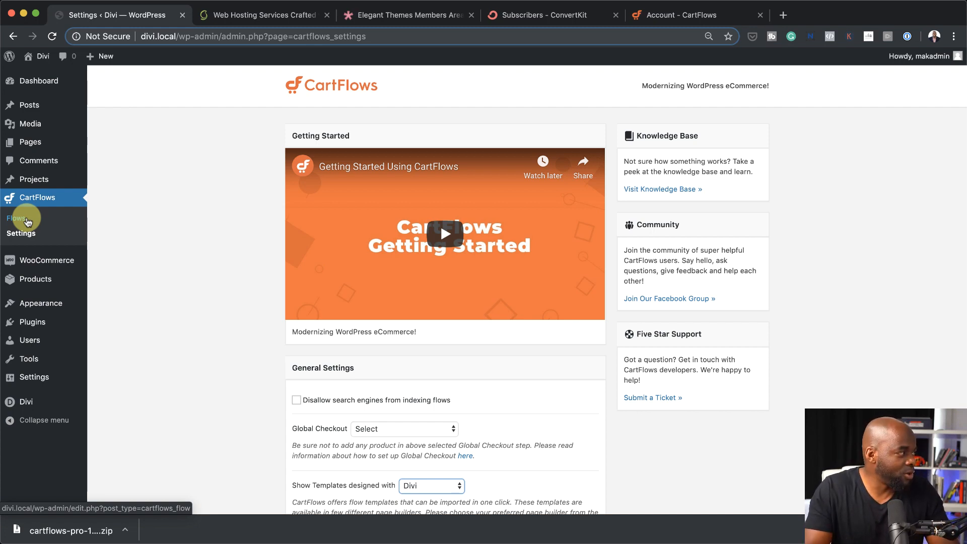
- Add a new CartFlows flow by importing the Evergreen Product 02 ready template
{"action": "left_click", "coordinate": [27, 221]}
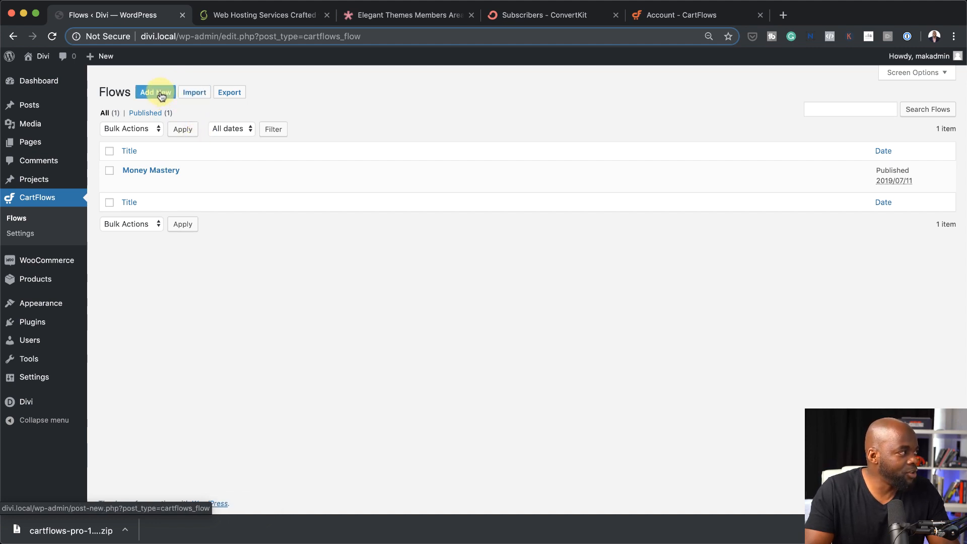
{"action": "left_click", "coordinate": [160, 93]}
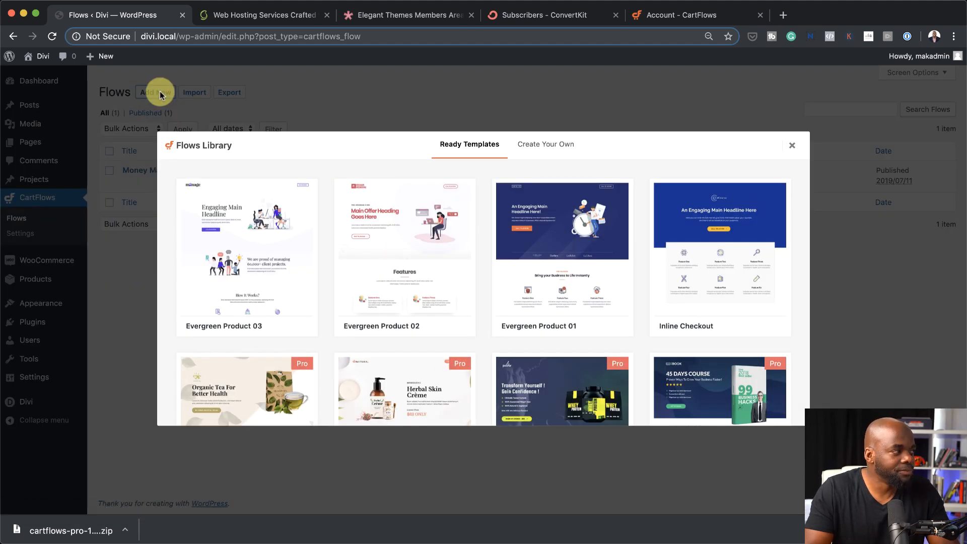
{"action": "mouse_move", "coordinate": [666, 319]}
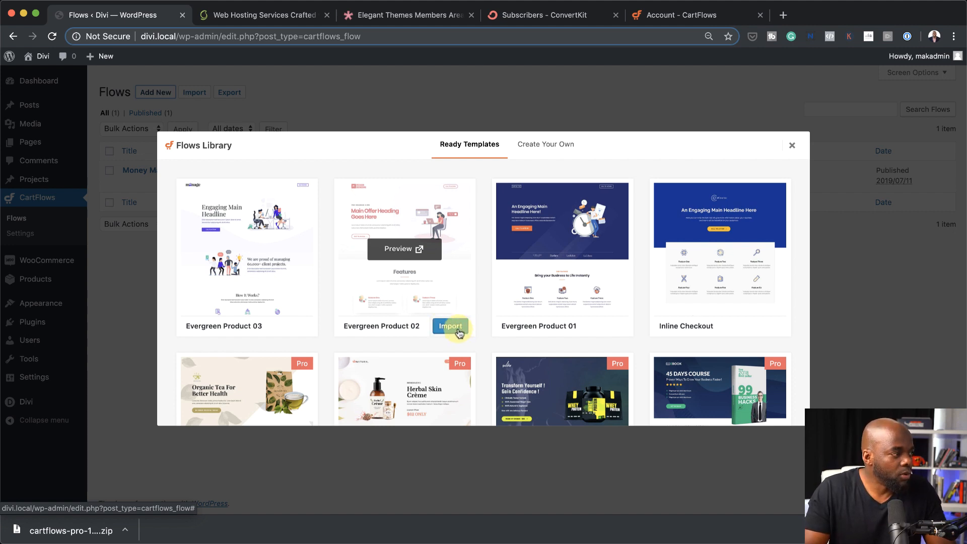
{"action": "left_click", "coordinate": [457, 328]}
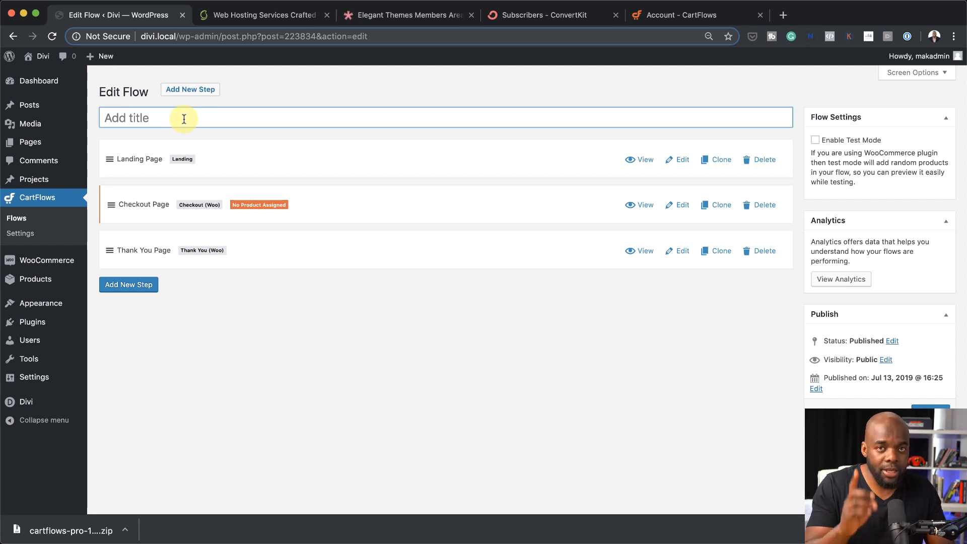
- Title the imported flow "My New Sales Funnel" and update it
{"action": "type", "text": "M"}
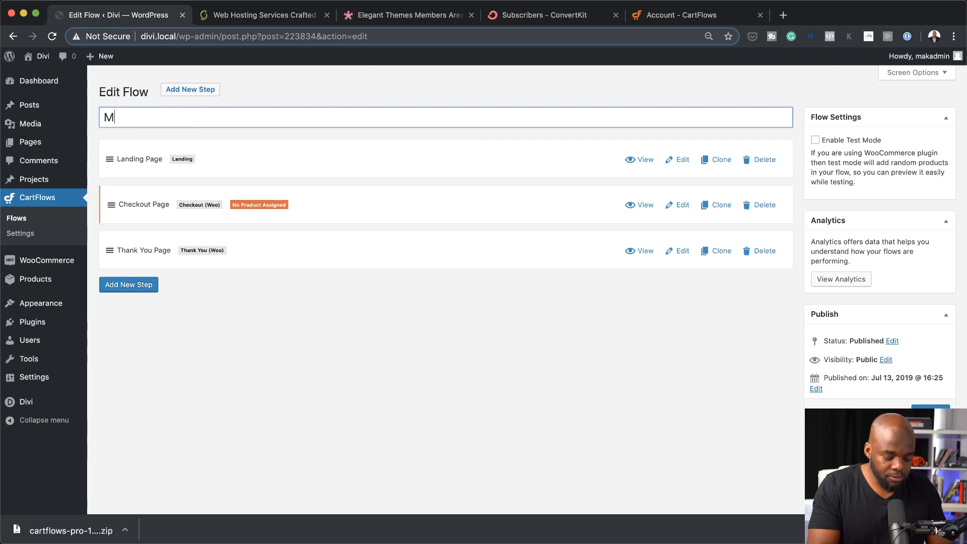
{"action": "type", "text": "y New "}
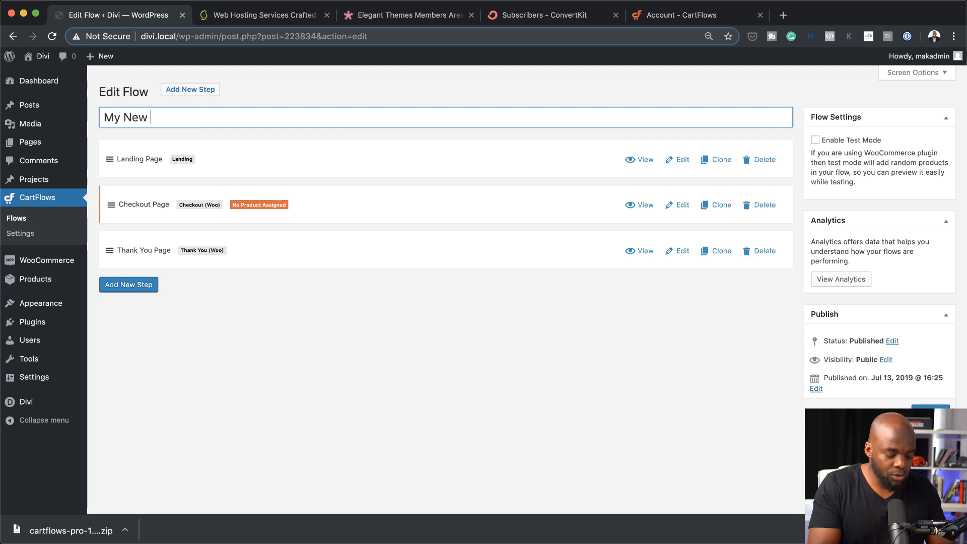
{"action": "type", "text": "Sales Funnel"}
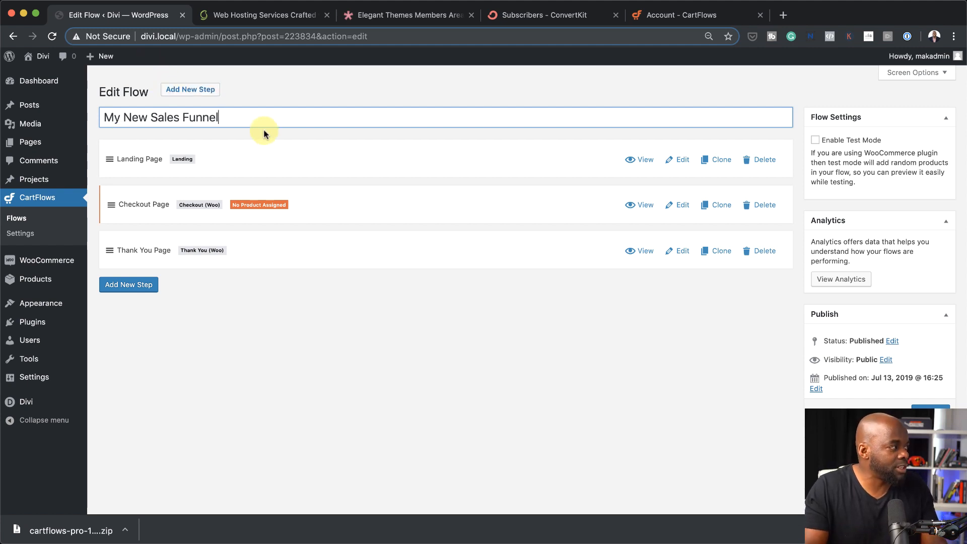
{"action": "left_click", "coordinate": [936, 408]}
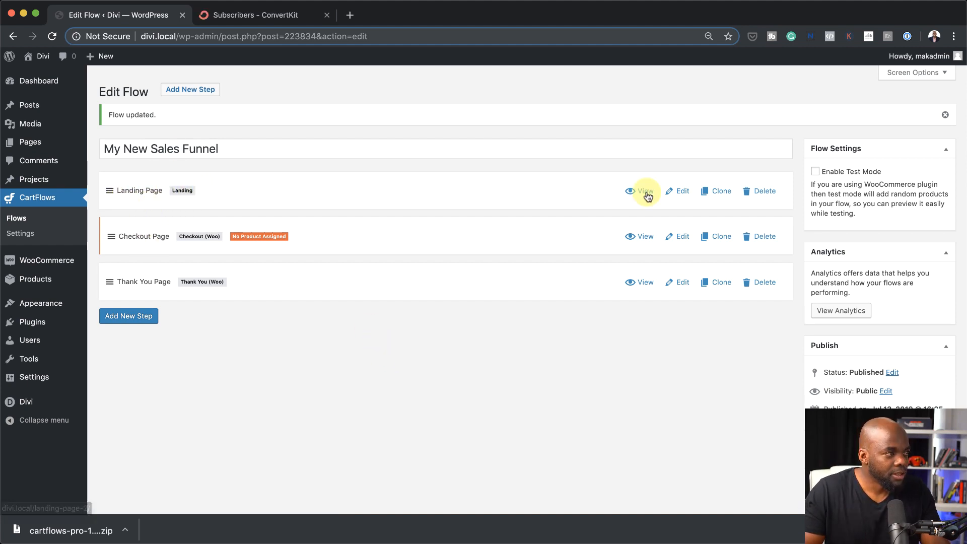
- View the flow's landing page from start to end and continue from it to the checkout page
{"action": "left_click", "coordinate": [646, 192]}
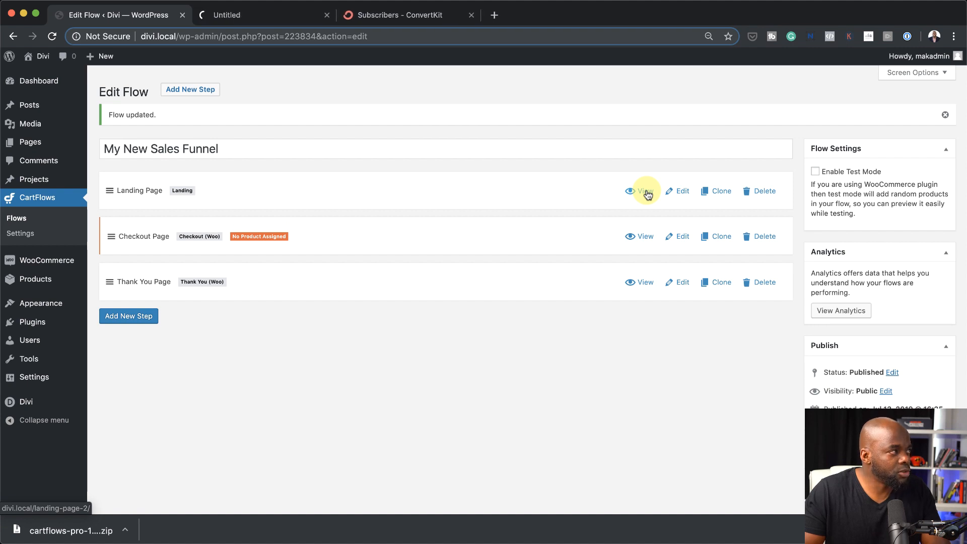
{"action": "left_click", "coordinate": [271, 17]}
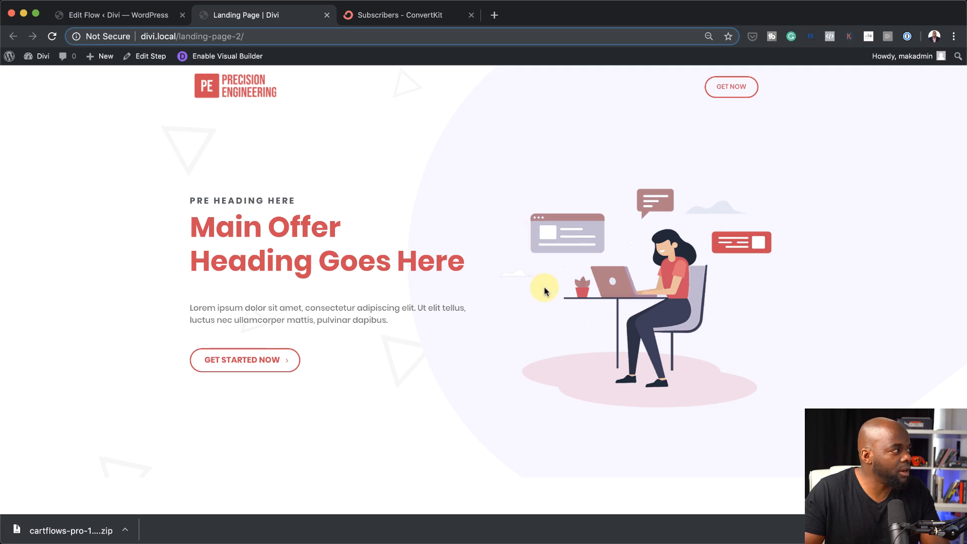
{"action": "scroll", "coordinate": [546, 284], "scroll_direction": "down", "scroll_amount": 8}
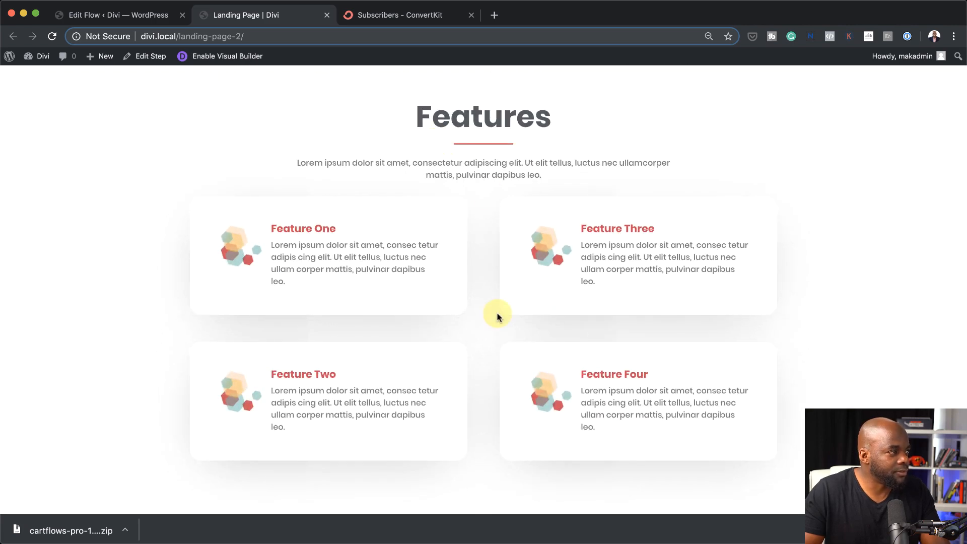
{"action": "scroll", "coordinate": [498, 315], "scroll_direction": "down", "scroll_amount": 15}
{"action": "scroll", "coordinate": [497, 315], "scroll_direction": "down", "scroll_amount": 10}
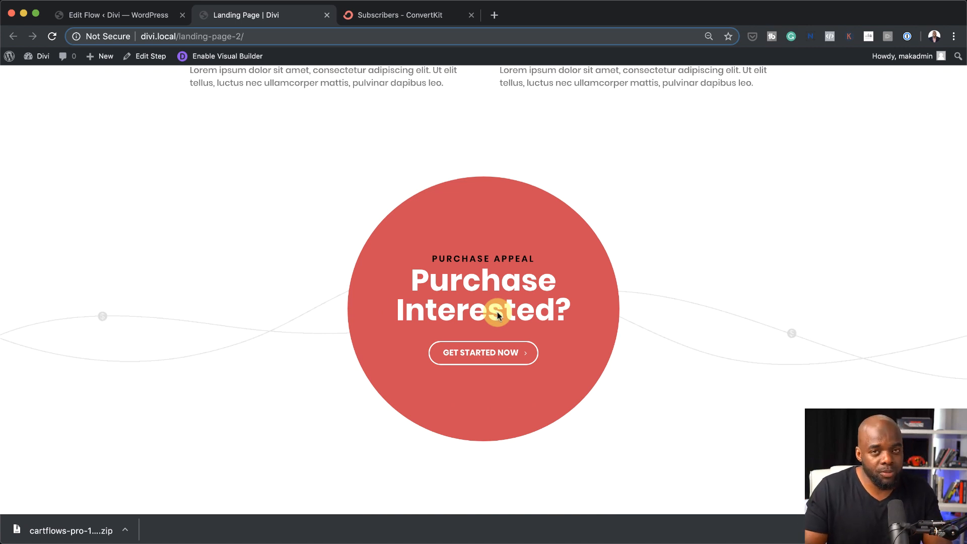
{"action": "scroll", "coordinate": [537, 392], "scroll_direction": "up", "scroll_amount": 20}
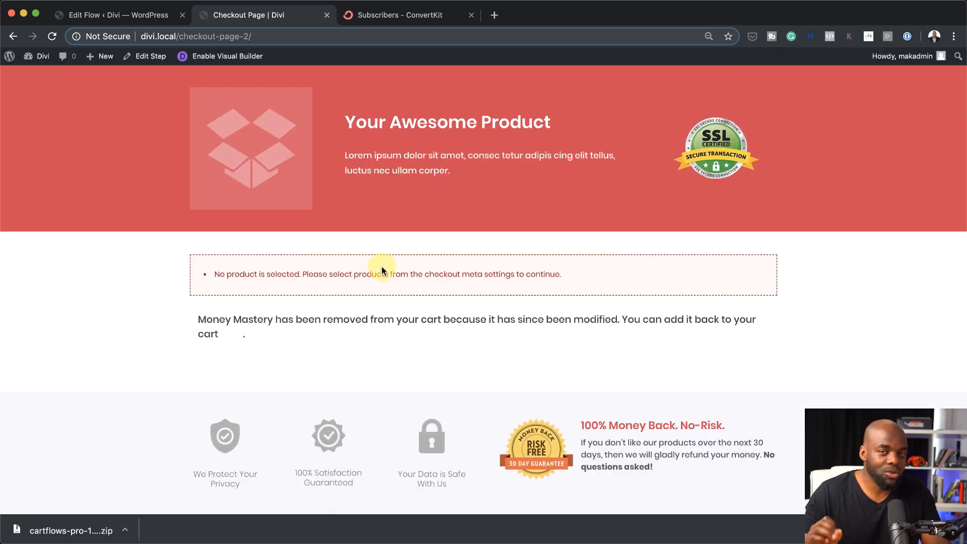
- Return to the WordPress admin and start a new WooCommerce product named "E-book"
{"action": "left_click", "coordinate": [136, 13]}
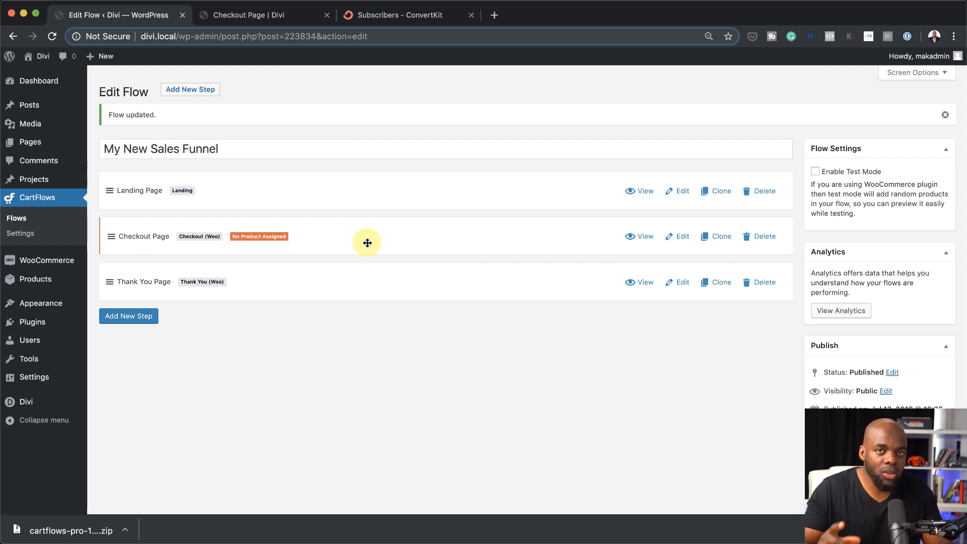
{"action": "mouse_move", "coordinate": [35, 278]}
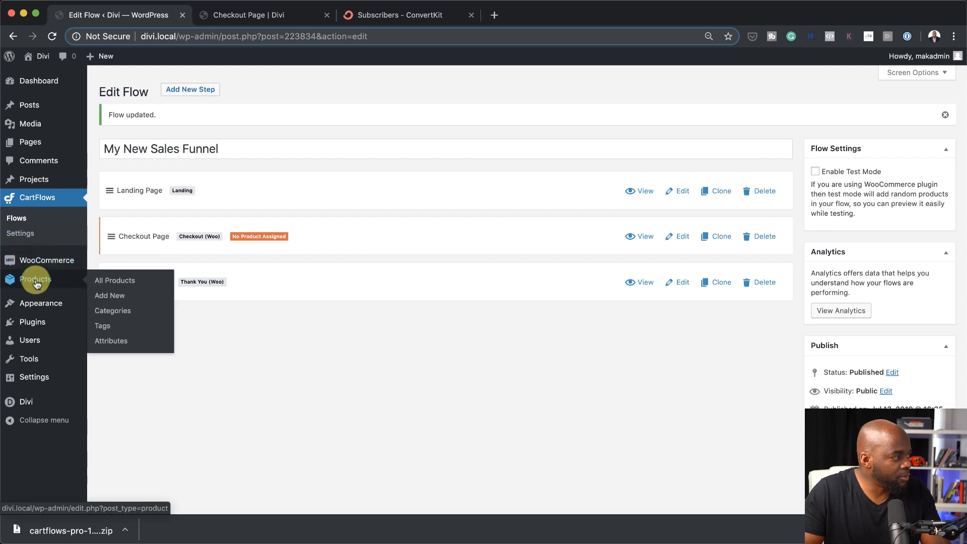
{"action": "left_click", "coordinate": [102, 297]}
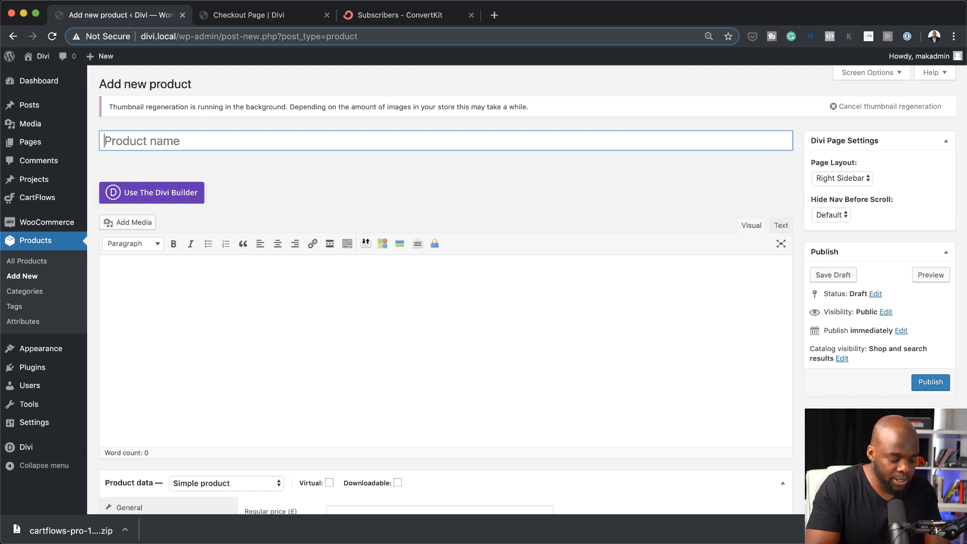
{"action": "type", "text": "E"}
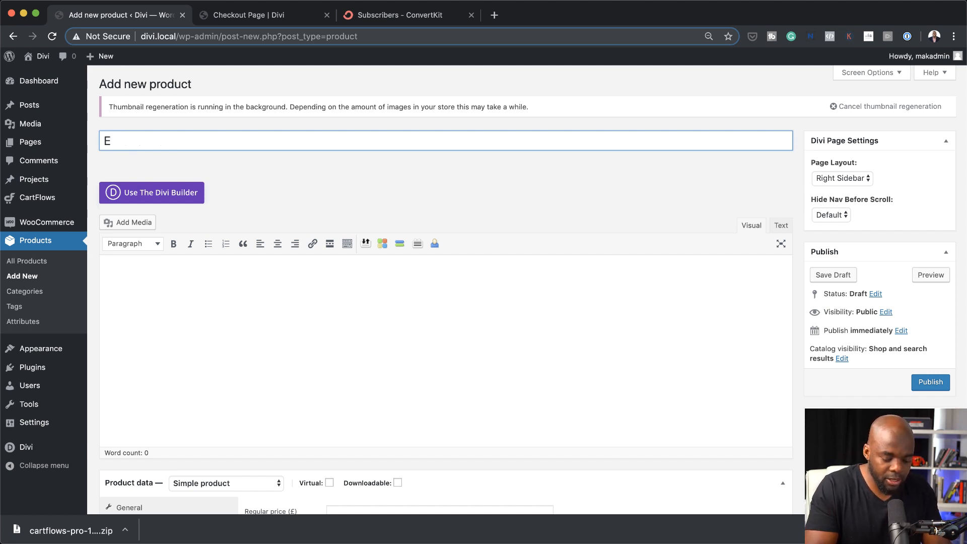
- Keep the product type as Simple product, set its regular price to £29 and publish the product
{"action": "scroll", "coordinate": [352, 315], "scroll_direction": "down", "scroll_amount": 5}
{"action": "left_click", "coordinate": [244, 230]}
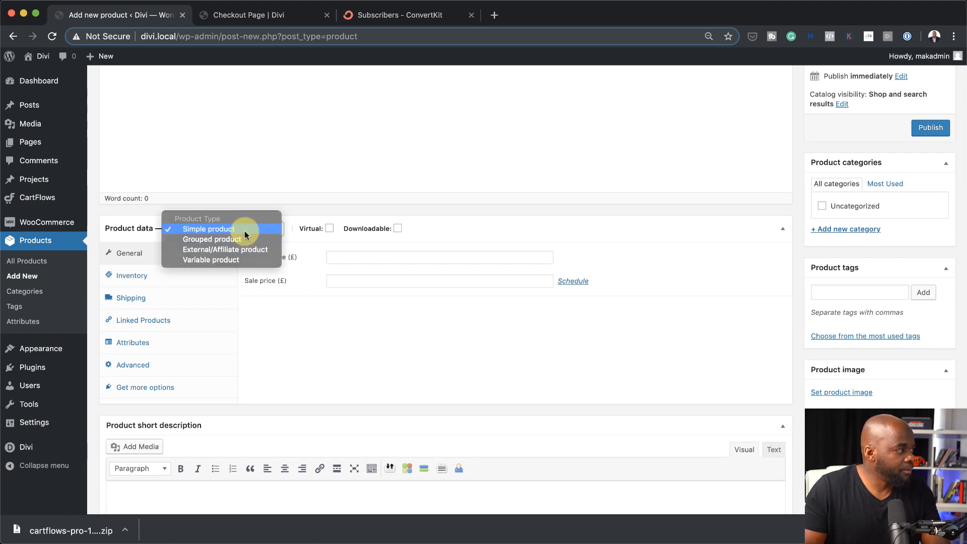
{"action": "left_click", "coordinate": [232, 232]}
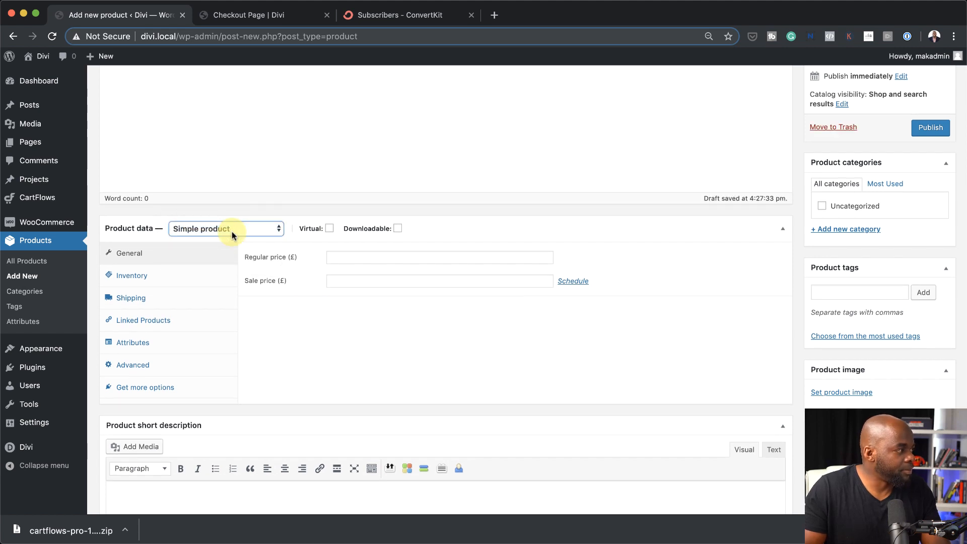
{"action": "left_click", "coordinate": [342, 257]}
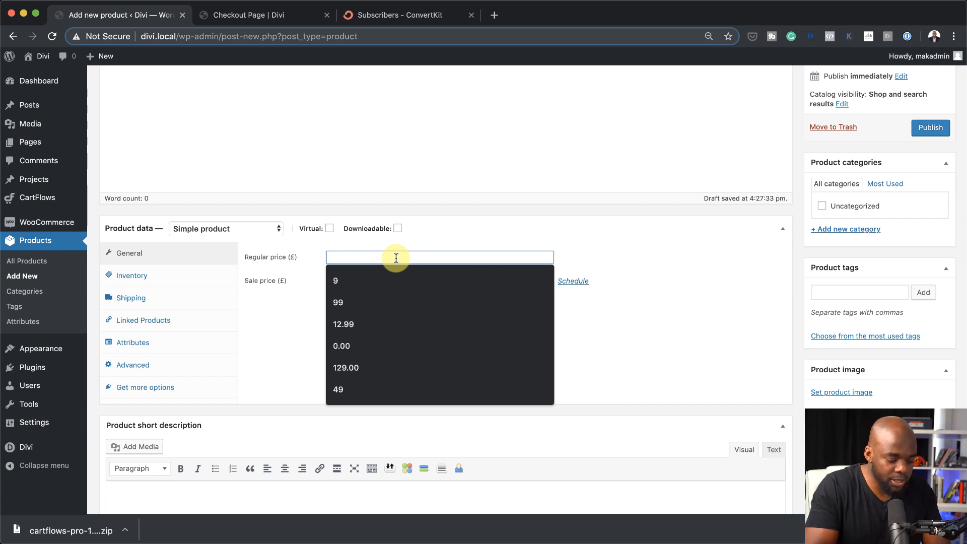
{"action": "type", "text": "29"}
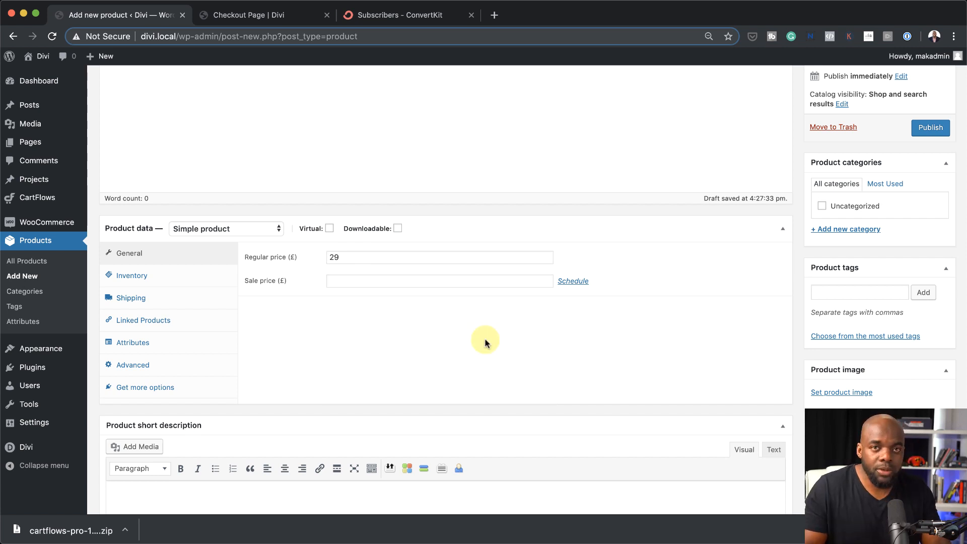
{"action": "left_click", "coordinate": [931, 128]}
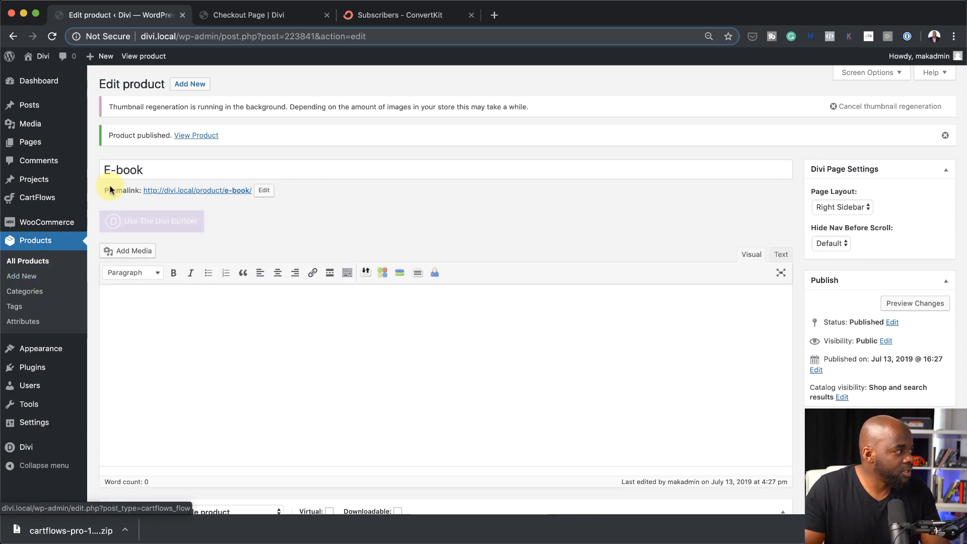
- Add a new simple product named "Course" with a regular price of £149 and publish it
{"action": "left_click", "coordinate": [30, 279]}
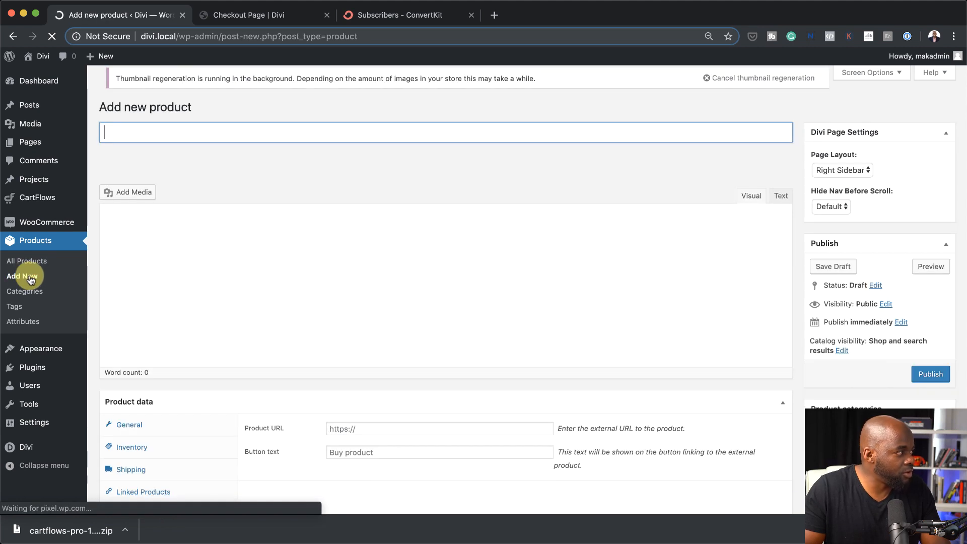
{"action": "left_click", "coordinate": [135, 132]}
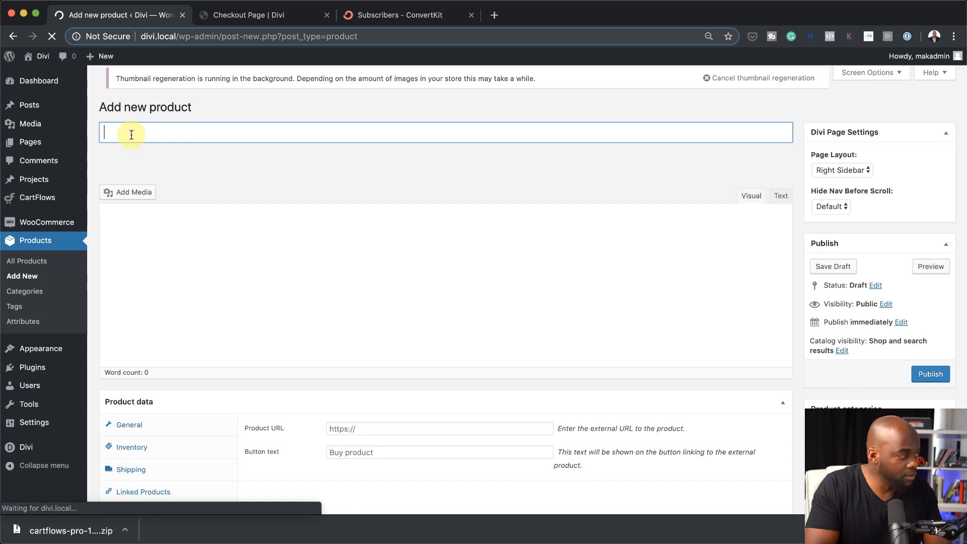
{"action": "type", "text": "Cou"}
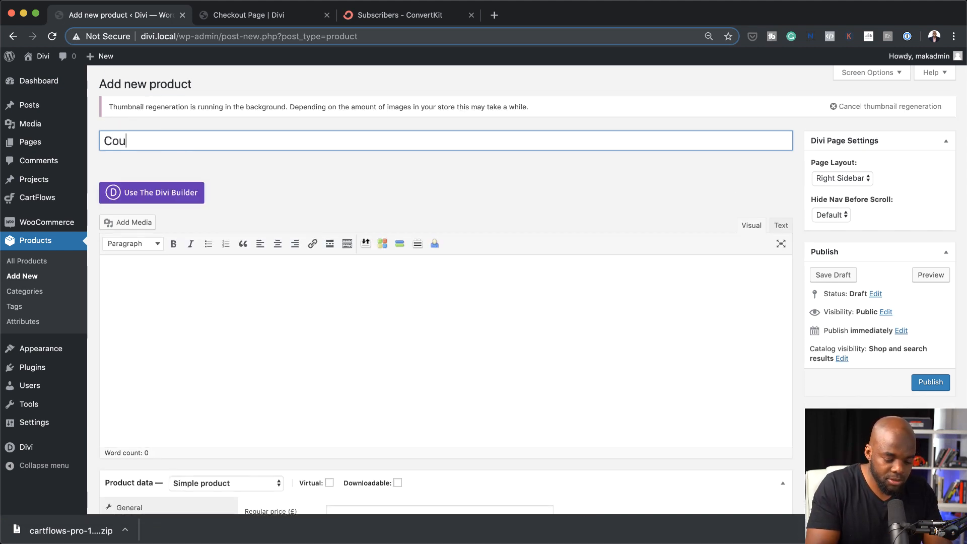
{"action": "scroll", "coordinate": [347, 356], "scroll_direction": "down", "scroll_amount": 3}
{"action": "left_click", "coordinate": [348, 359]}
{"action": "type", "text": "1"}
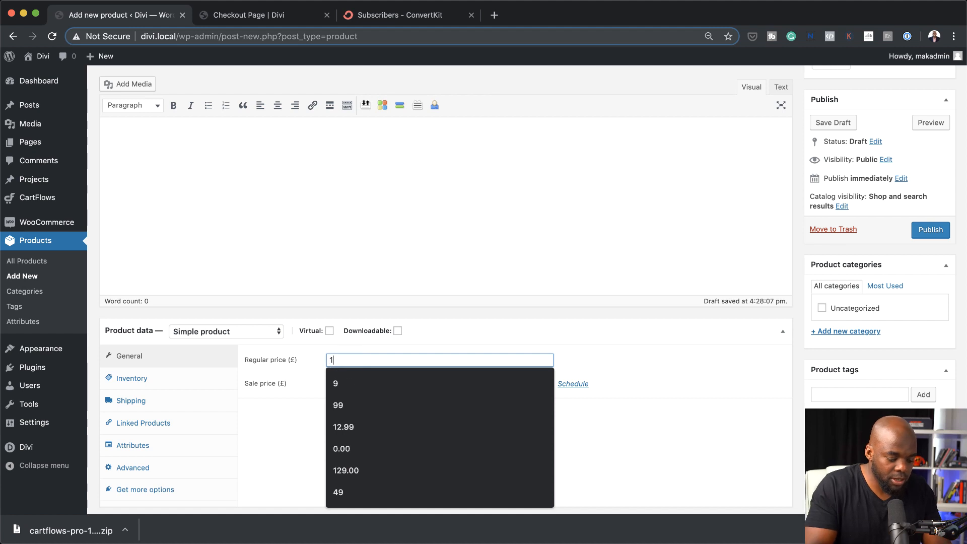
{"action": "type", "text": "49"}
{"action": "left_click", "coordinate": [924, 230]}
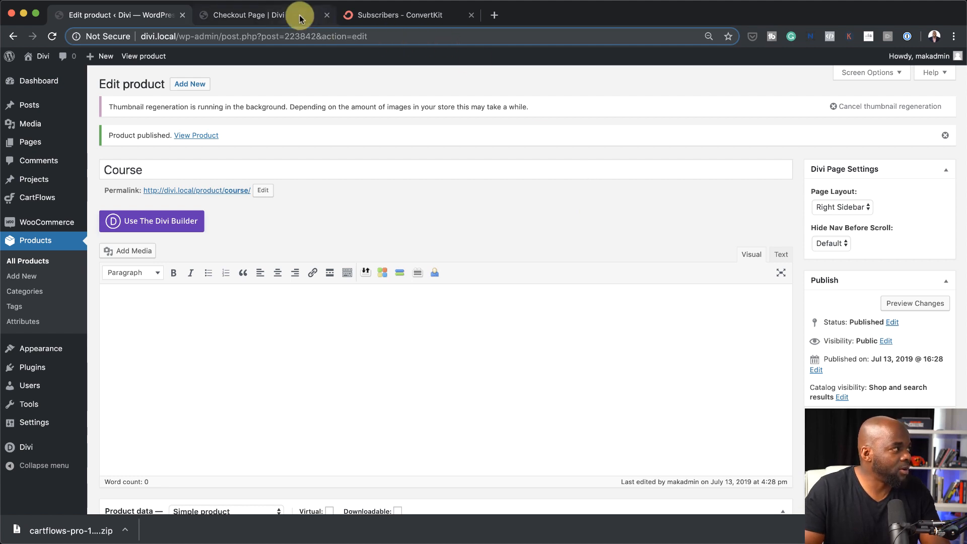
- Edit the Checkout Page step of the My New Sales Funnel flow and select E-book as its product
{"action": "mouse_move", "coordinate": [38, 198]}
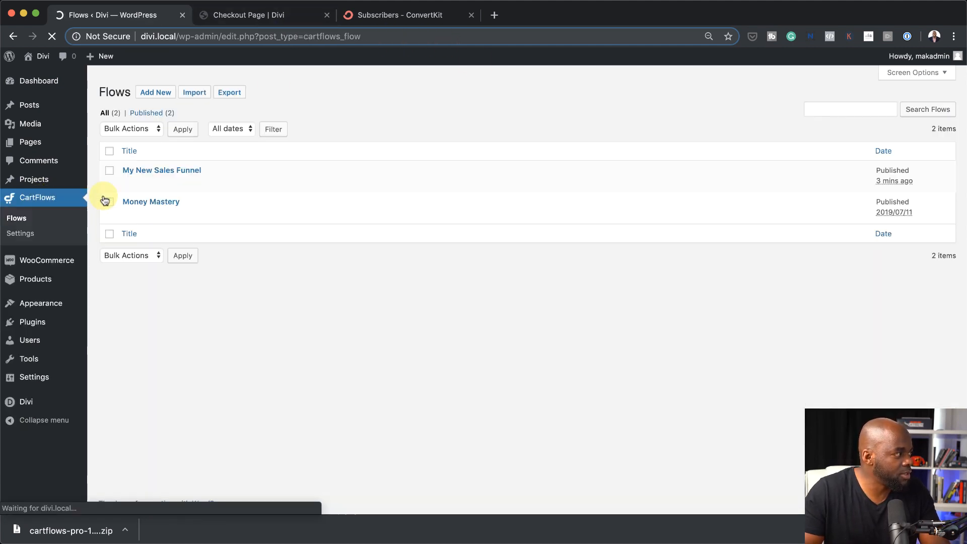
{"action": "mouse_move", "coordinate": [162, 173]}
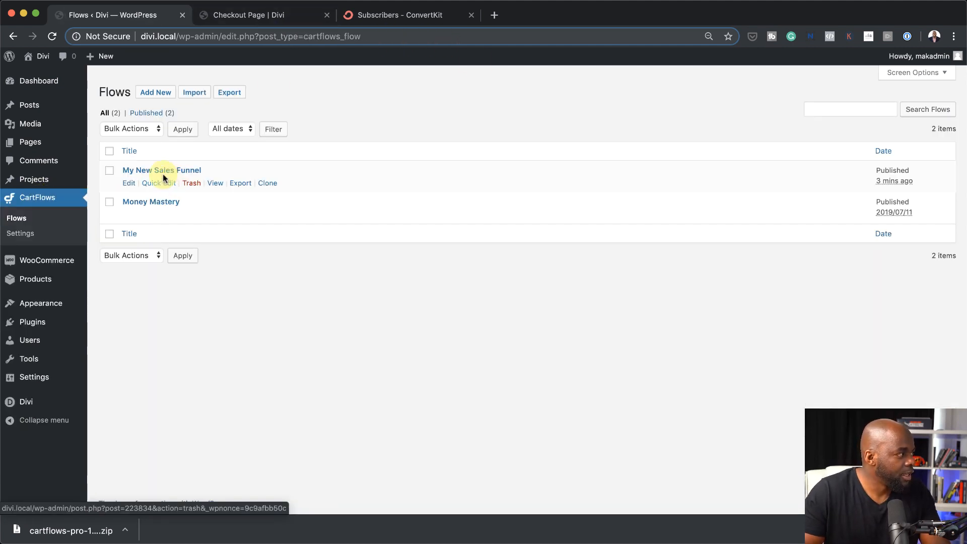
{"action": "left_click", "coordinate": [129, 183]}
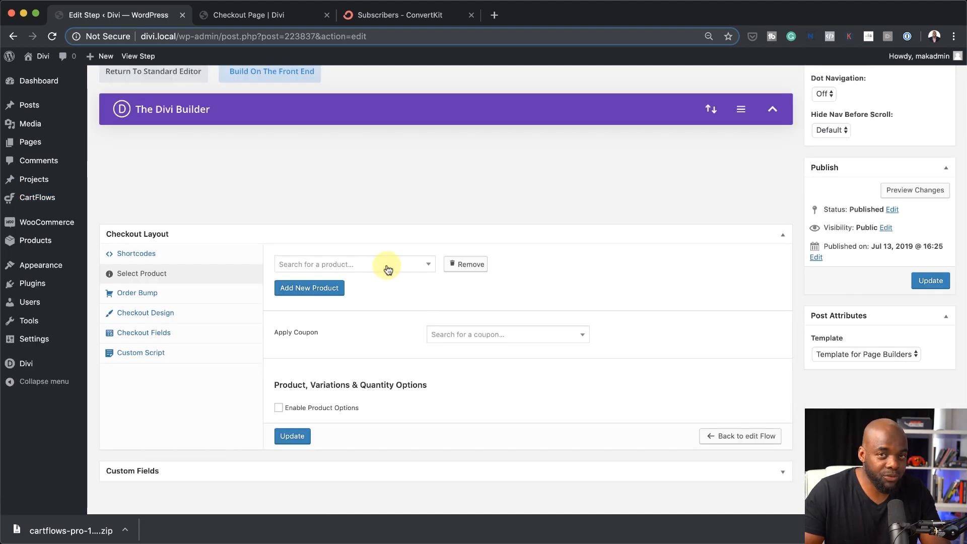
{"action": "left_click", "coordinate": [388, 267]}
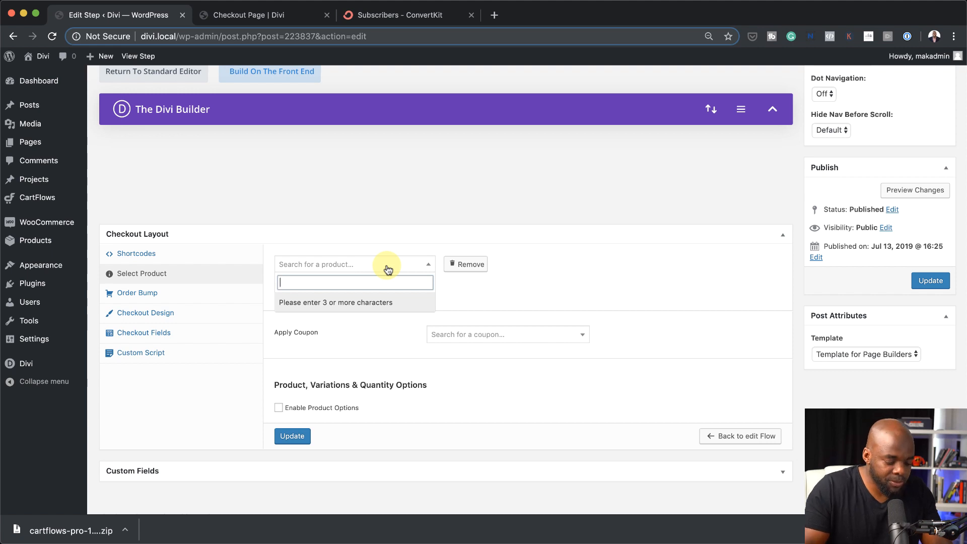
{"action": "type", "text": "E"}
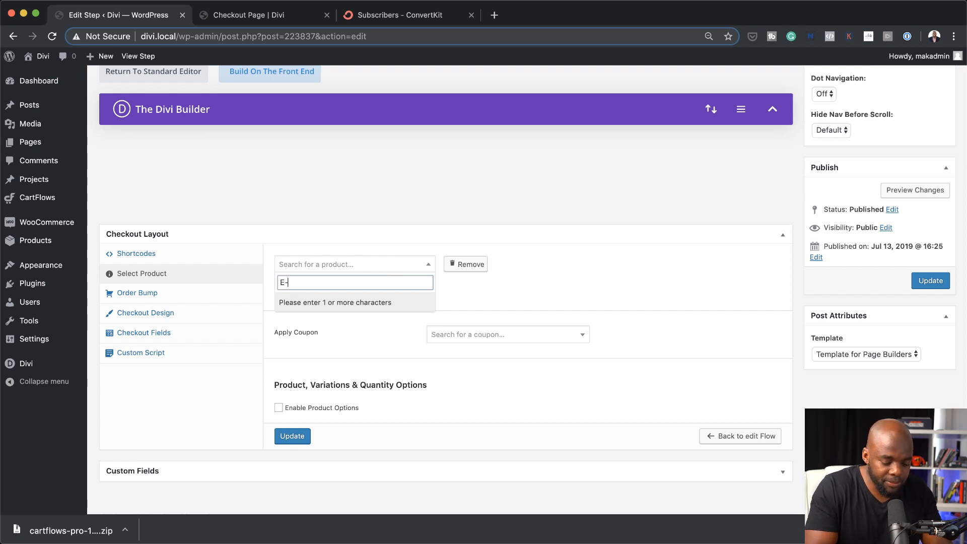
{"action": "type", "text": "-book"}
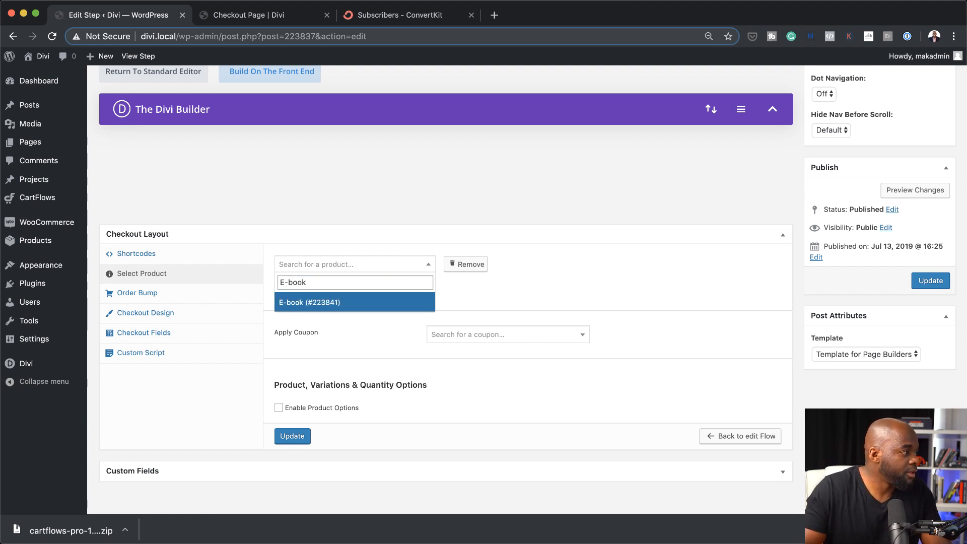
{"action": "left_click", "coordinate": [335, 302]}
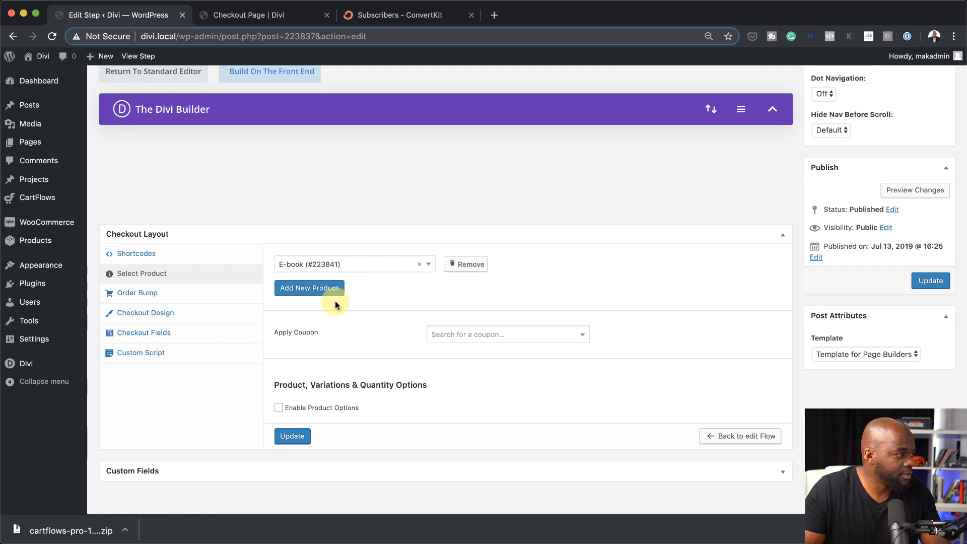
- Enable the order bump to view its options and disable it again
{"action": "left_click", "coordinate": [162, 298]}
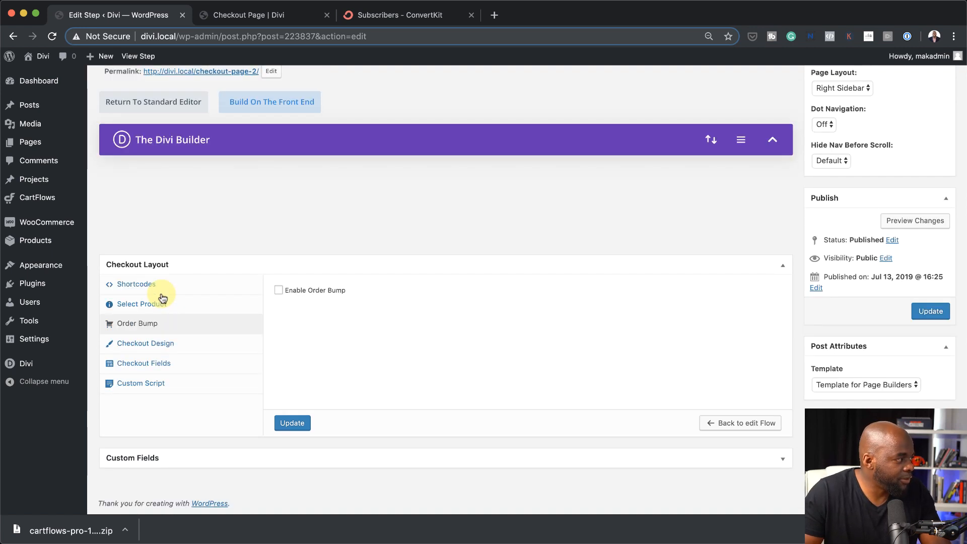
{"action": "left_click", "coordinate": [279, 291]}
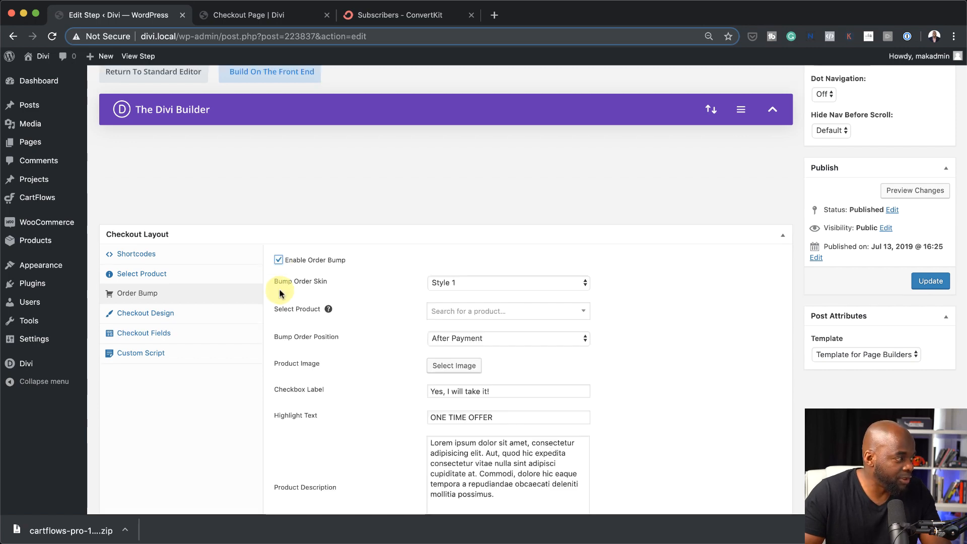
{"action": "left_click", "coordinate": [279, 260]}
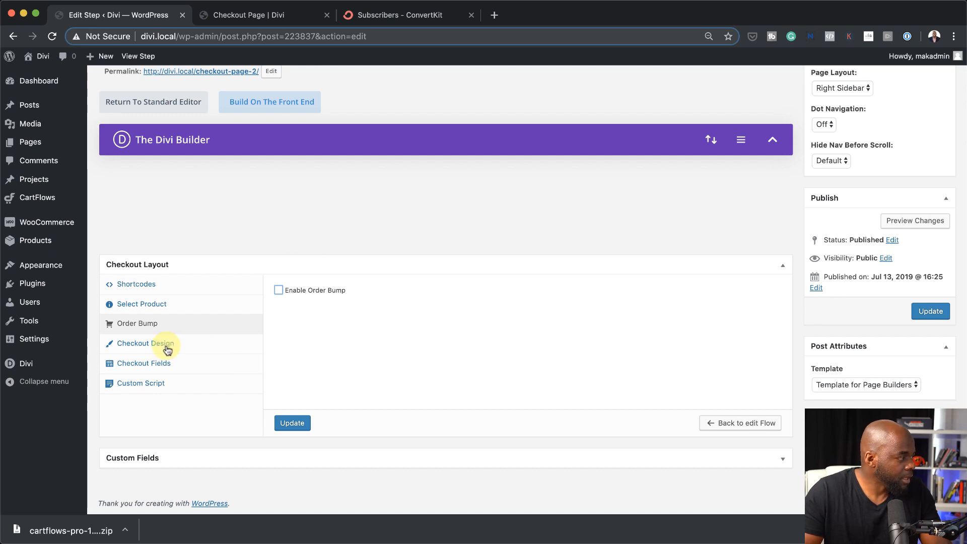
- Enable the custom field editor in the checkout fields settings
{"action": "left_click", "coordinate": [166, 369]}
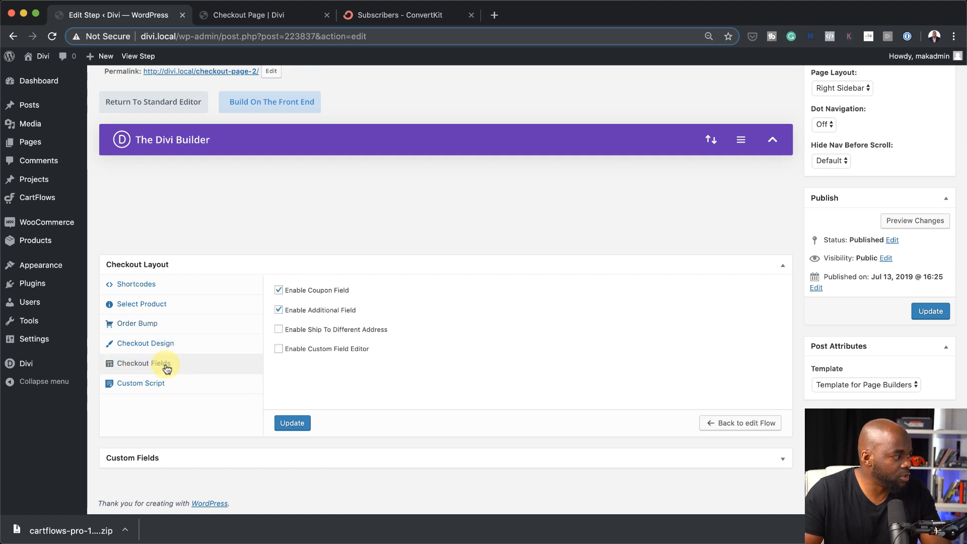
{"action": "left_click", "coordinate": [278, 349]}
{"action": "scroll", "coordinate": [282, 348], "scroll_direction": "down", "scroll_amount": 1}
{"action": "scroll", "coordinate": [397, 383], "scroll_direction": "down", "scroll_amount": 2}
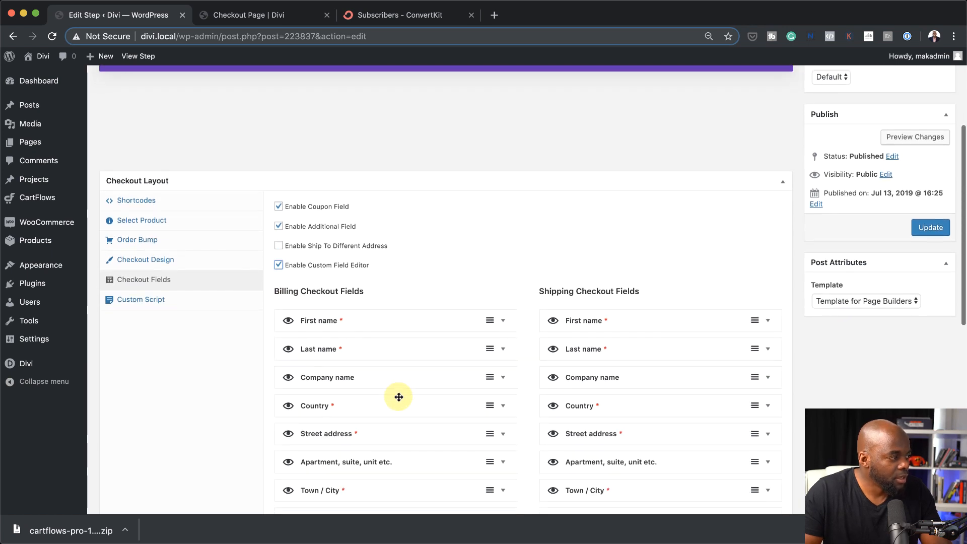
- Hide all billing checkout fields except First name and Email address, and update the checkout step
{"action": "scroll", "coordinate": [398, 397], "scroll_direction": "down", "scroll_amount": 5}
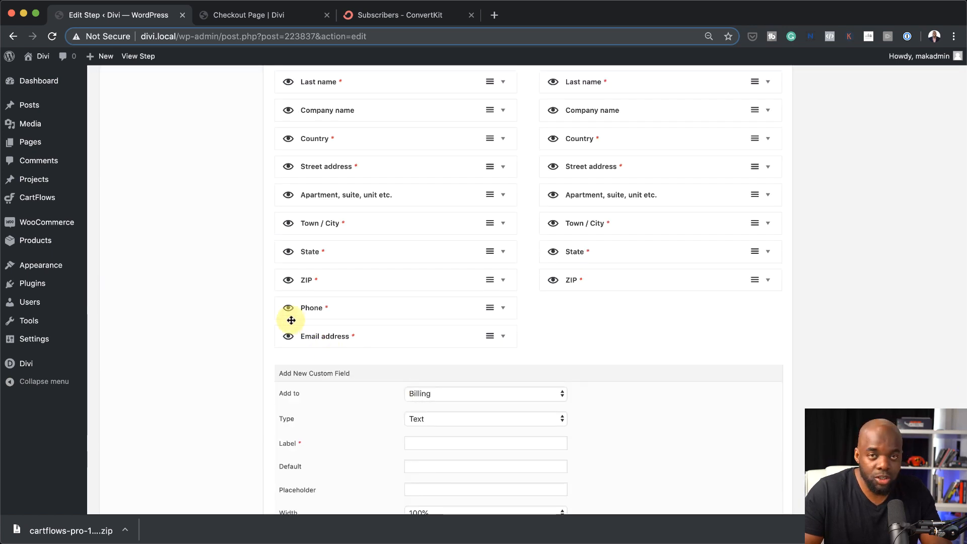
{"action": "left_click", "coordinate": [289, 309]}
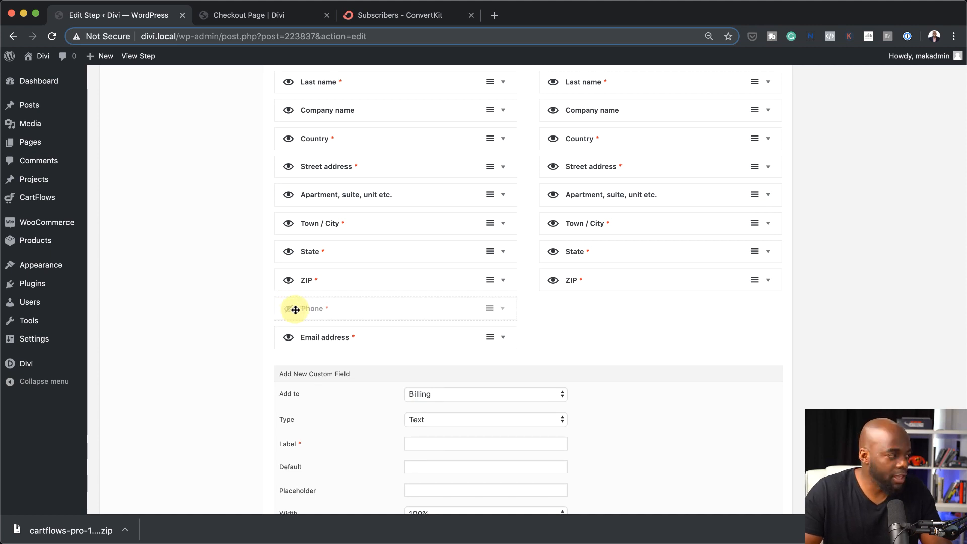
{"action": "left_click", "coordinate": [288, 280]}
{"action": "left_click", "coordinate": [288, 252]}
{"action": "left_click", "coordinate": [288, 223]}
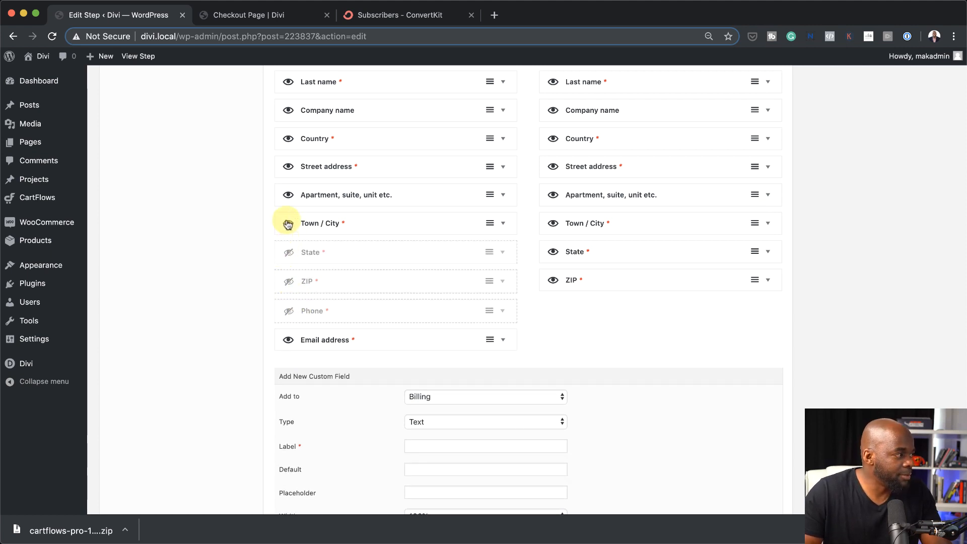
{"action": "left_click", "coordinate": [288, 195]}
{"action": "left_click", "coordinate": [288, 167]}
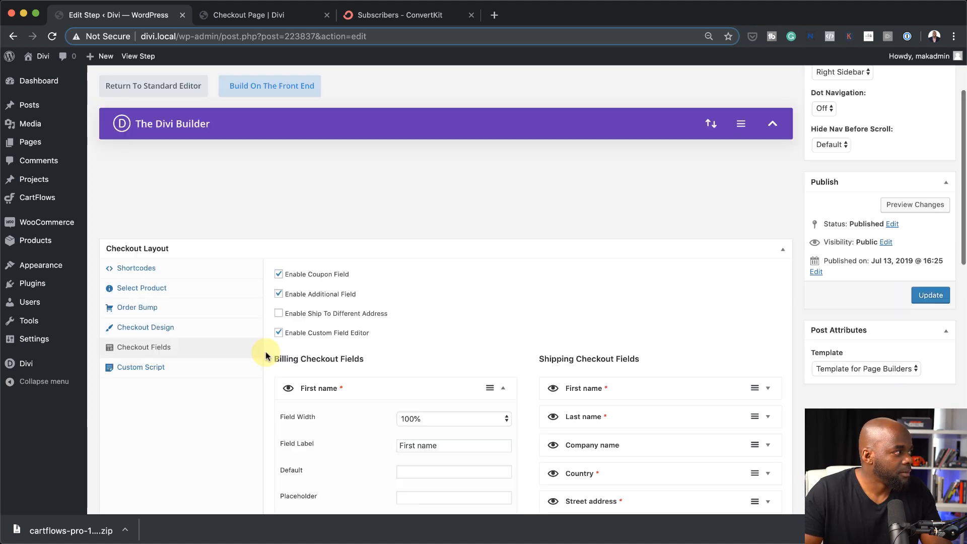
{"action": "left_click", "coordinate": [931, 296]}
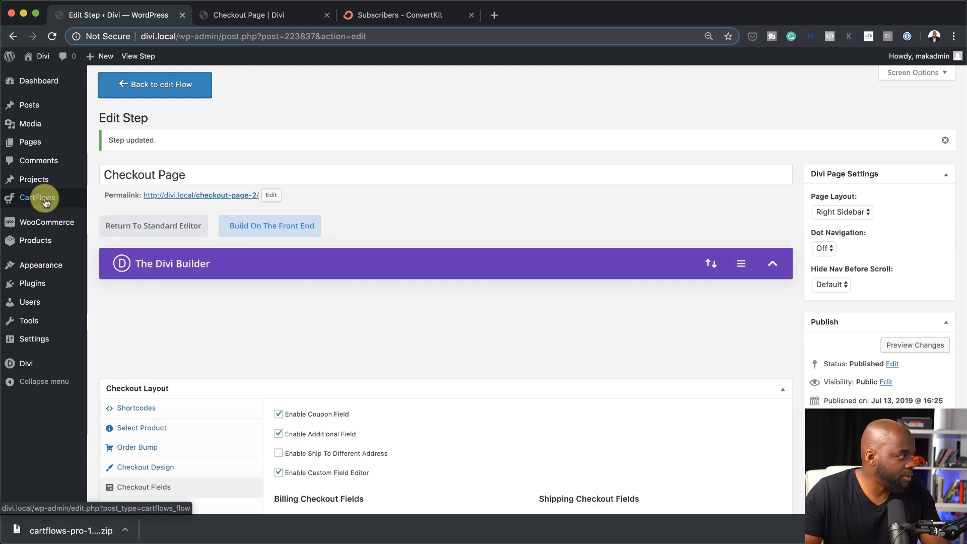
- Return to the My New Sales Funnel flow, open its landing page in a new tab and close the old checkout tab
{"action": "left_click", "coordinate": [46, 201]}
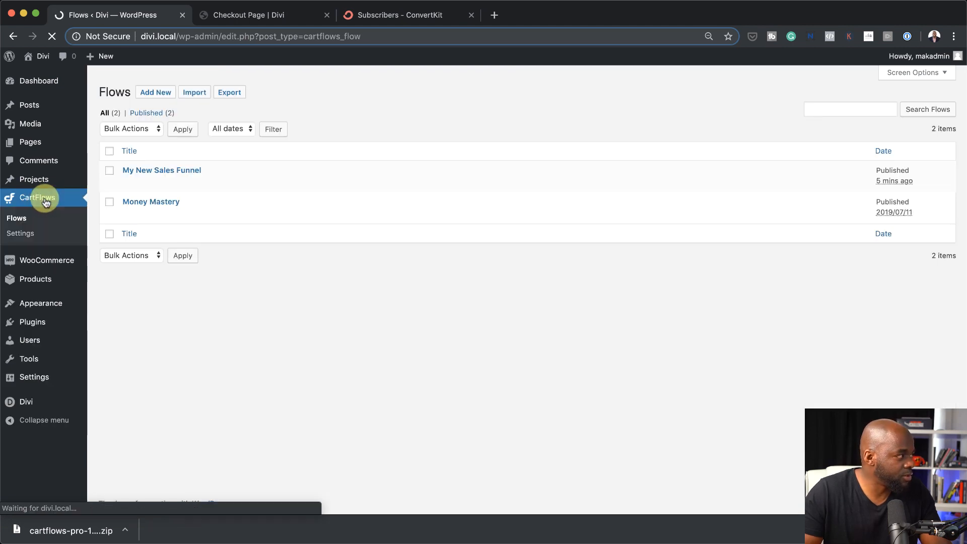
{"action": "left_click", "coordinate": [155, 174]}
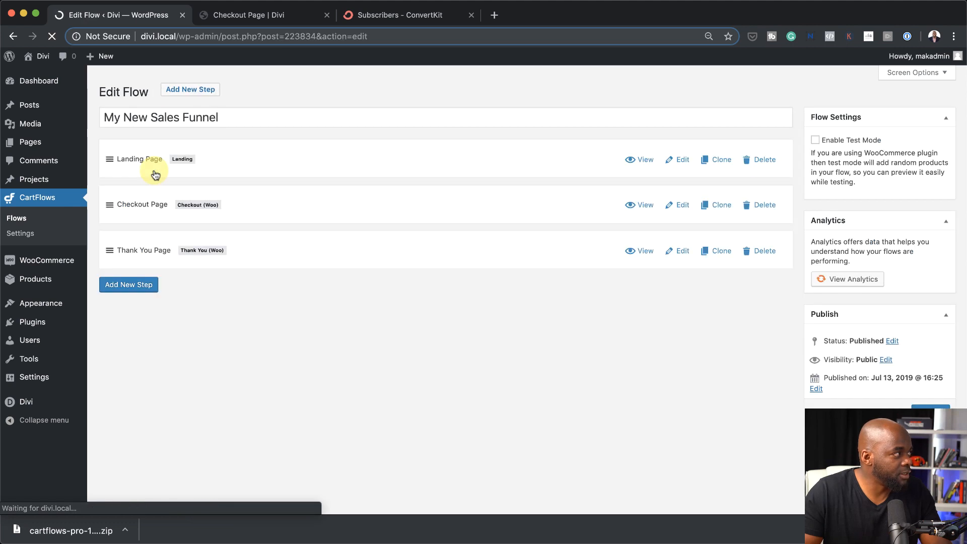
{"action": "left_click", "coordinate": [645, 163], "text": "super"}
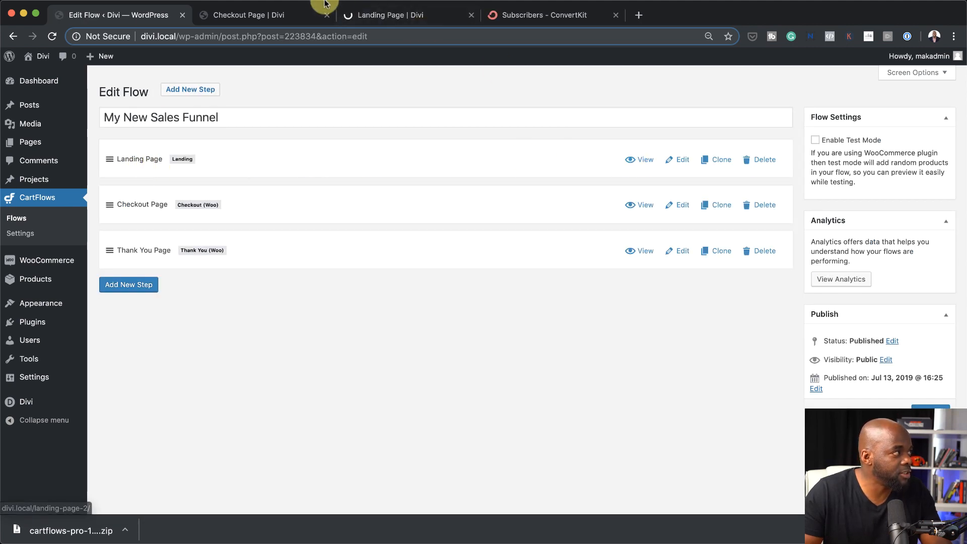
{"action": "left_click", "coordinate": [327, 15]}
{"action": "left_click", "coordinate": [282, 15]}
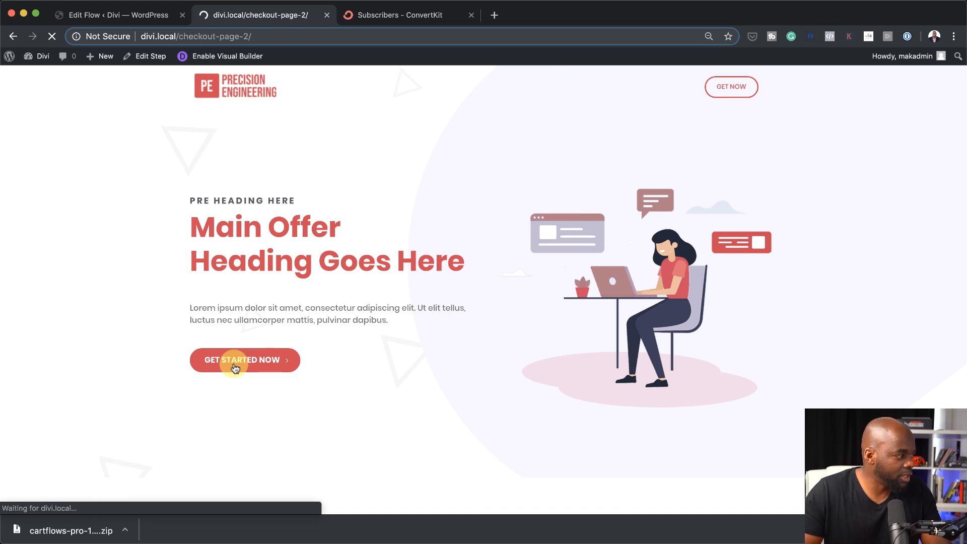
- Continue from the landing page to the checkout page and review its billing fields and order summary
{"action": "scroll", "coordinate": [172, 376], "scroll_direction": "down", "scroll_amount": 2}
{"action": "scroll", "coordinate": [172, 377], "scroll_direction": "down", "scroll_amount": 2}
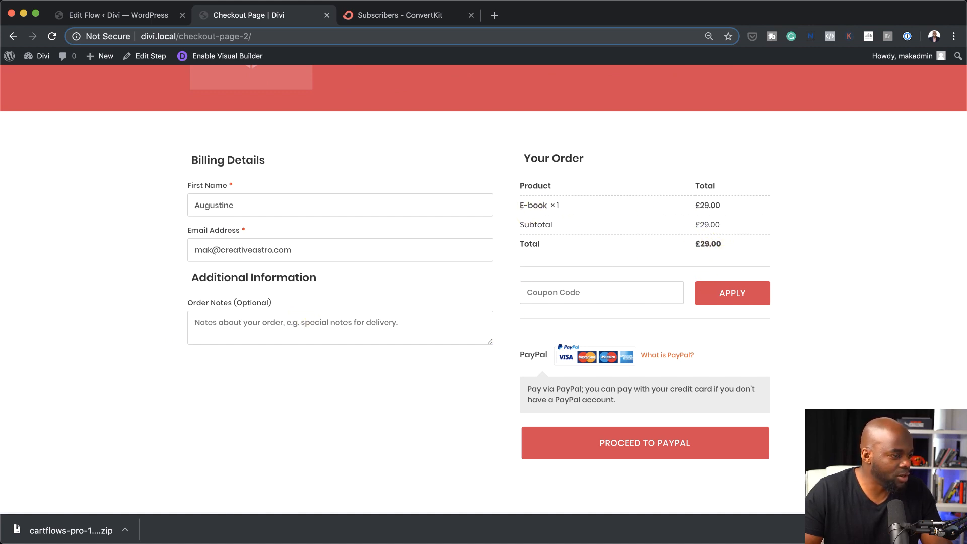
{"action": "left_click", "coordinate": [955, 529]}
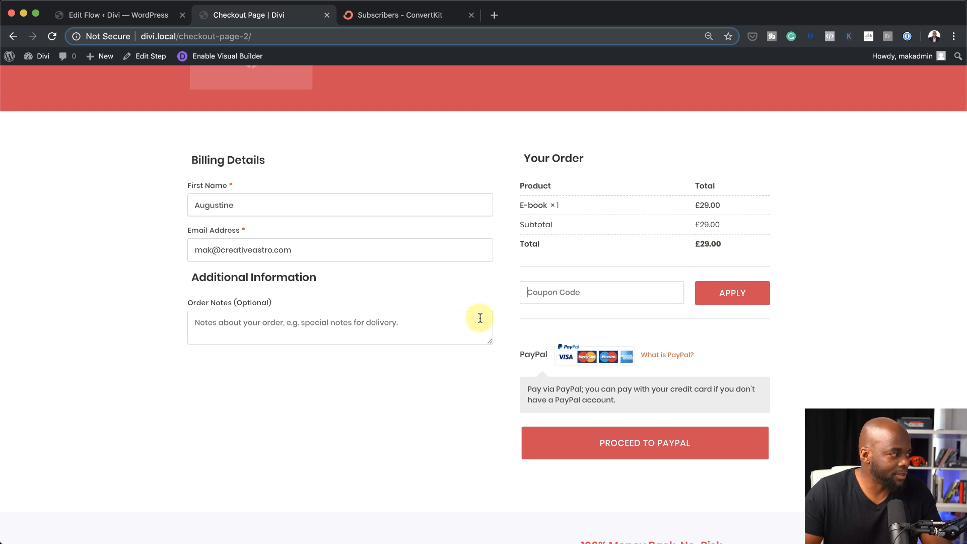
{"action": "scroll", "coordinate": [480, 318], "scroll_direction": "up", "scroll_amount": 3}
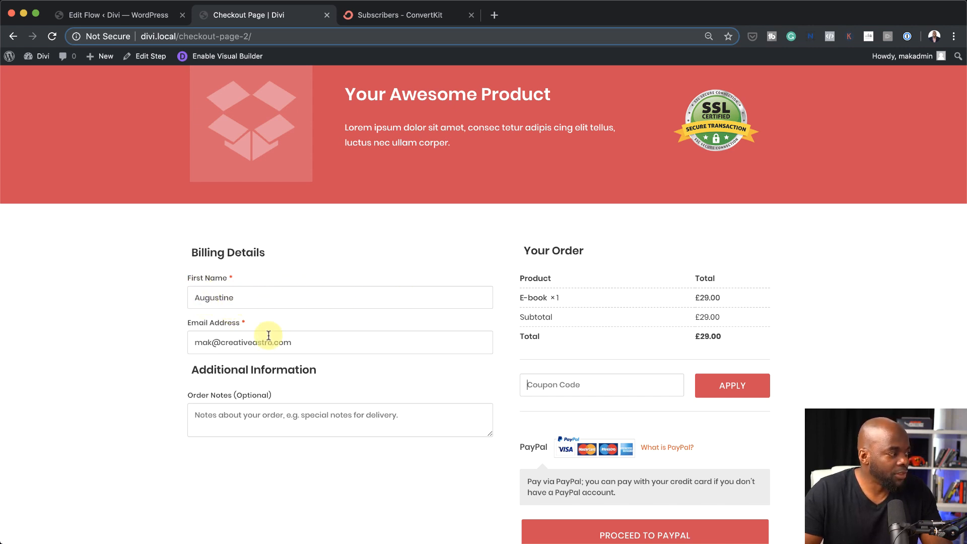
- Switch to the ConvertKit subscribers page and examine the total subscribers graph through mid-July 2019
{"action": "left_click", "coordinate": [431, 12]}
{"action": "mouse_move", "coordinate": [460, 224]}
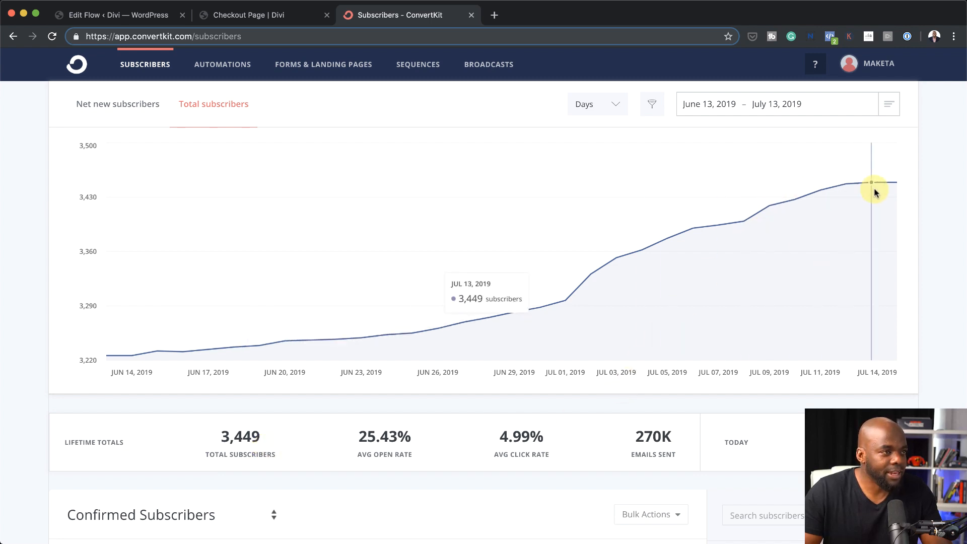
{"action": "mouse_move", "coordinate": [896, 186]}
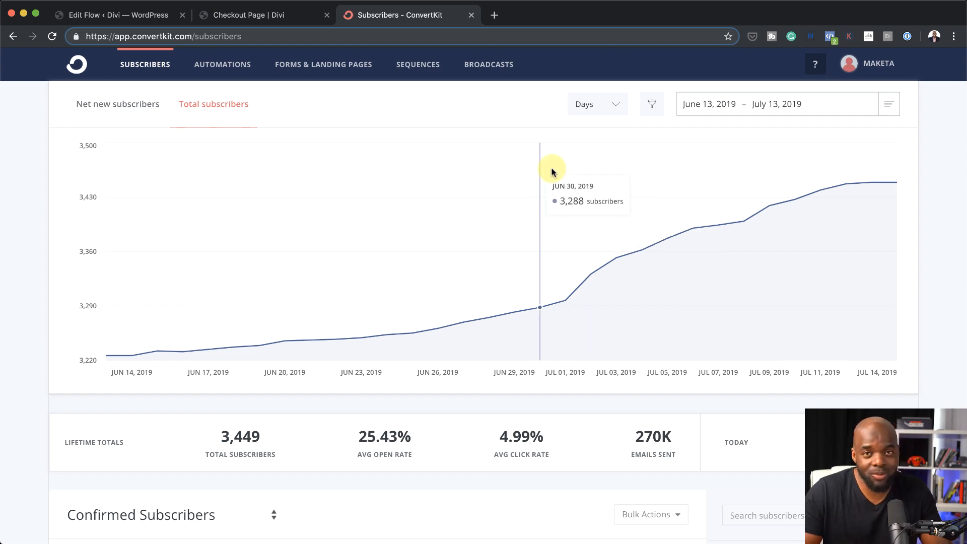
- Return to the flow editor, switch to the checkout page and review its billing and order sections
{"action": "left_click", "coordinate": [153, 19]}
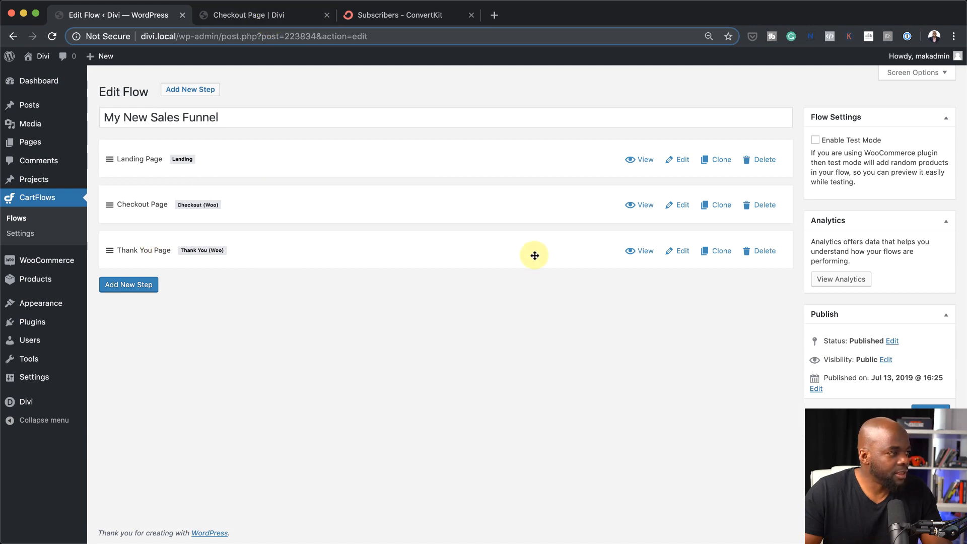
{"action": "left_click", "coordinate": [270, 15]}
{"action": "scroll", "coordinate": [552, 458], "scroll_direction": "down", "scroll_amount": 3}
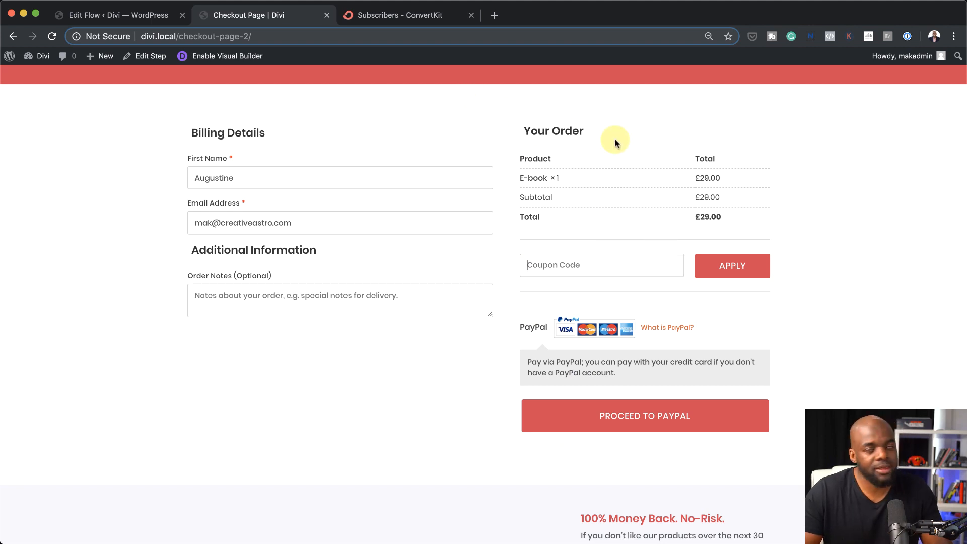
- Open the flow's Thank You page in a new tab from the flow editor and view it
{"action": "left_click", "coordinate": [161, 15]}
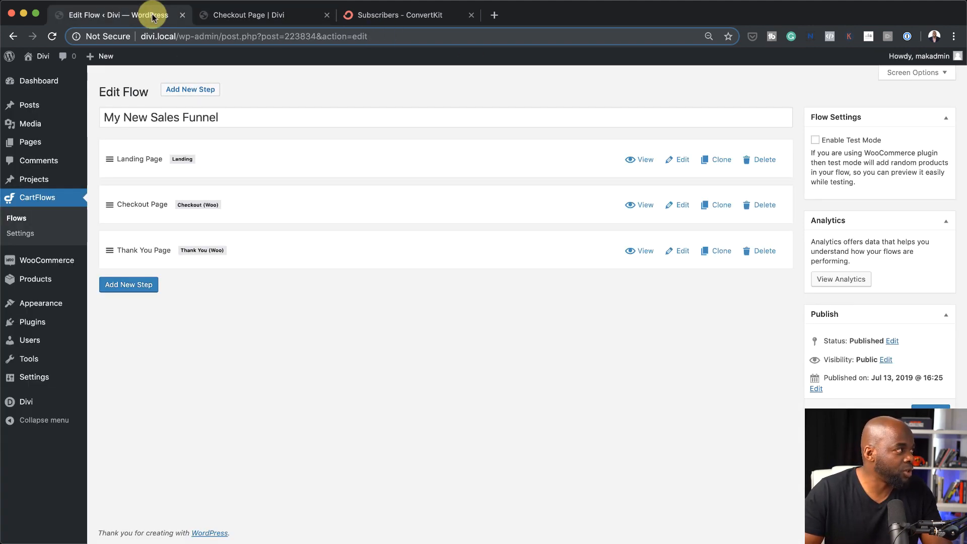
{"action": "left_click", "coordinate": [646, 251], "text": "super"}
{"action": "left_click", "coordinate": [313, 14]}
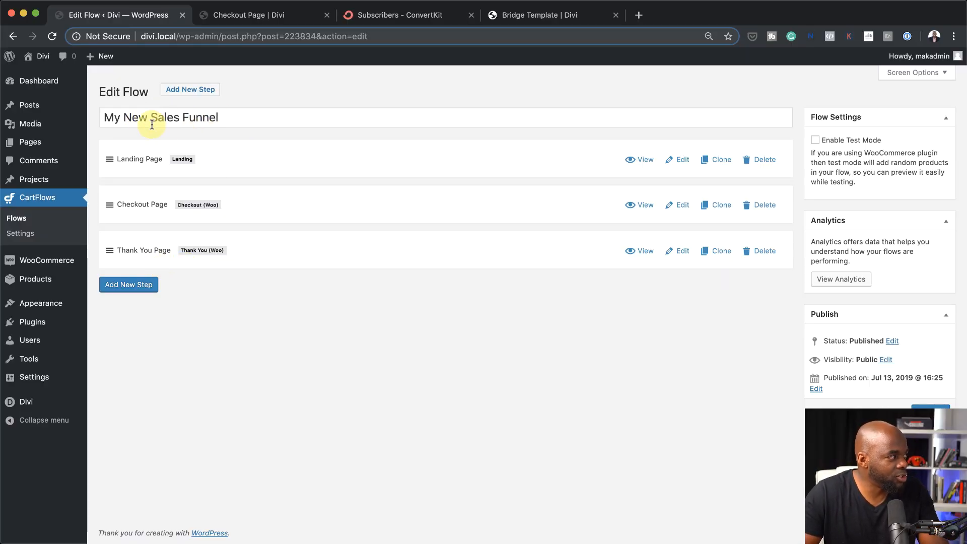
- Import the ready-made tea-package Upsell (Woo) template into the flow and place it between the Checkout Page and the Thank You Page
{"action": "left_click", "coordinate": [132, 286]}
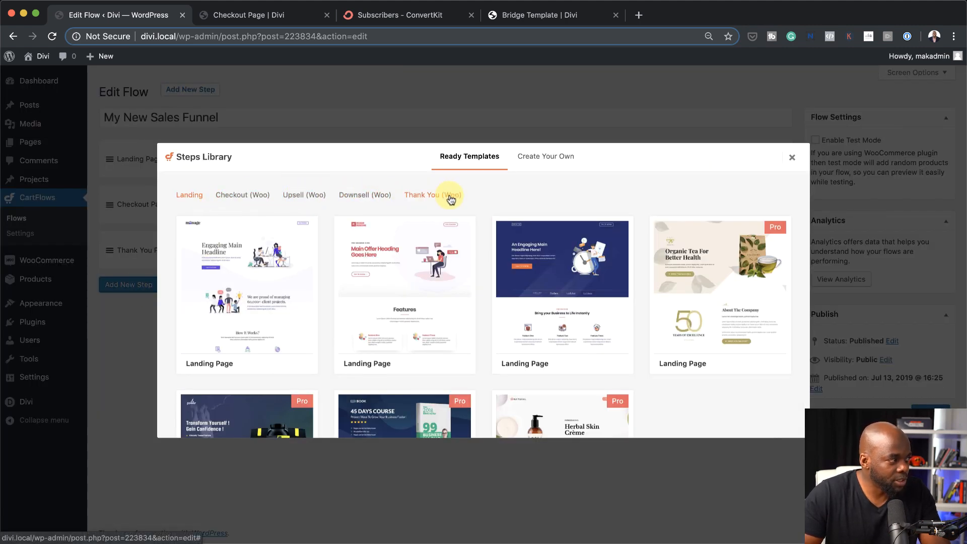
{"action": "left_click", "coordinate": [306, 196]}
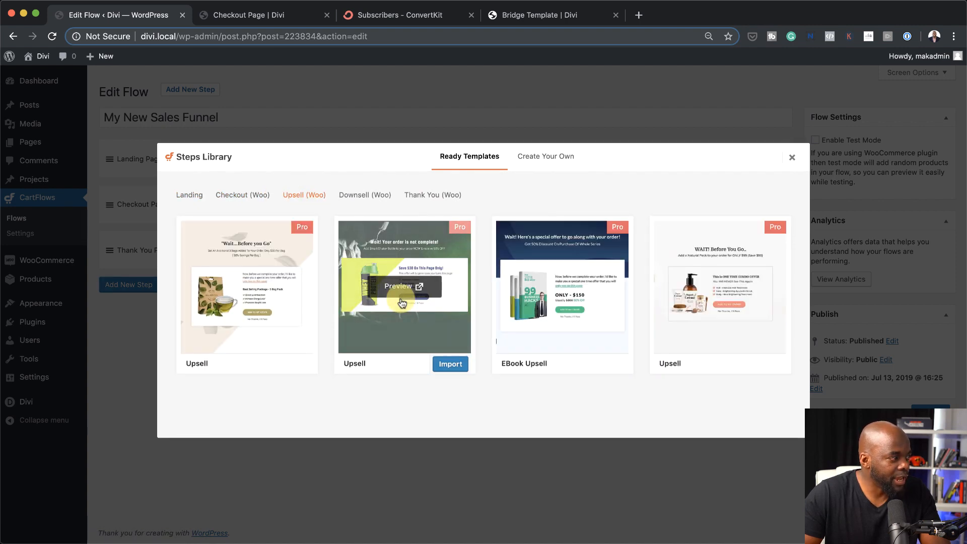
{"action": "mouse_move", "coordinate": [305, 285]}
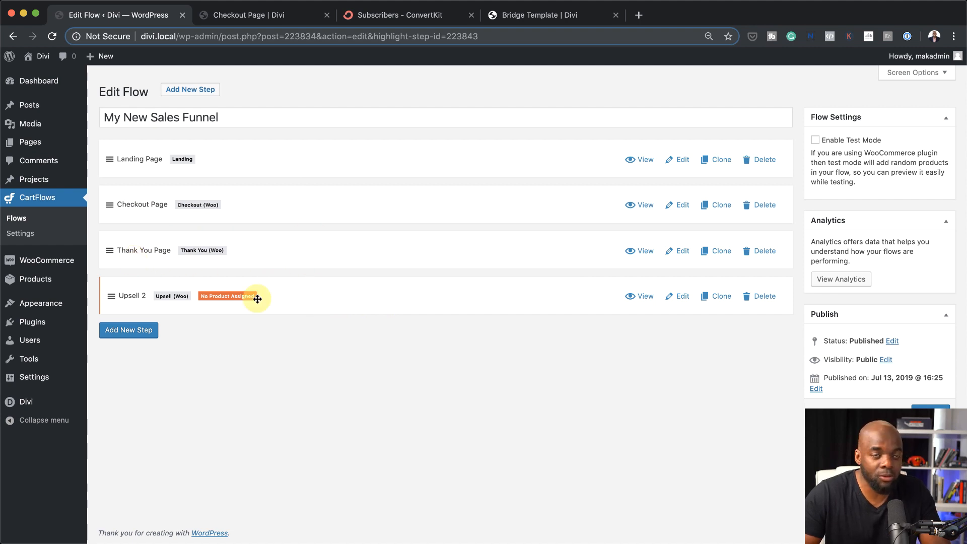
{"action": "left_click_drag", "start_coordinate": [301, 297], "coordinate": [301, 222]}
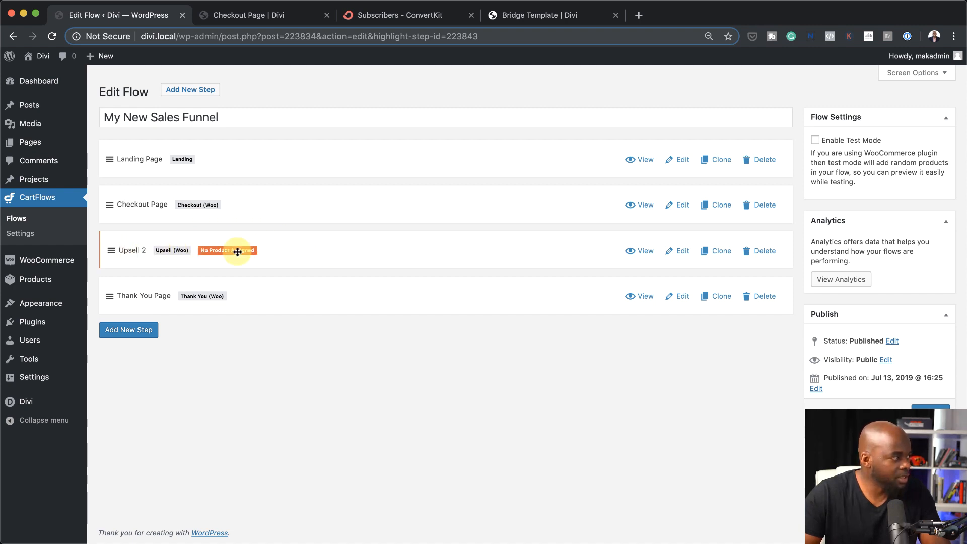
- Assign the Course product to the flow's upsell step and save the step
{"action": "left_click", "coordinate": [680, 256]}
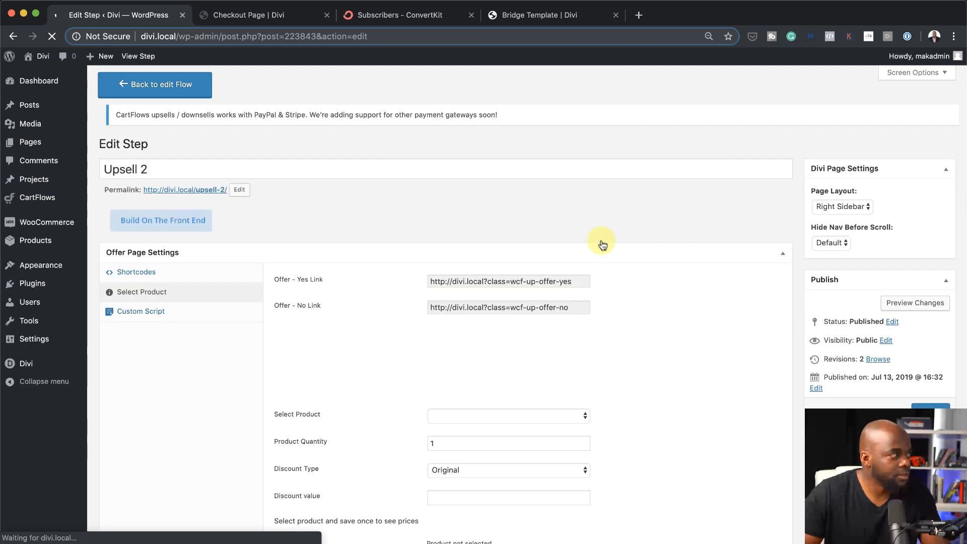
{"action": "scroll", "coordinate": [199, 369], "scroll_direction": "down", "scroll_amount": 1}
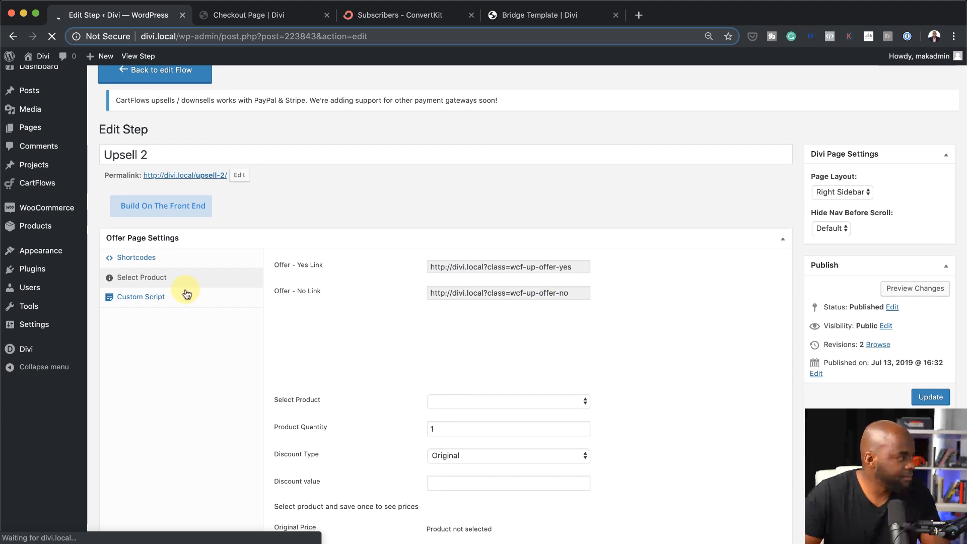
{"action": "type", "text": "co"}
{"action": "type", "text": "ur"}
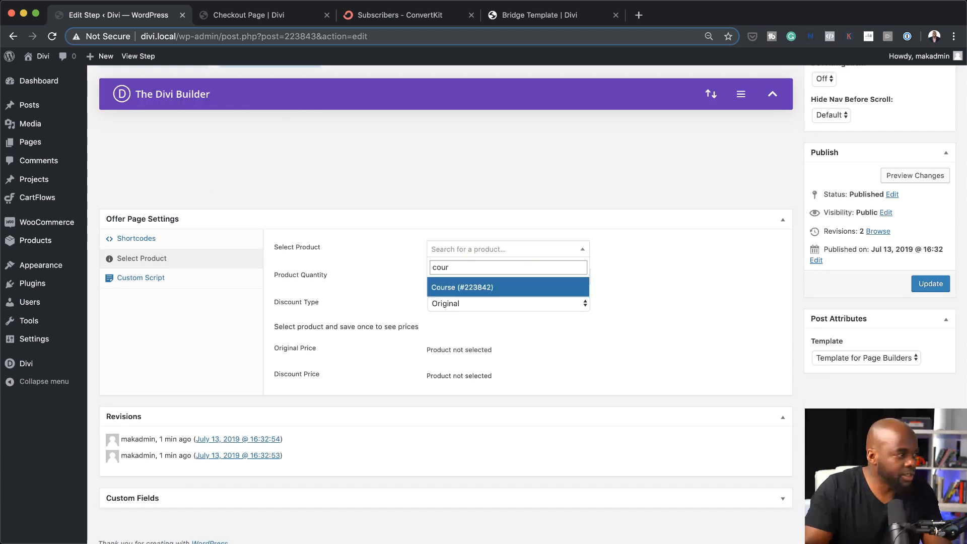
{"action": "left_click", "coordinate": [451, 288]}
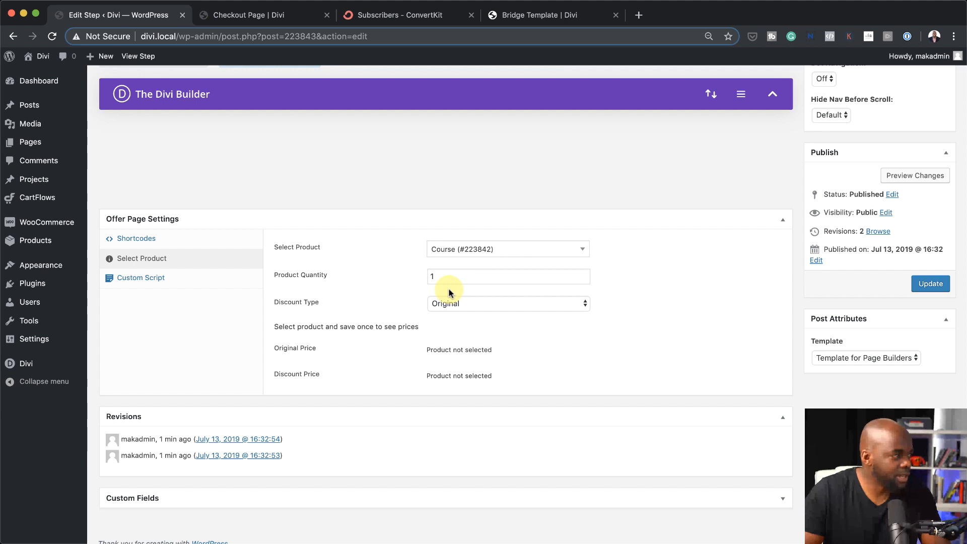
{"action": "left_click", "coordinate": [927, 285]}
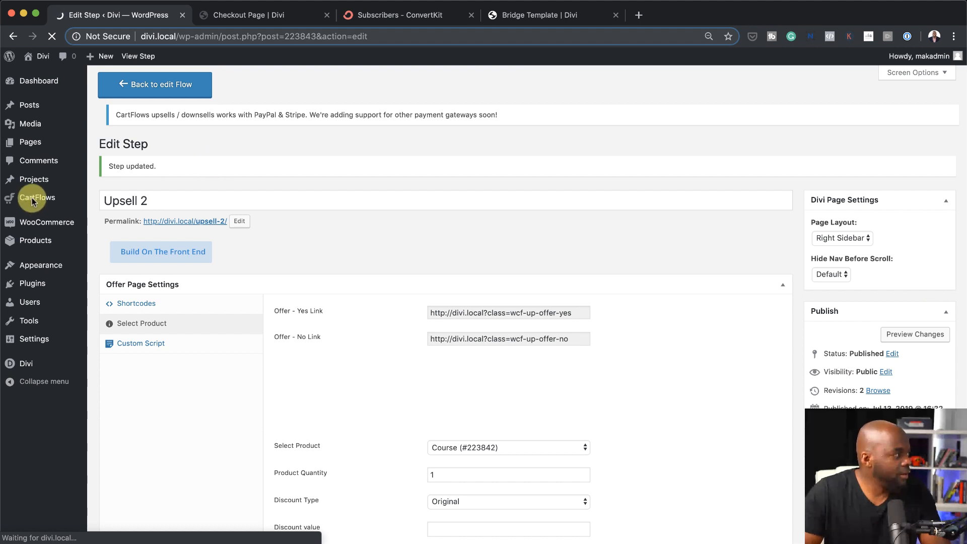
- Reopen the My New Sales Funnel flow, view its upsell page and examine the headline and offer subheading
{"action": "mouse_move", "coordinate": [44, 202]}
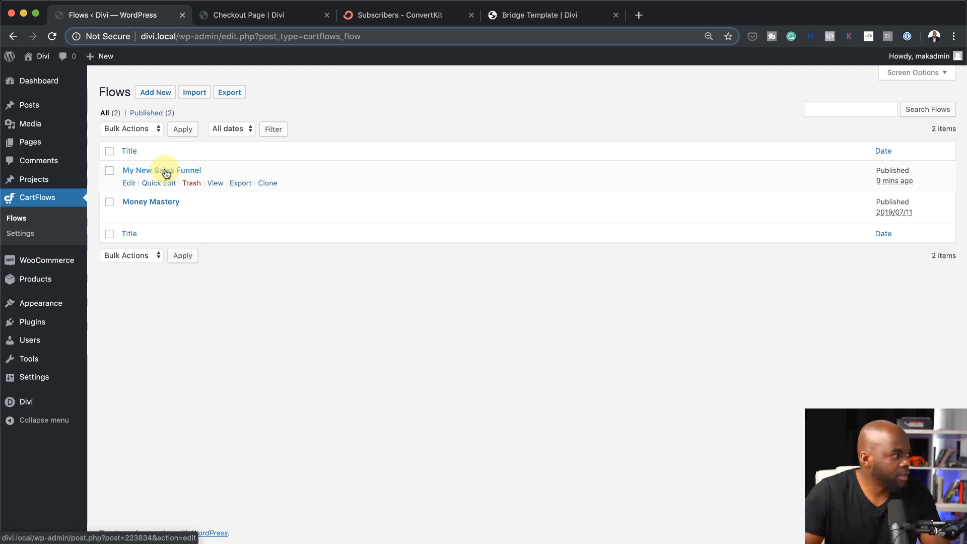
{"action": "left_click", "coordinate": [167, 172]}
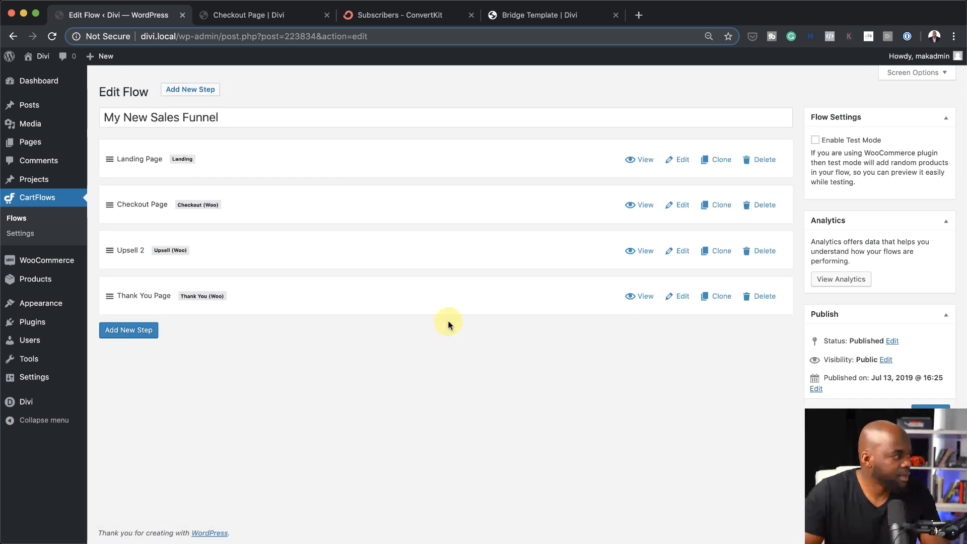
{"action": "left_click", "coordinate": [650, 254]}
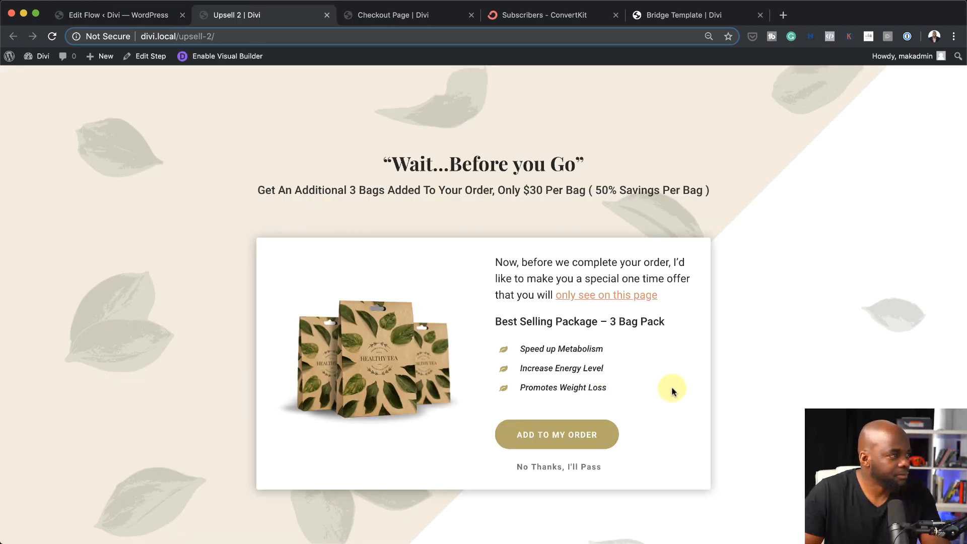
{"action": "left_click_drag", "start_coordinate": [391, 163], "coordinate": [576, 165]}
{"action": "left_click_drag", "start_coordinate": [259, 192], "coordinate": [671, 197]}
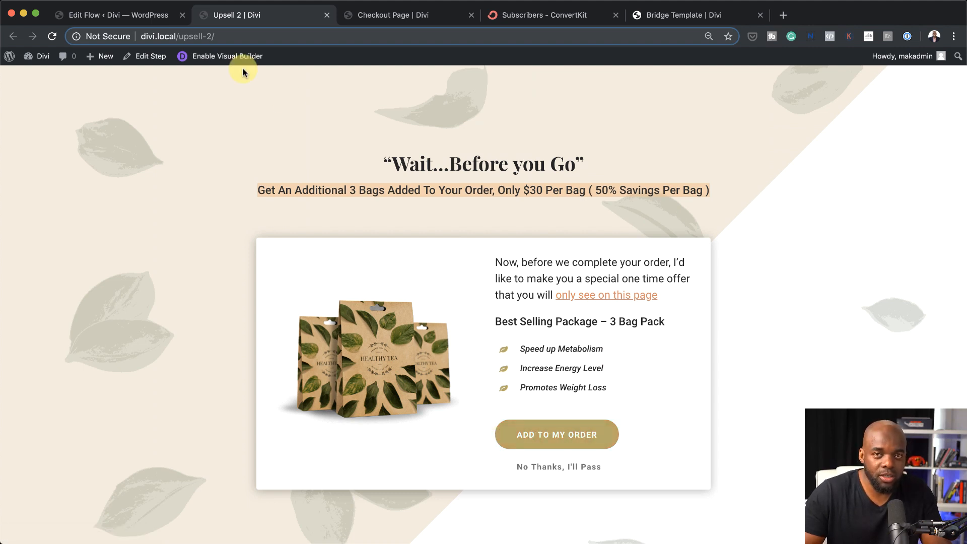
- Return to the flow editor, import the natural cream Downsell (Woo) template and place it between the upsell and the Thank You Page
{"action": "left_click", "coordinate": [154, 17]}
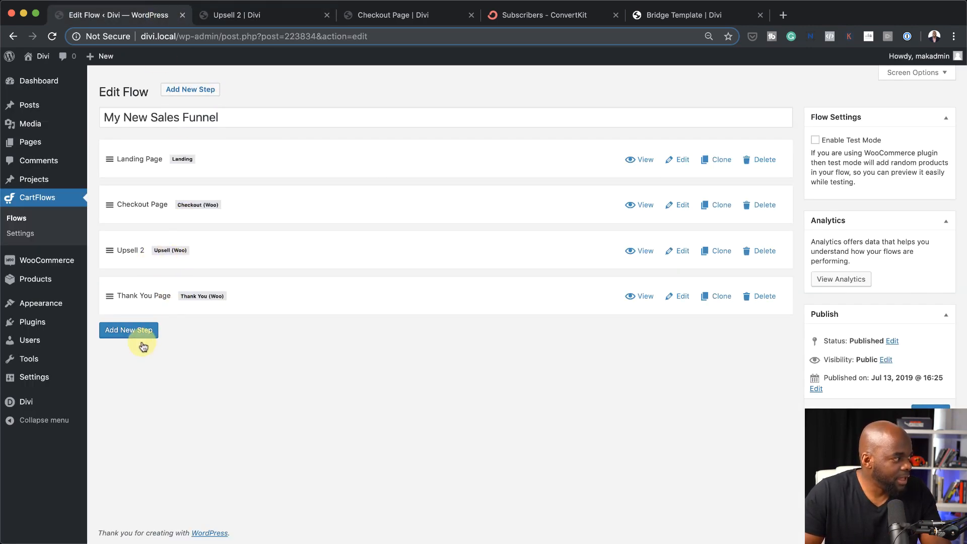
{"action": "left_click", "coordinate": [132, 330]}
{"action": "mouse_move", "coordinate": [469, 300]}
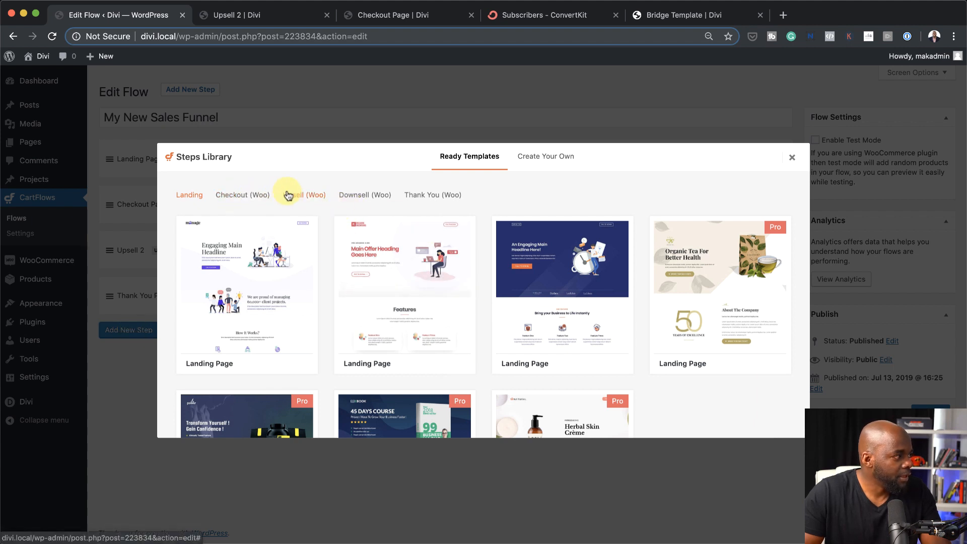
{"action": "left_click", "coordinate": [360, 196]}
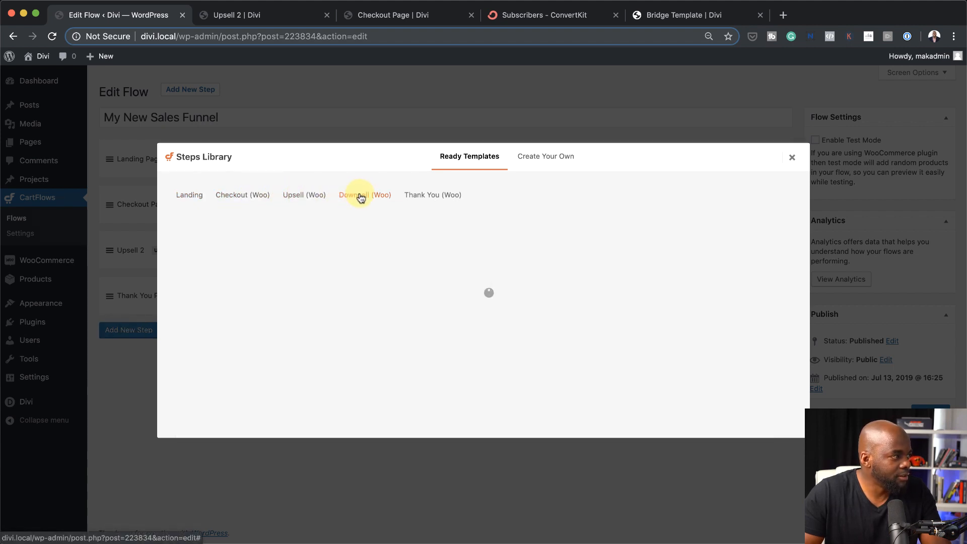
{"action": "mouse_move", "coordinate": [405, 280]}
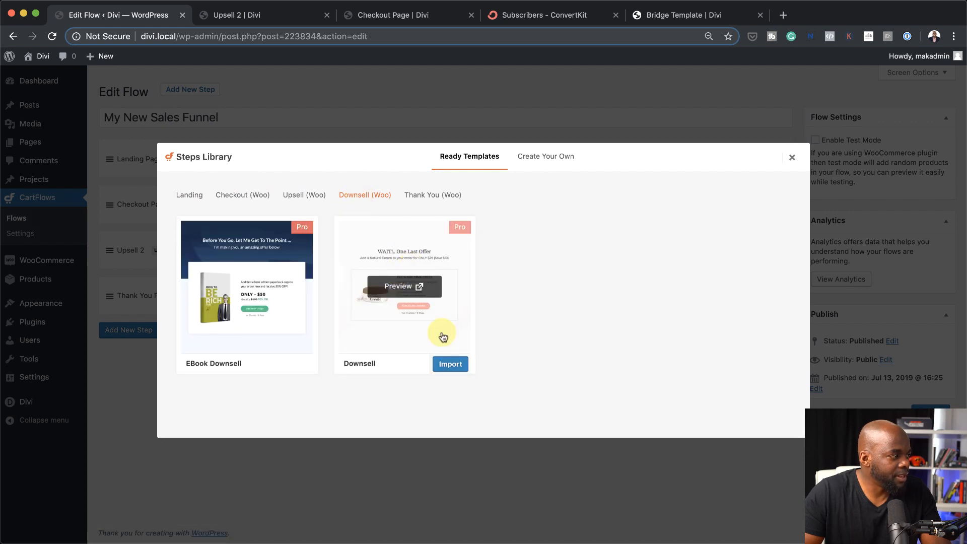
{"action": "left_click", "coordinate": [453, 364]}
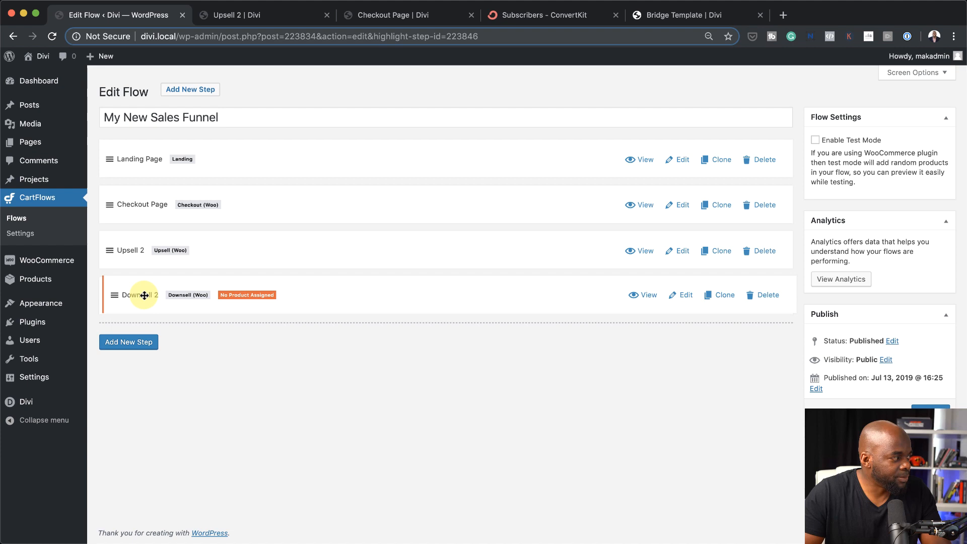
{"action": "left_click_drag", "start_coordinate": [145, 296], "coordinate": [141, 283]}
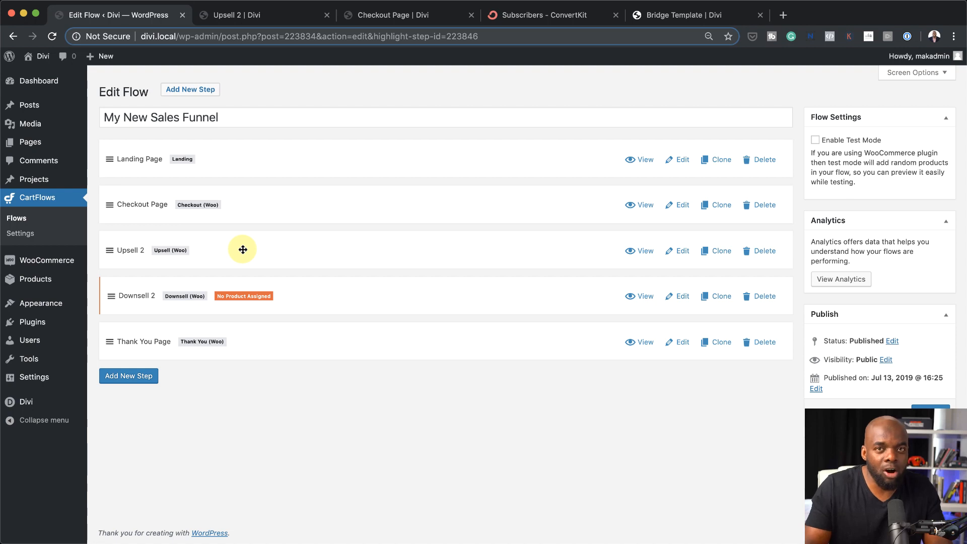
- Check the decline option on the upsell page, then open the flow's downsell page and review its last offer
{"action": "left_click", "coordinate": [268, 16]}
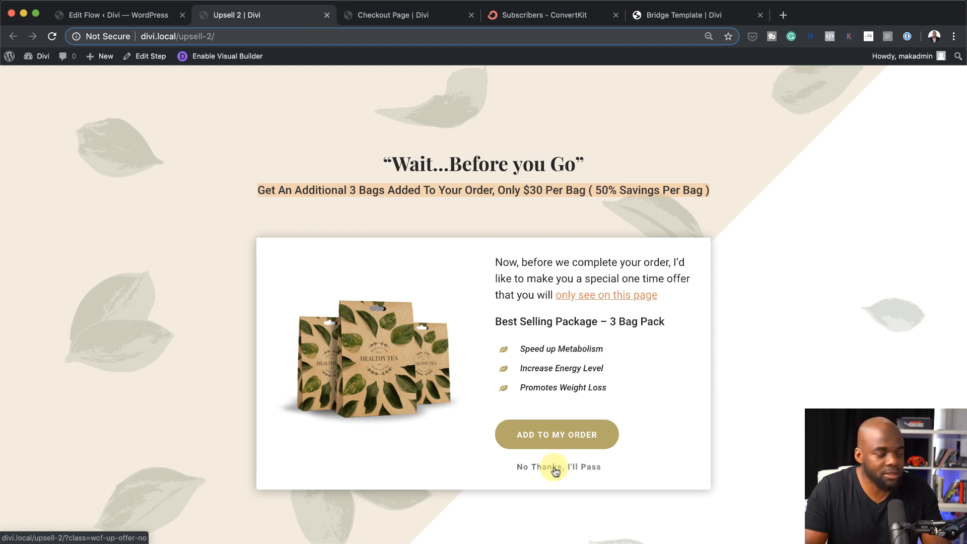
{"action": "left_click", "coordinate": [140, 16]}
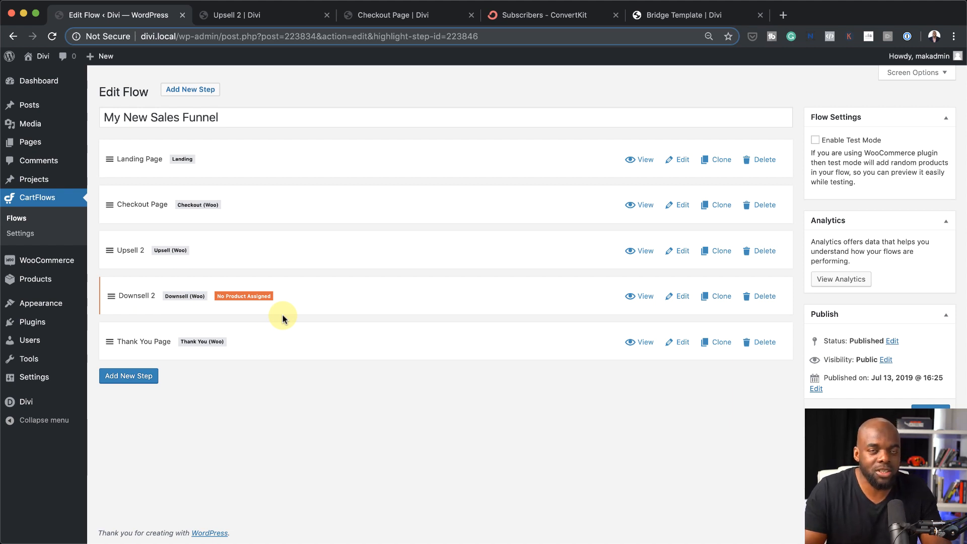
{"action": "left_click", "coordinate": [646, 301]}
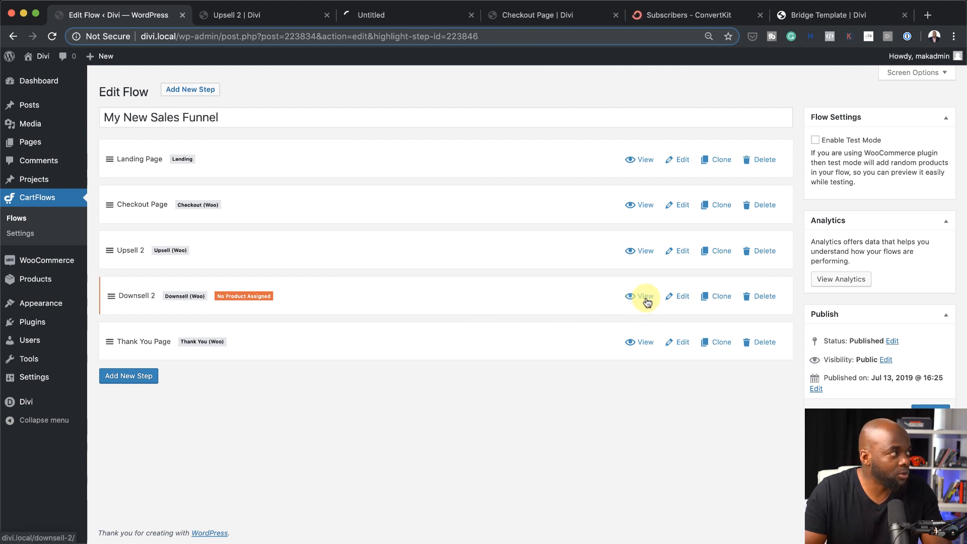
{"action": "left_click", "coordinate": [396, 14]}
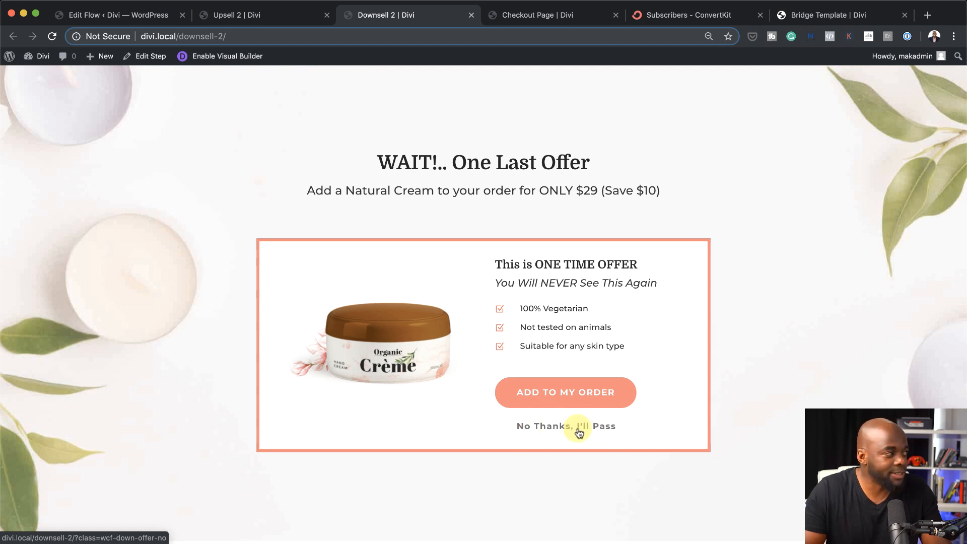
- Return to the flow editor and view the analytics report for the funnel's steps
{"action": "left_click", "coordinate": [127, 14]}
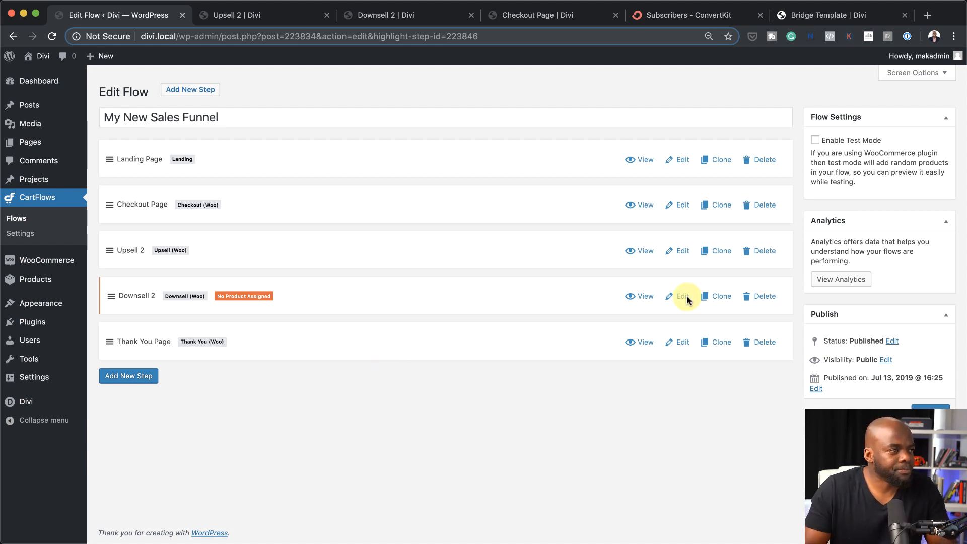
{"action": "left_click", "coordinate": [849, 285]}
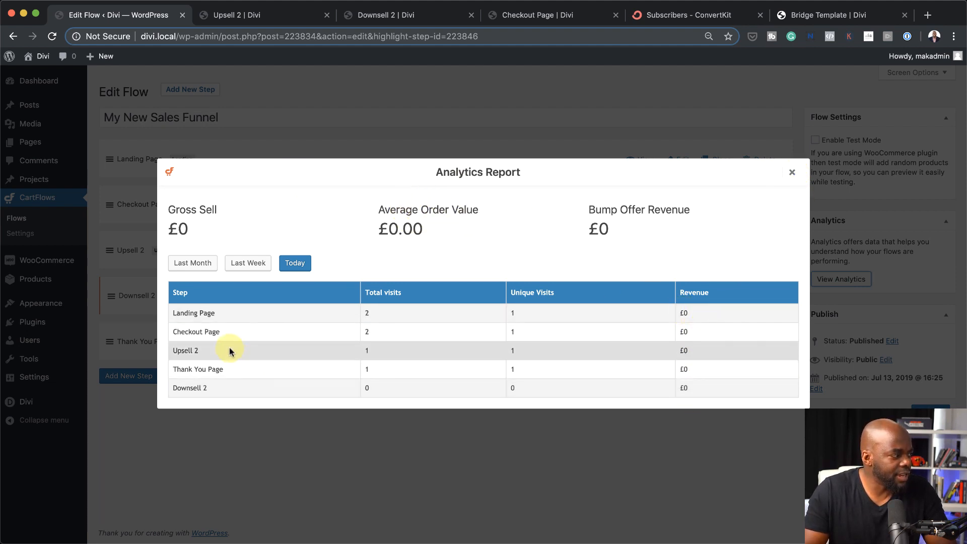
{"action": "left_click", "coordinate": [792, 172]}
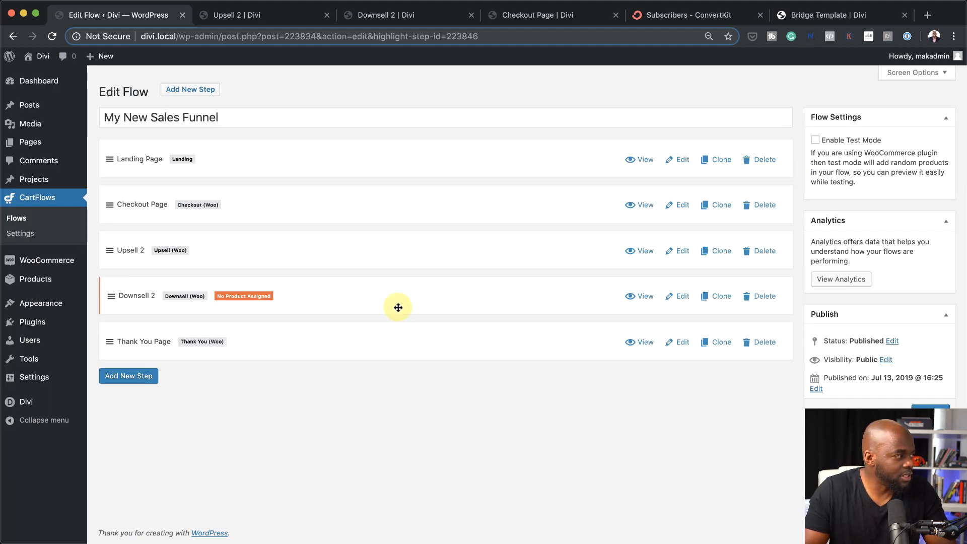
- Delete the downsell step from the sales funnel flow
{"action": "left_click", "coordinate": [767, 298]}
{"action": "left_click", "coordinate": [588, 105]}
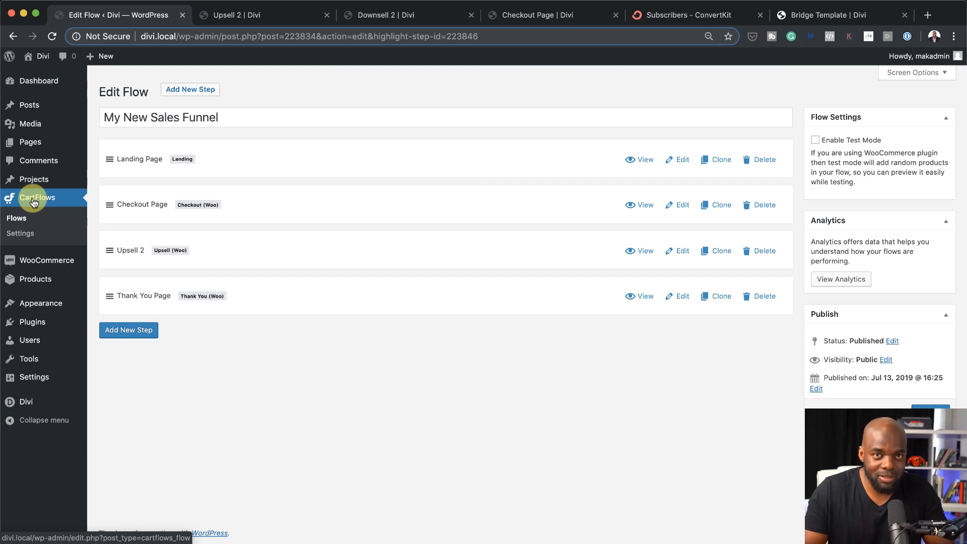
- Reopen the My New Sales Funnel flow and open its Landing Page step in the Divi front-end visual builder
{"action": "left_click", "coordinate": [19, 220]}
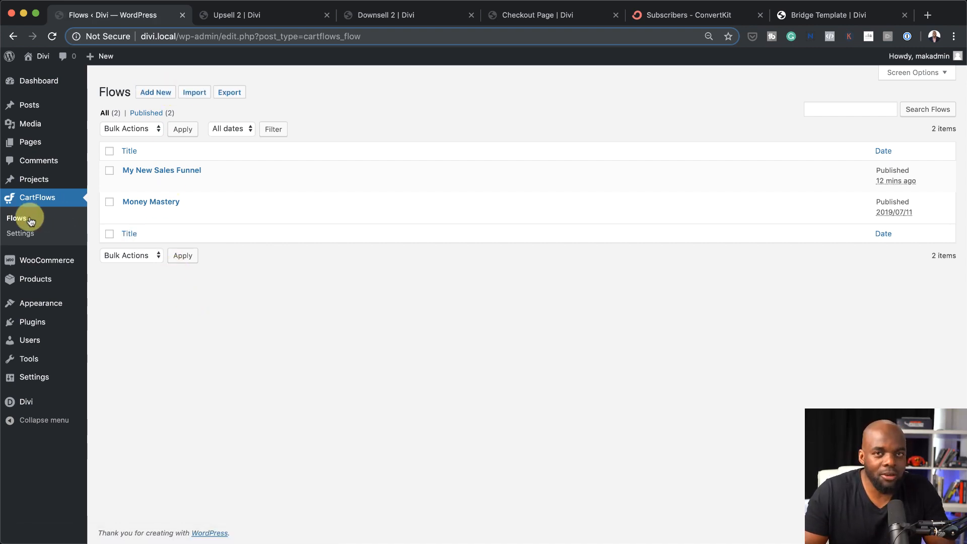
{"action": "left_click", "coordinate": [144, 172]}
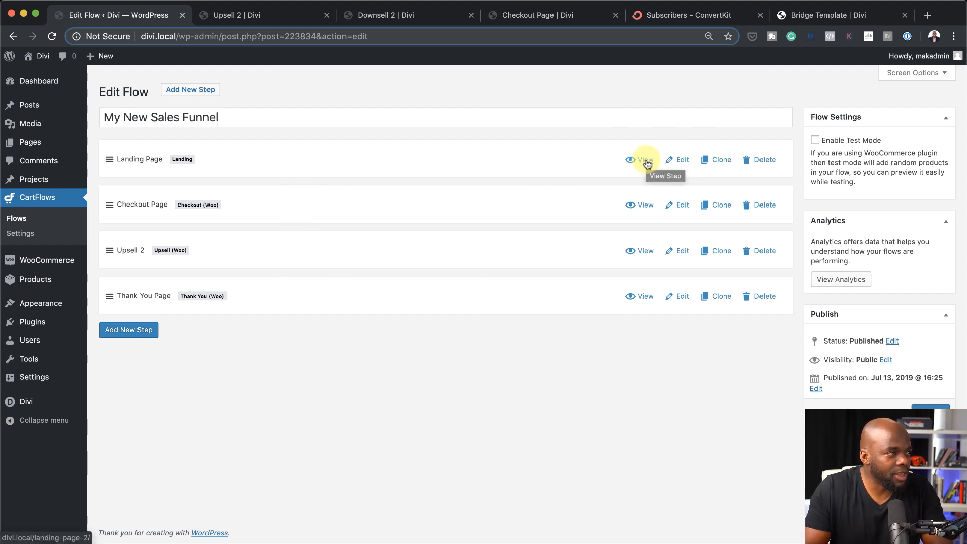
{"action": "left_click", "coordinate": [685, 162]}
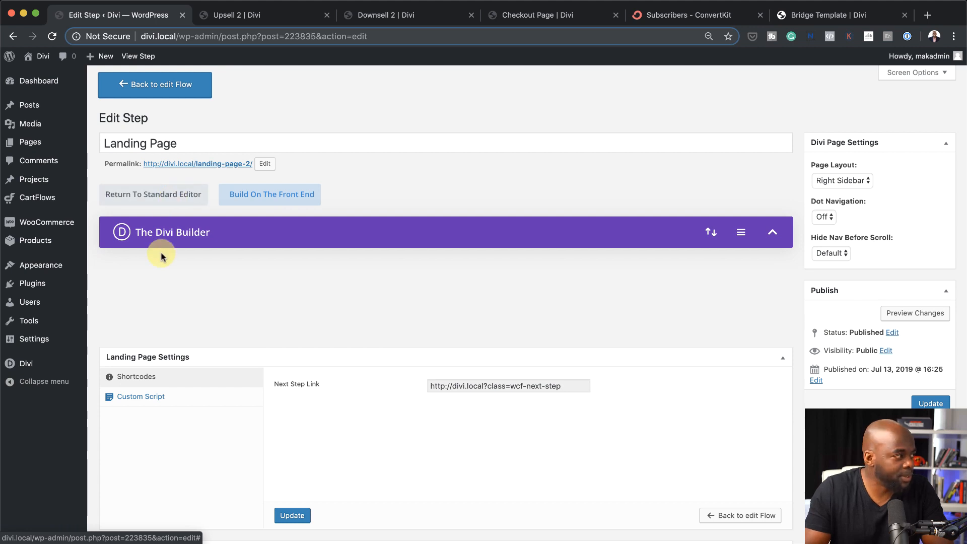
{"action": "left_click", "coordinate": [274, 198]}
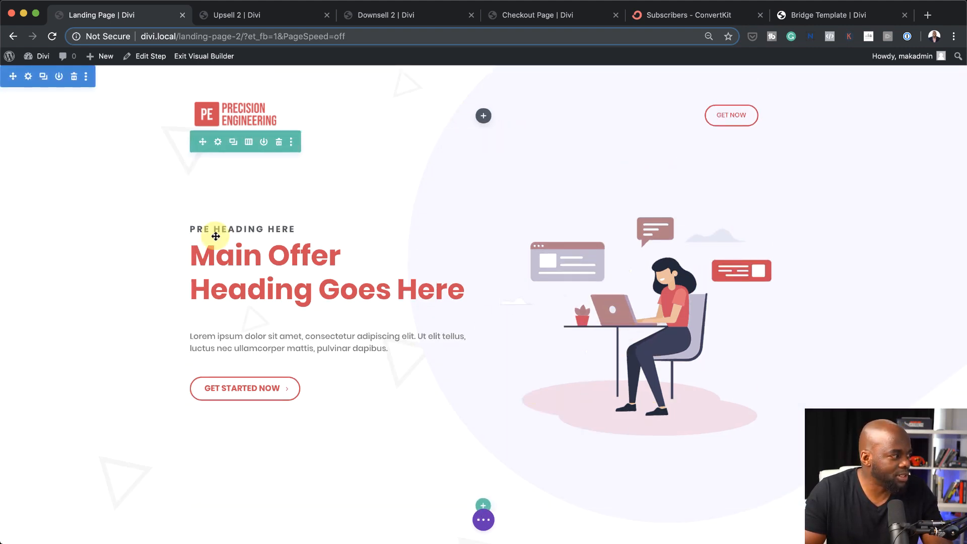
- Remove the background image from the landing page's hero section
{"action": "left_click", "coordinate": [29, 79]}
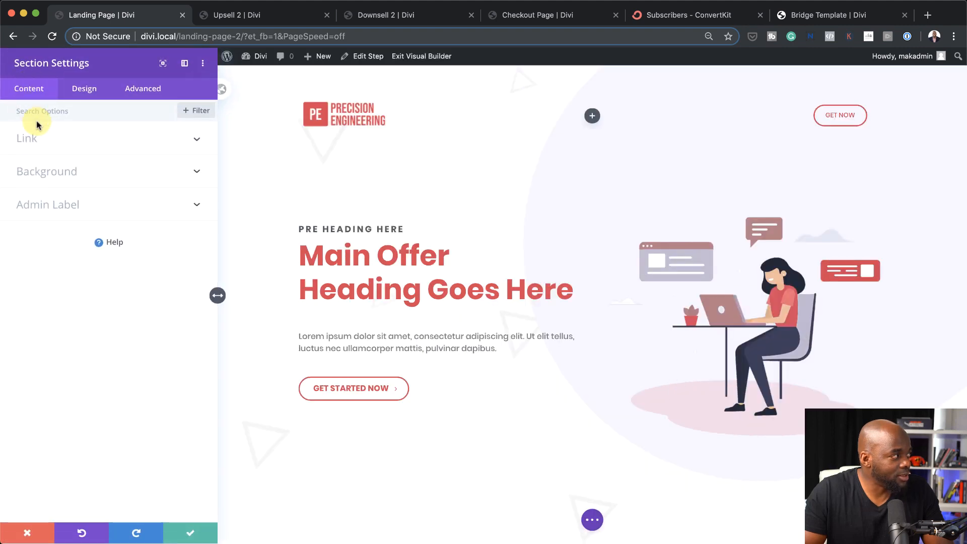
{"action": "left_click", "coordinate": [70, 179]}
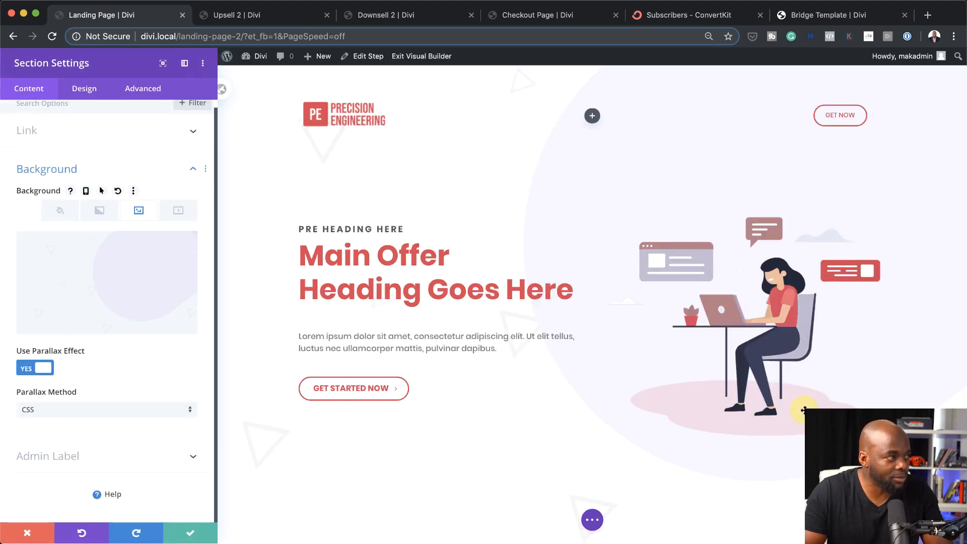
{"action": "mouse_move", "coordinate": [106, 264]}
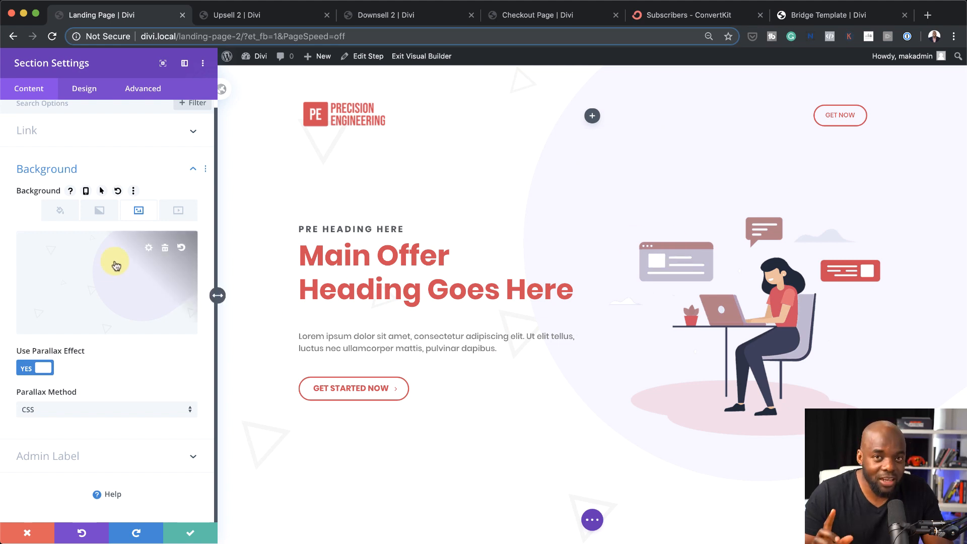
{"action": "left_click", "coordinate": [167, 250]}
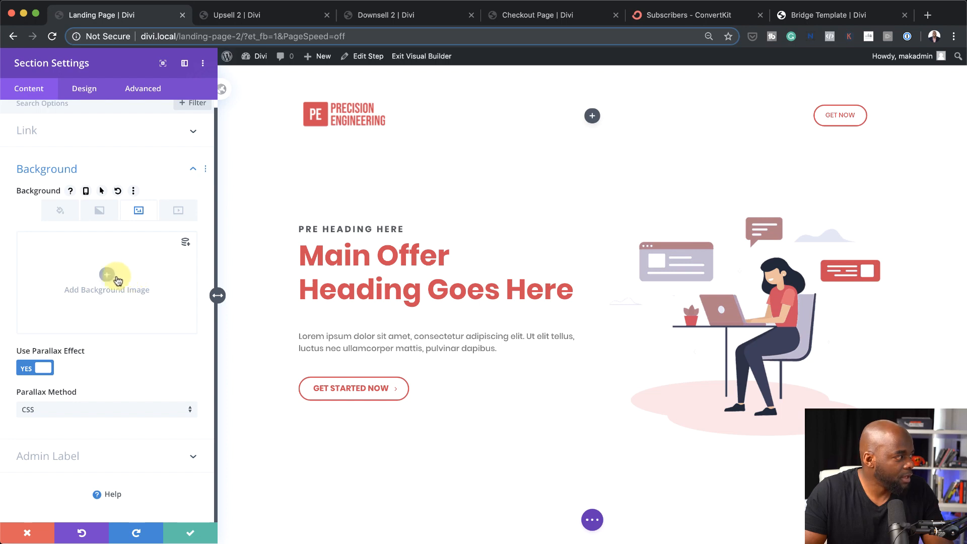
- Give the hero section a black background colour and add adults-adventure-backpack-667236.jpg as its background image
{"action": "left_click", "coordinate": [66, 216]}
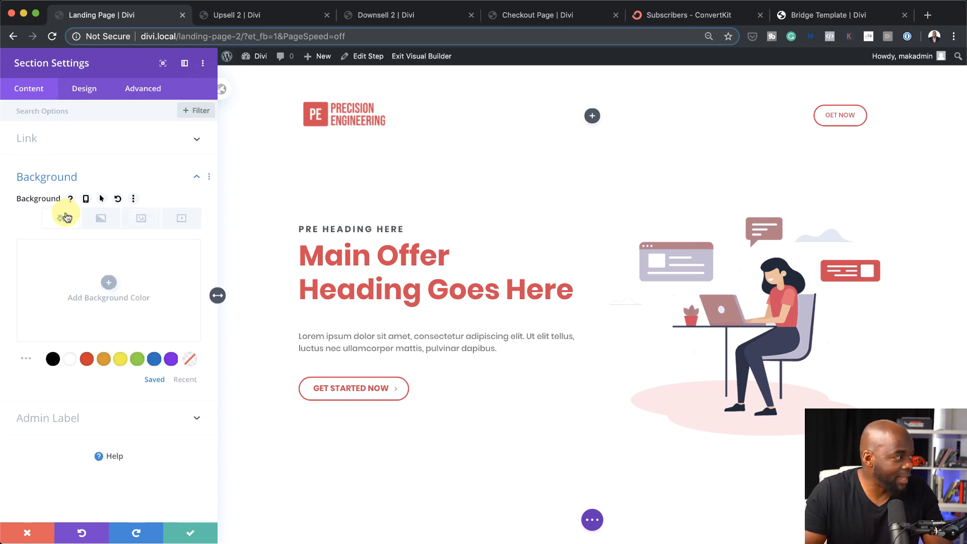
{"action": "left_click", "coordinate": [53, 359]}
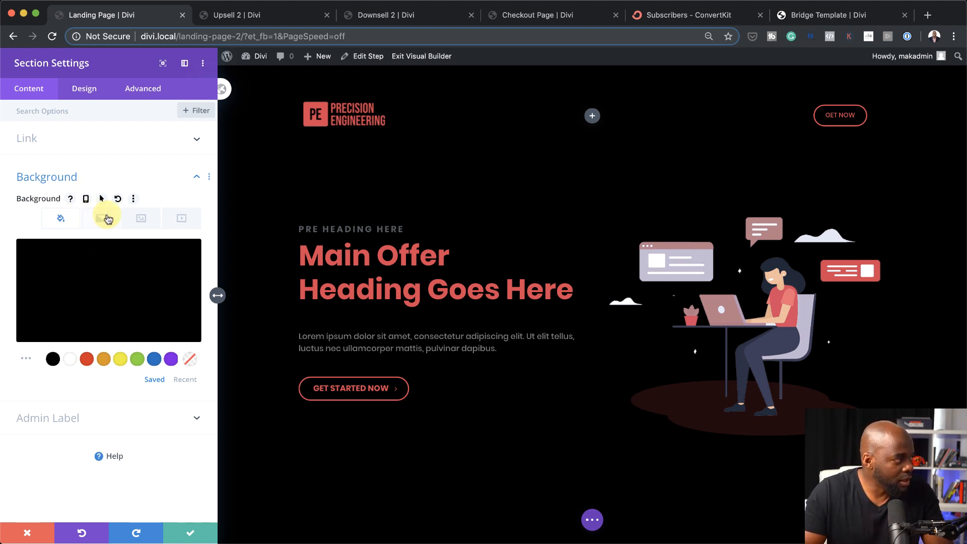
{"action": "left_click", "coordinate": [140, 221]}
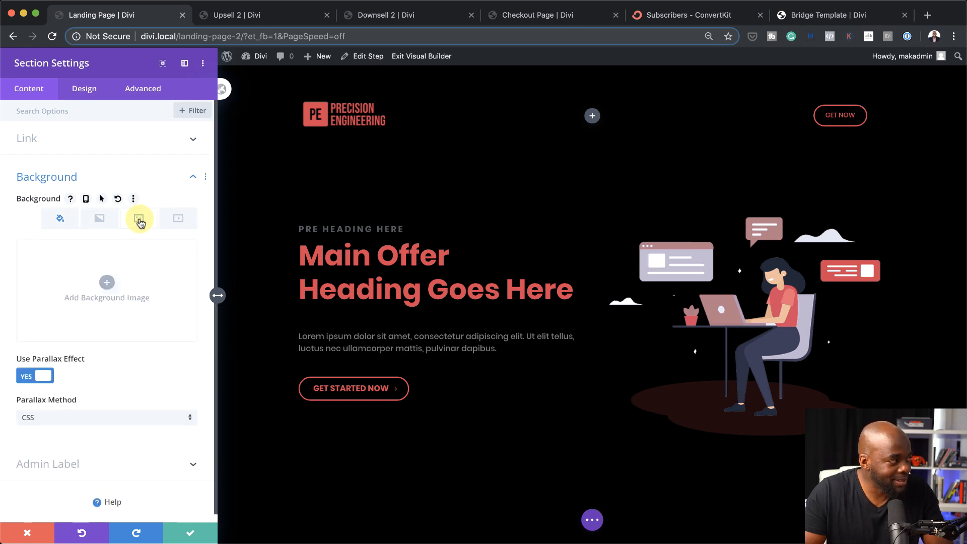
{"action": "left_click", "coordinate": [104, 283]}
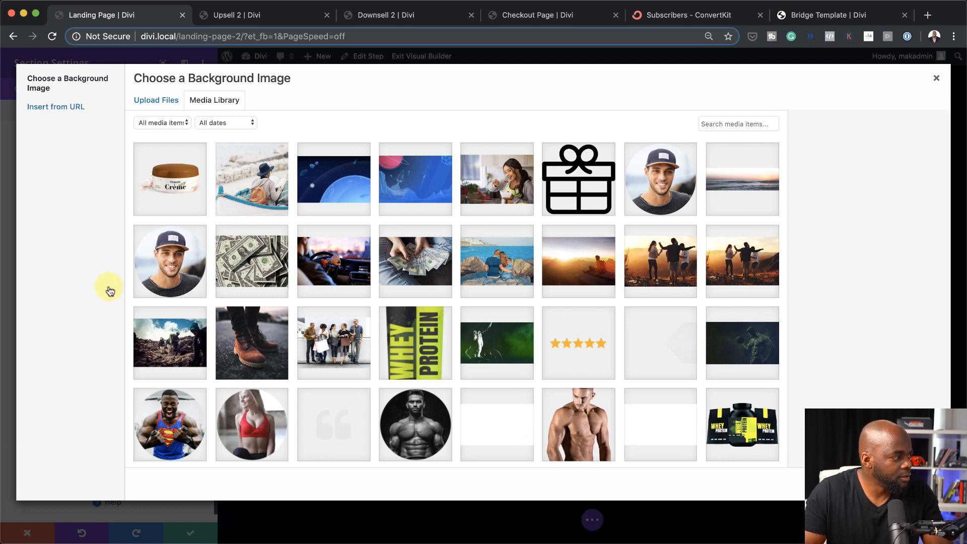
{"action": "left_click", "coordinate": [172, 338]}
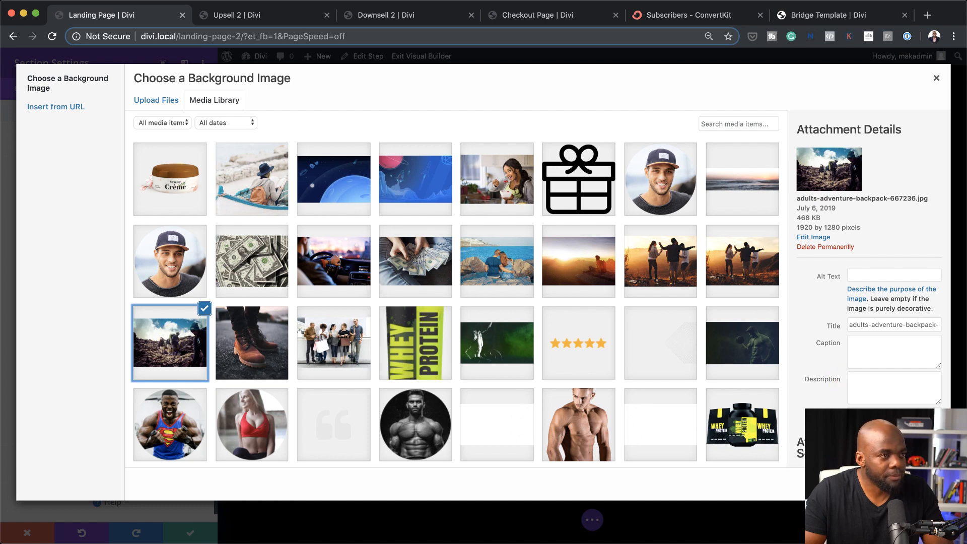
{"action": "left_click", "coordinate": [907, 484]}
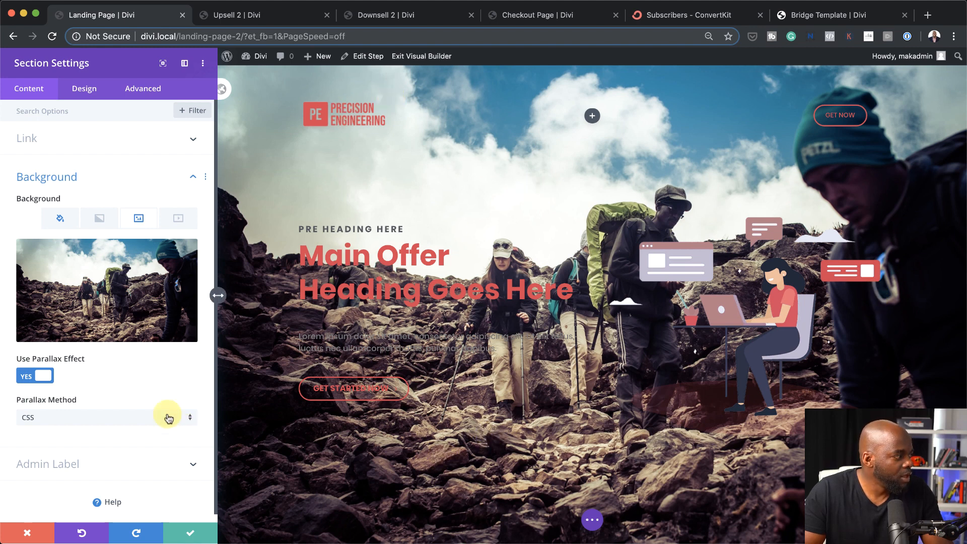
- Turn off the hero background image's parallax effect and set its blend mode to Multiply
{"action": "left_click", "coordinate": [61, 220]}
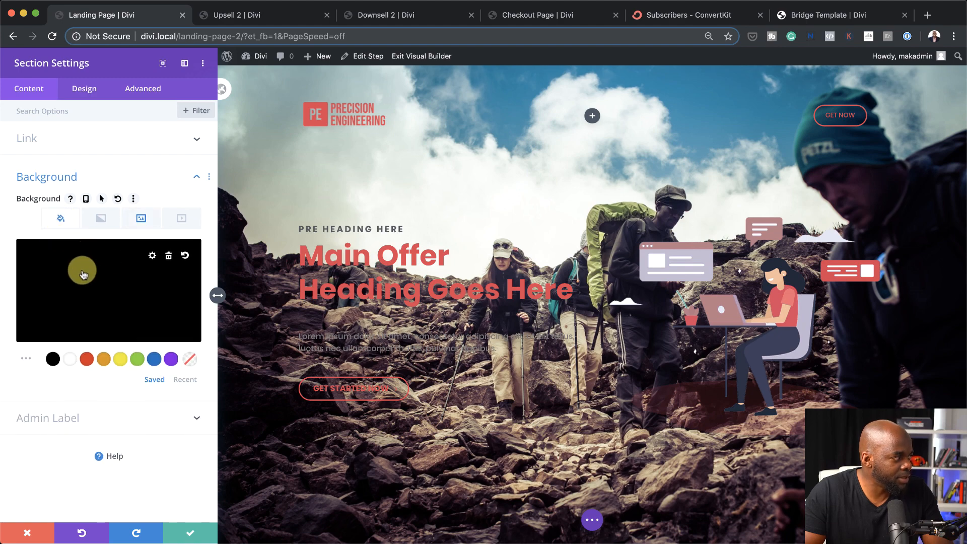
{"action": "left_click", "coordinate": [141, 218]}
{"action": "scroll", "coordinate": [140, 393], "scroll_direction": "down", "scroll_amount": 2}
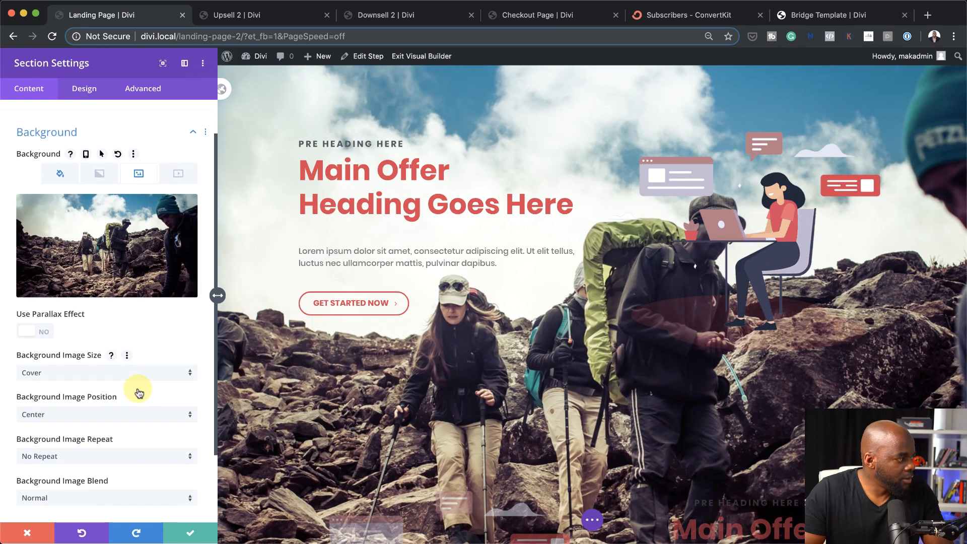
{"action": "scroll", "coordinate": [103, 417], "scroll_direction": "down", "scroll_amount": 2}
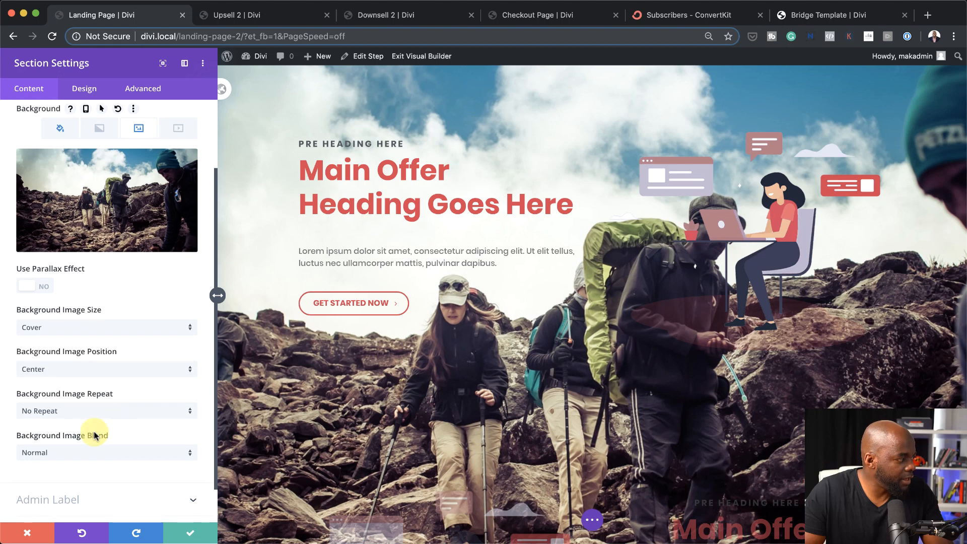
{"action": "left_click", "coordinate": [134, 452]}
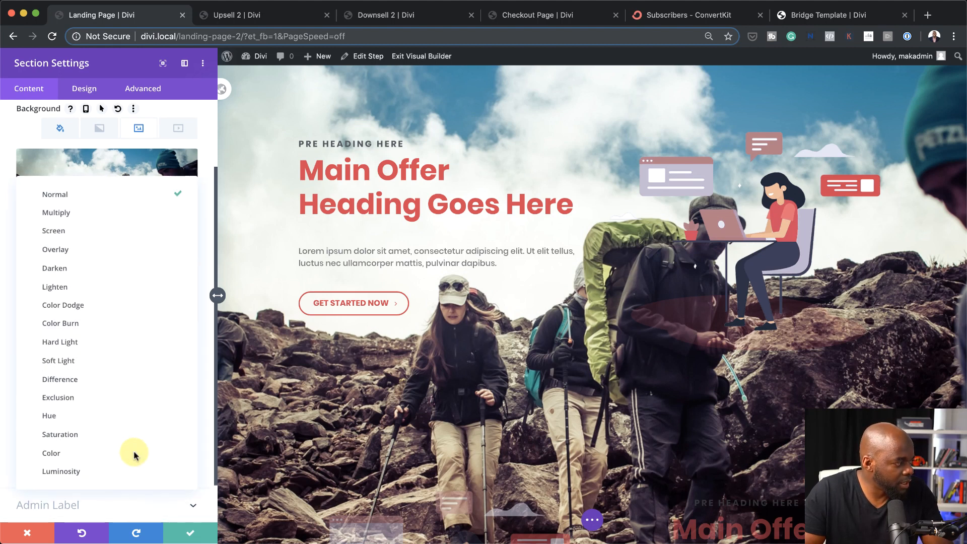
{"action": "left_click", "coordinate": [97, 214]}
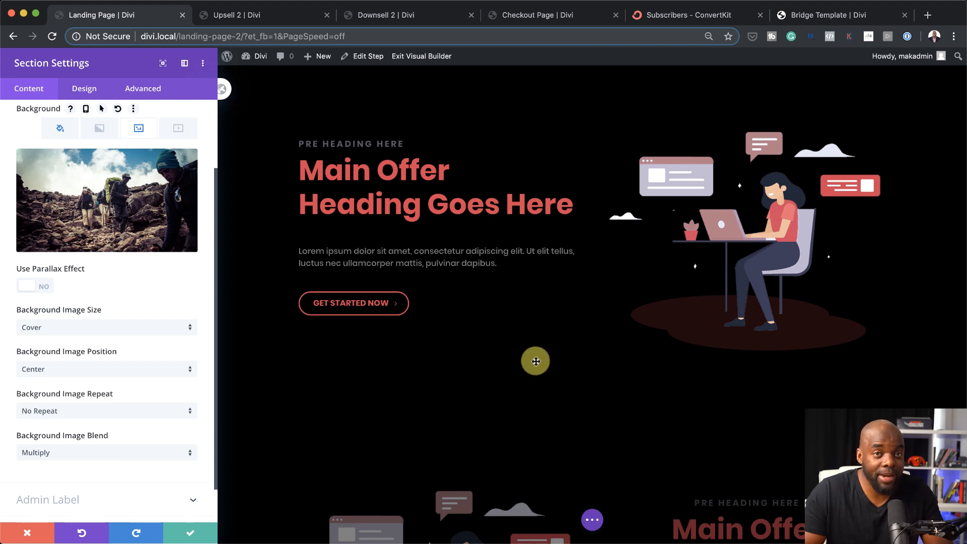
- Set the hero section's background colour to rgba(0,0,0,0.82), save the section, and delete the second Main Offer row
{"action": "left_click", "coordinate": [60, 127]}
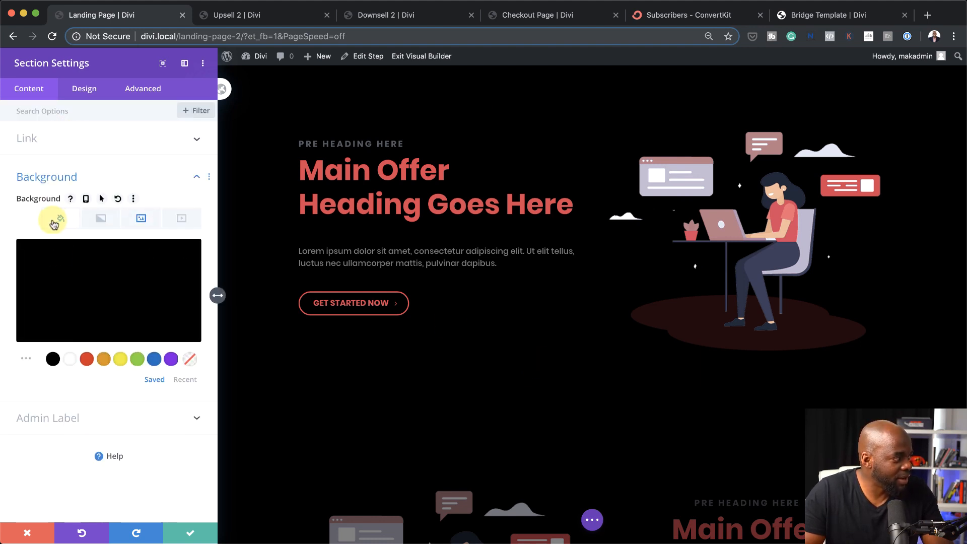
{"action": "left_click", "coordinate": [194, 267]}
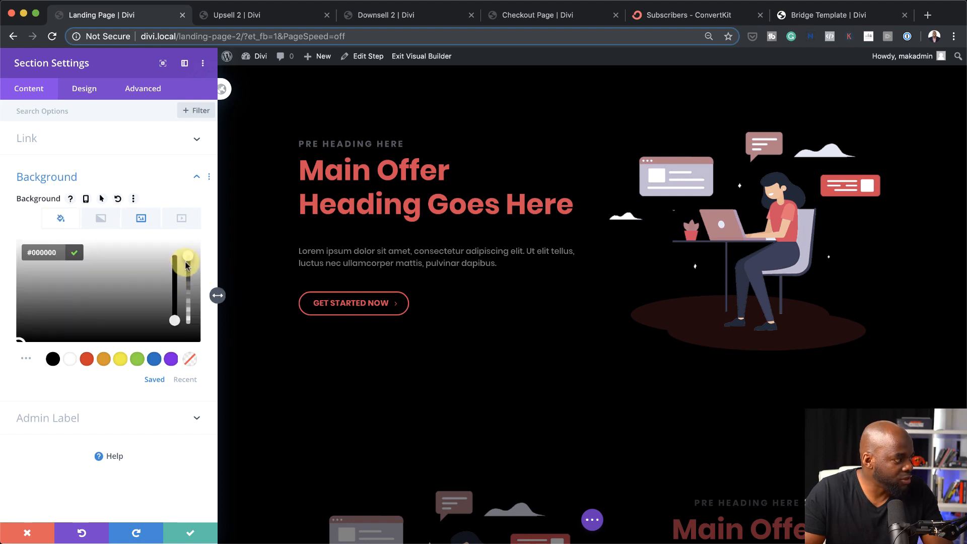
{"action": "left_click_drag", "start_coordinate": [186, 265], "coordinate": [188, 279]}
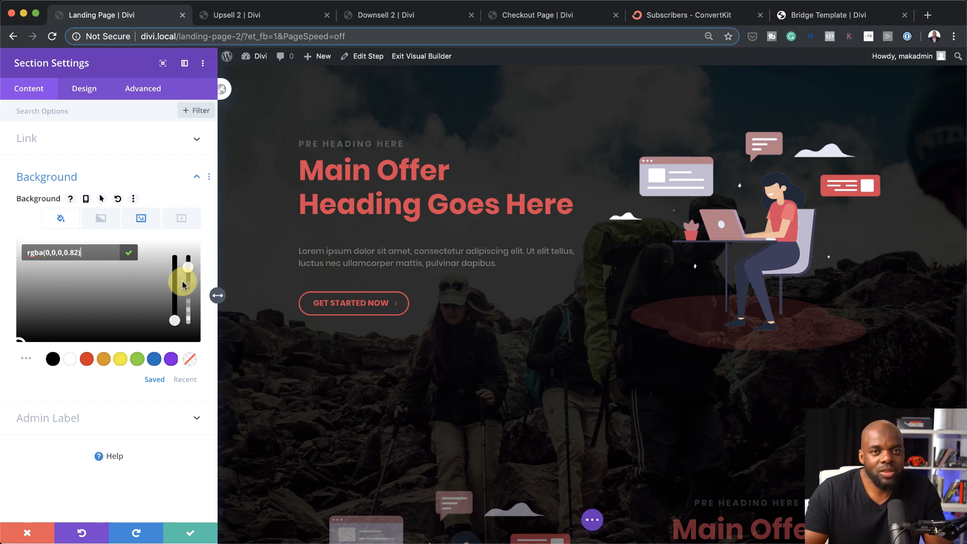
{"action": "left_click", "coordinate": [195, 533]}
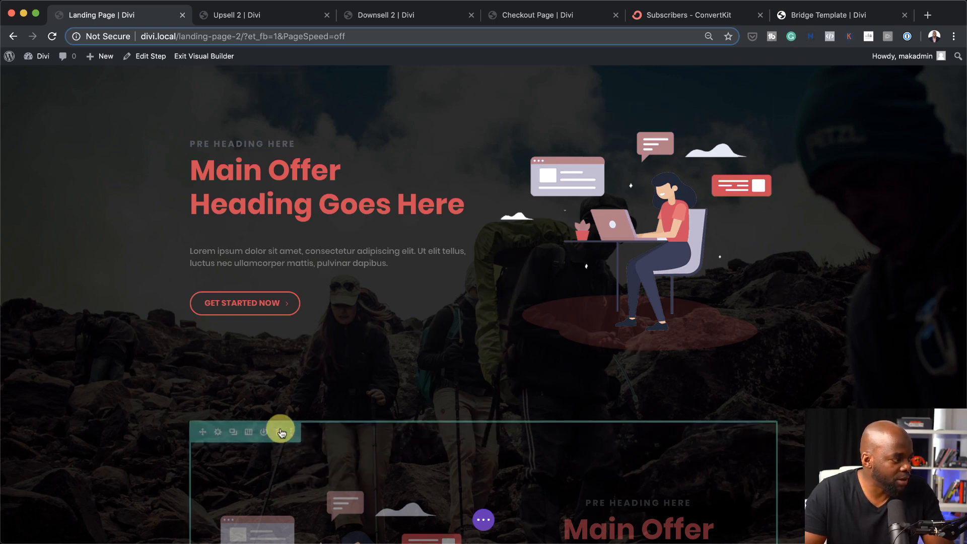
{"action": "left_click", "coordinate": [281, 434]}
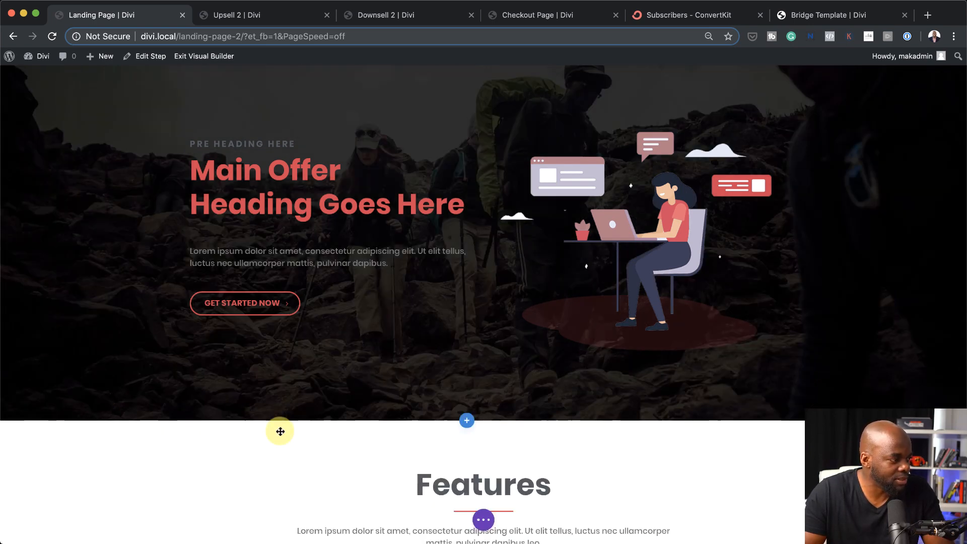
- Replace the hero illustration with accounting-balance-bank-notes-2068975.jpg from the media library and save the image module
{"action": "scroll", "coordinate": [808, 376], "scroll_direction": "up", "scroll_amount": 3}
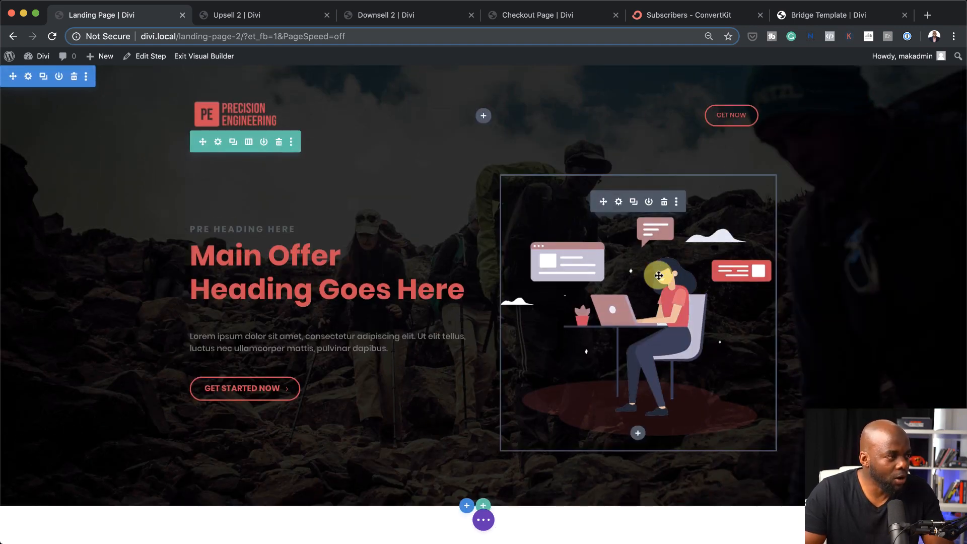
{"action": "left_click", "coordinate": [619, 202]}
{"action": "left_click", "coordinate": [123, 240]}
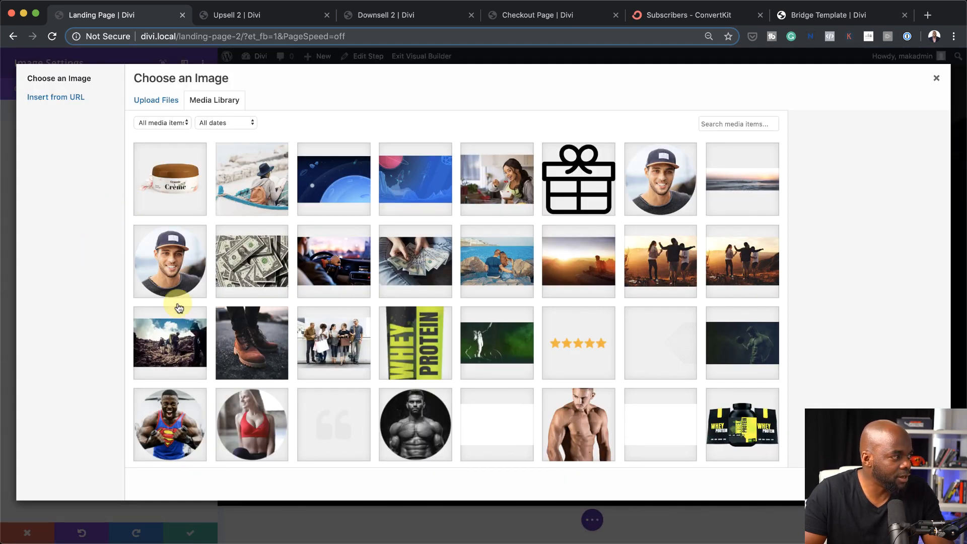
{"action": "left_click", "coordinate": [411, 266]}
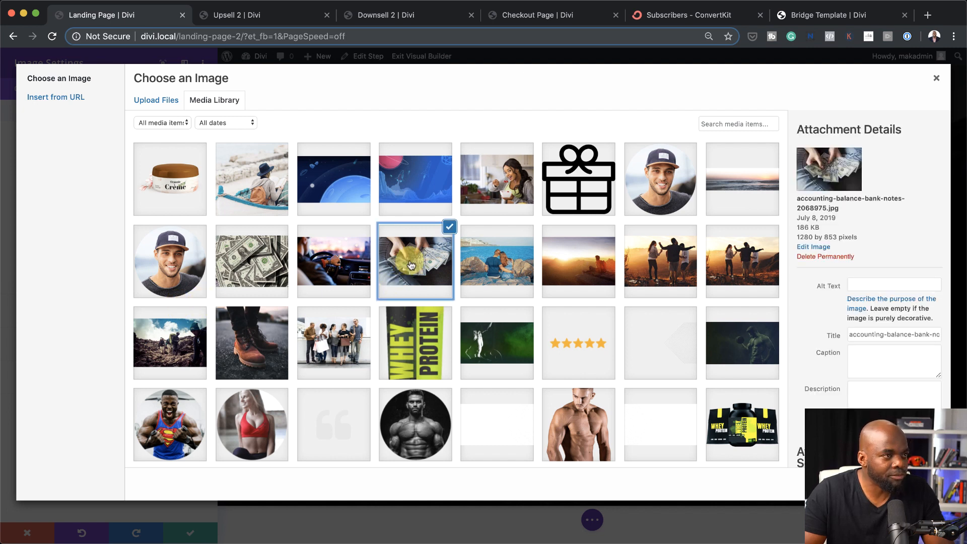
{"action": "left_click", "coordinate": [913, 484]}
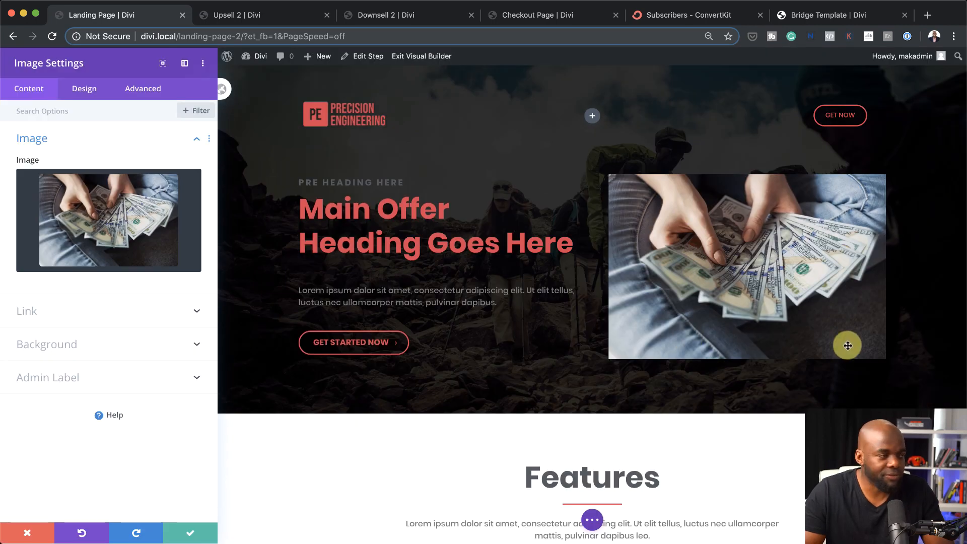
{"action": "left_click", "coordinate": [191, 534]}
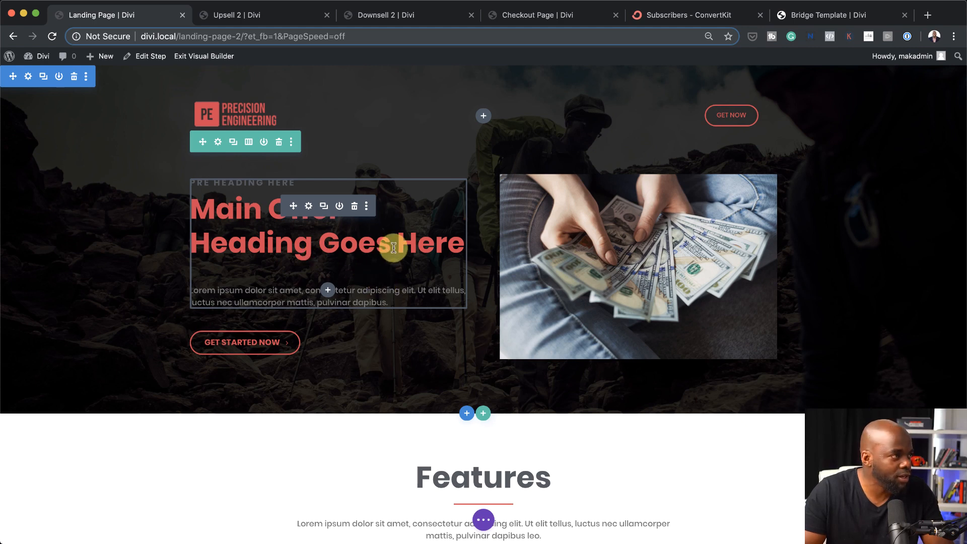
- Set the text colour of the hero's Main Offer heading to white (#ffffff)
{"action": "left_click", "coordinate": [308, 206]}
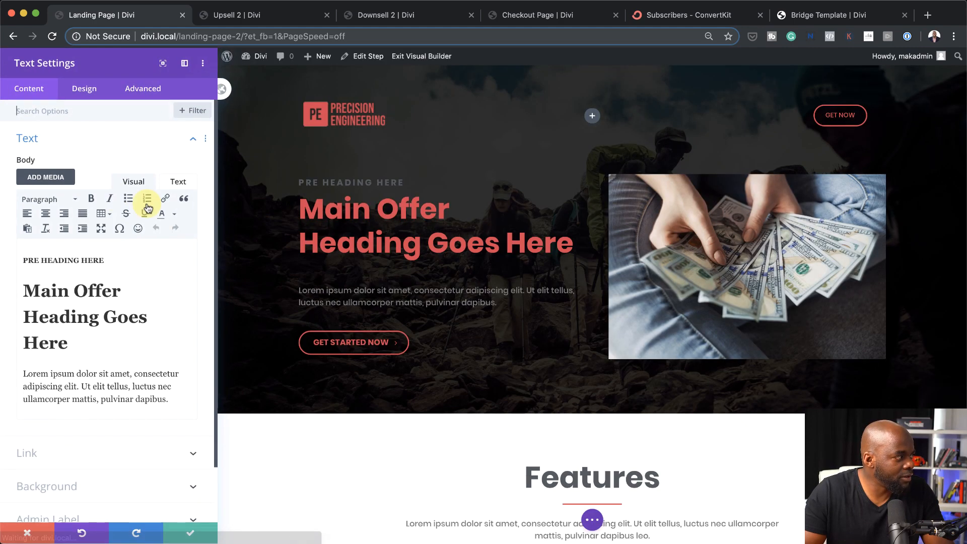
{"action": "left_click", "coordinate": [80, 89]}
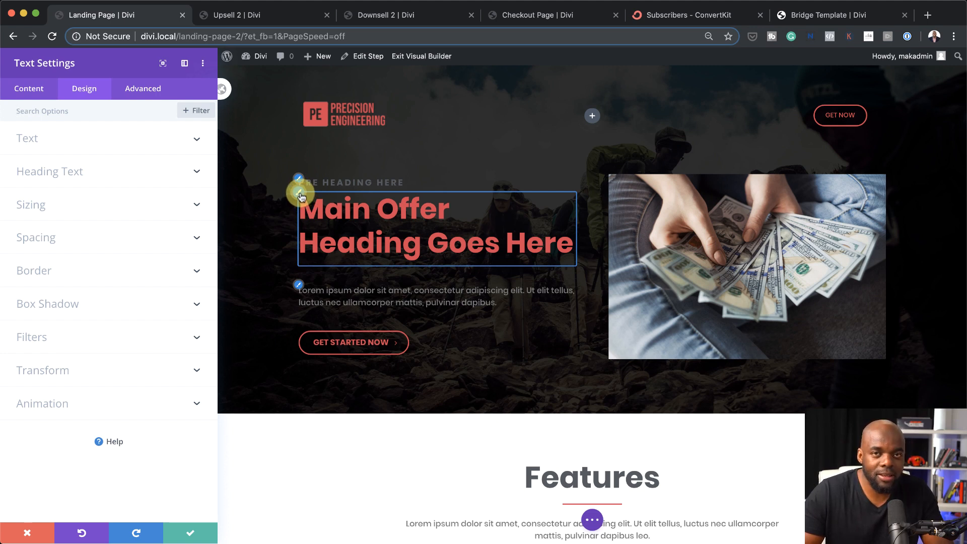
{"action": "left_click", "coordinate": [300, 194]}
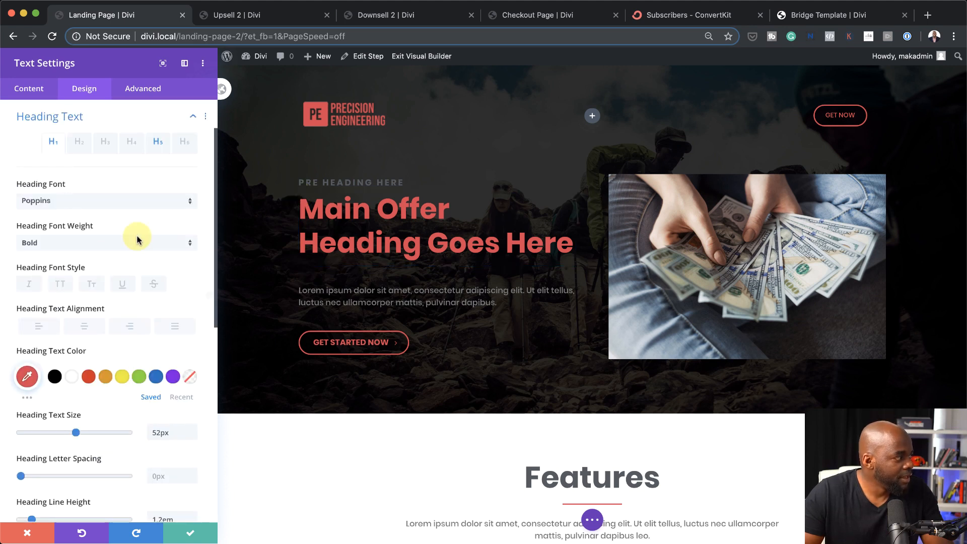
{"action": "left_click", "coordinate": [71, 378]}
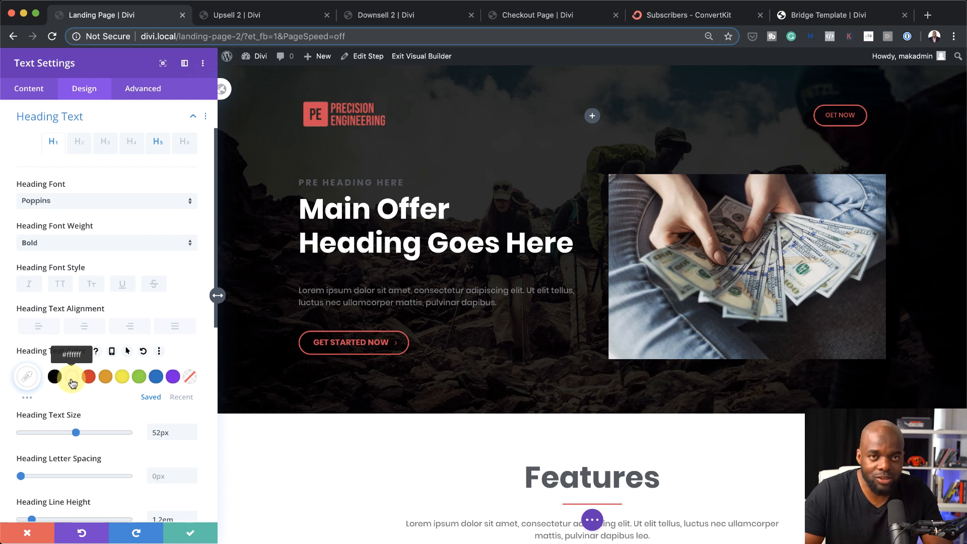
- Set the hero's body paragraph and pre-heading text colours to white and save the text module
{"action": "mouse_move", "coordinate": [312, 295]}
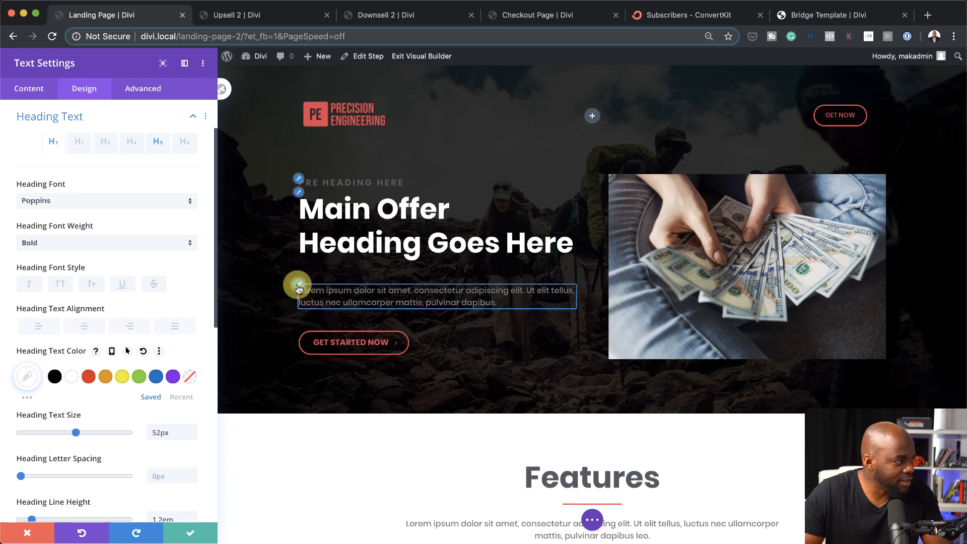
{"action": "left_click", "coordinate": [298, 285]}
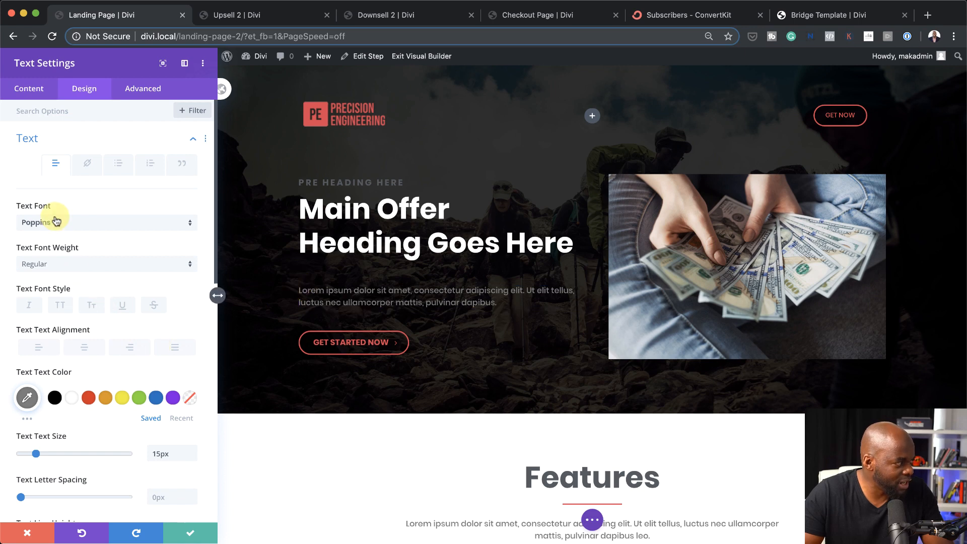
{"action": "left_click", "coordinate": [73, 399]}
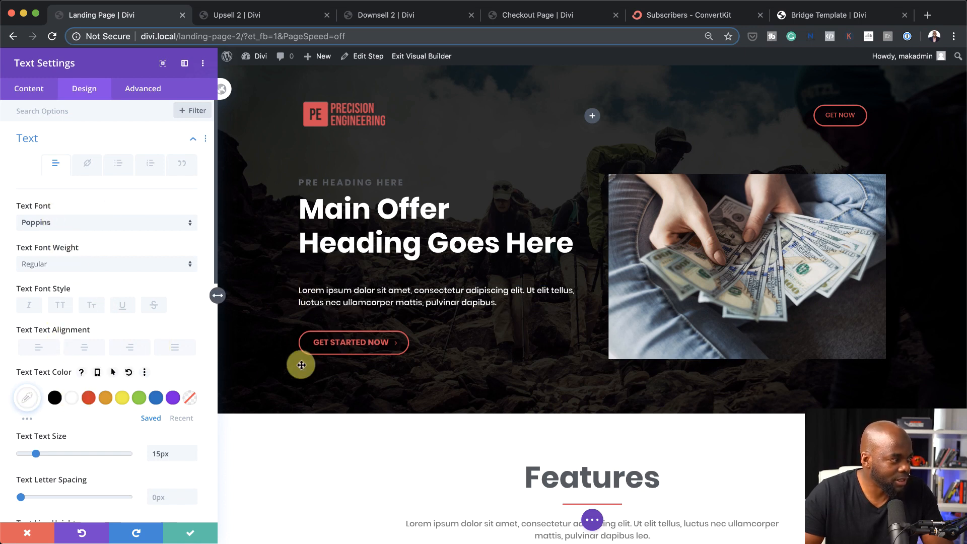
{"action": "left_click", "coordinate": [297, 180]}
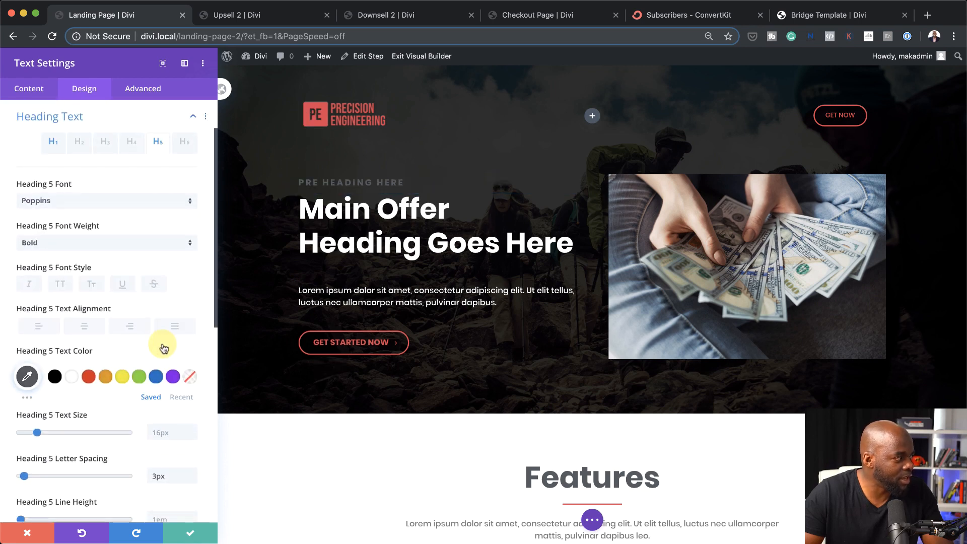
{"action": "left_click", "coordinate": [72, 378]}
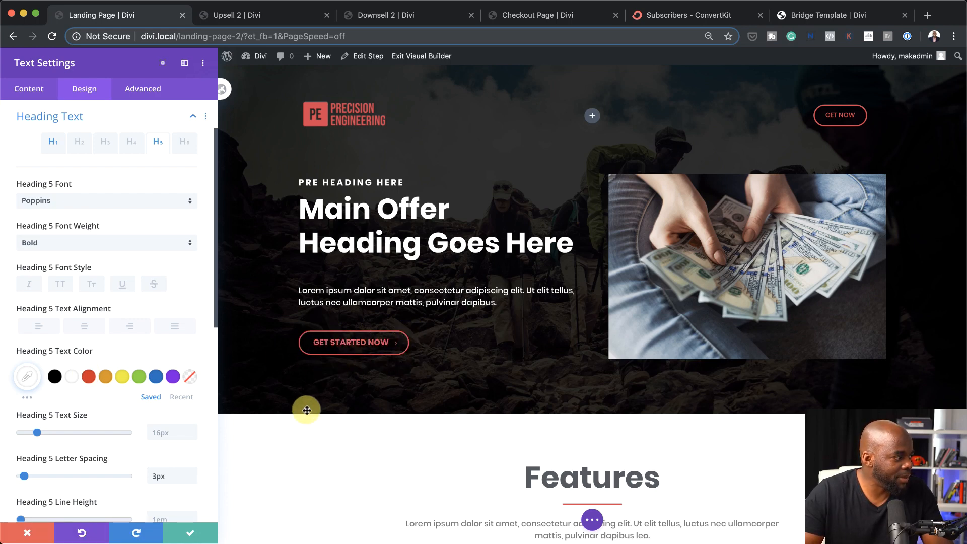
{"action": "left_click", "coordinate": [189, 535]}
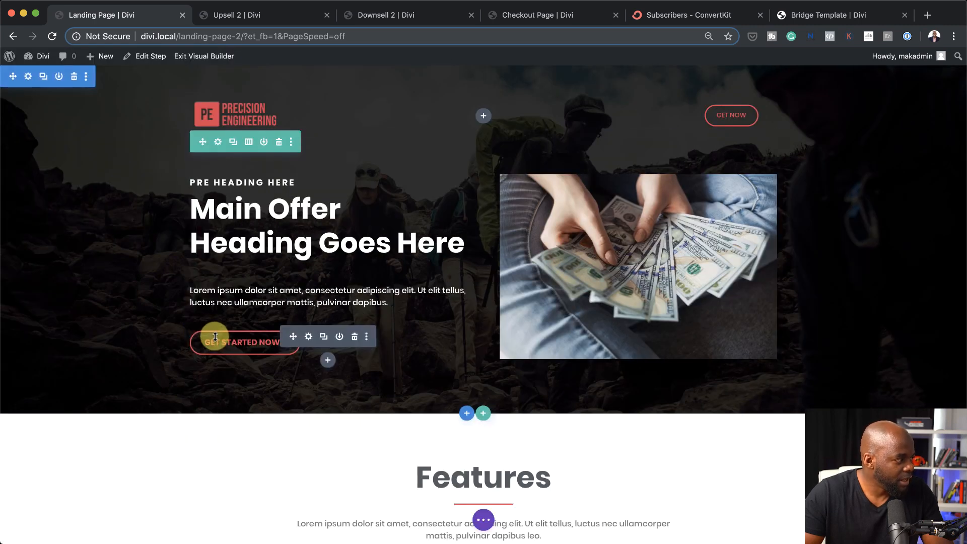
- Give the hero's Get Started Now button a red background and white text, and save the button module
{"action": "left_click", "coordinate": [309, 337]}
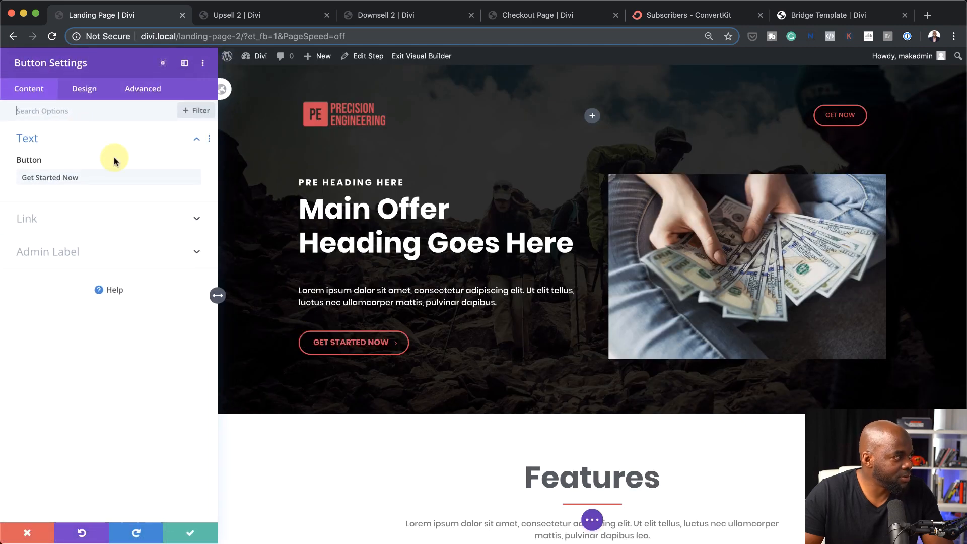
{"action": "left_click", "coordinate": [93, 92]}
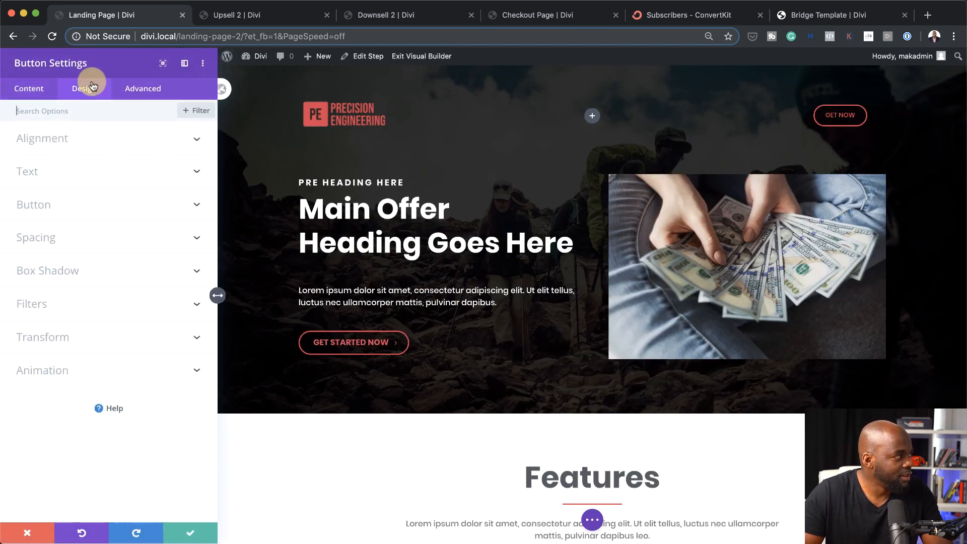
{"action": "left_click", "coordinate": [41, 211]}
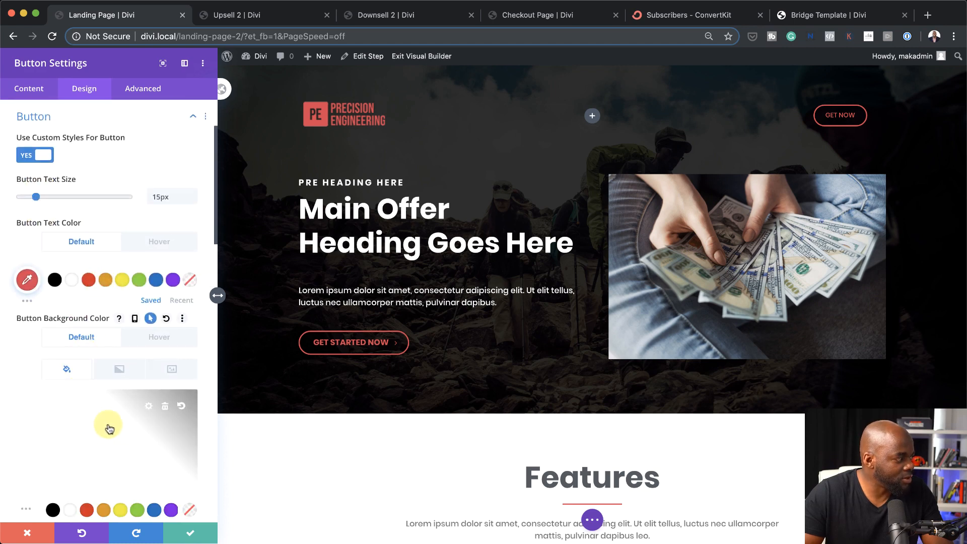
{"action": "scroll", "coordinate": [109, 429], "scroll_direction": "down", "scroll_amount": 1}
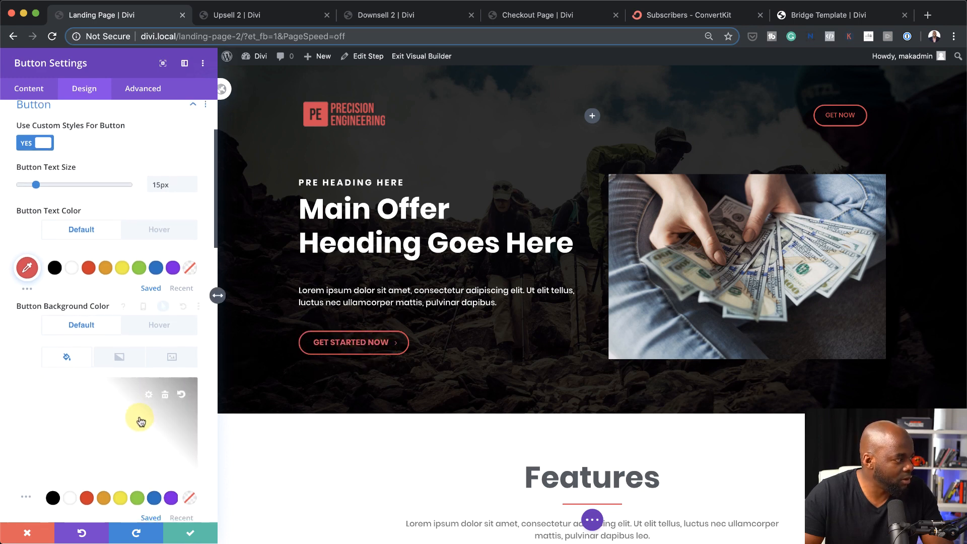
{"action": "left_click", "coordinate": [115, 422]}
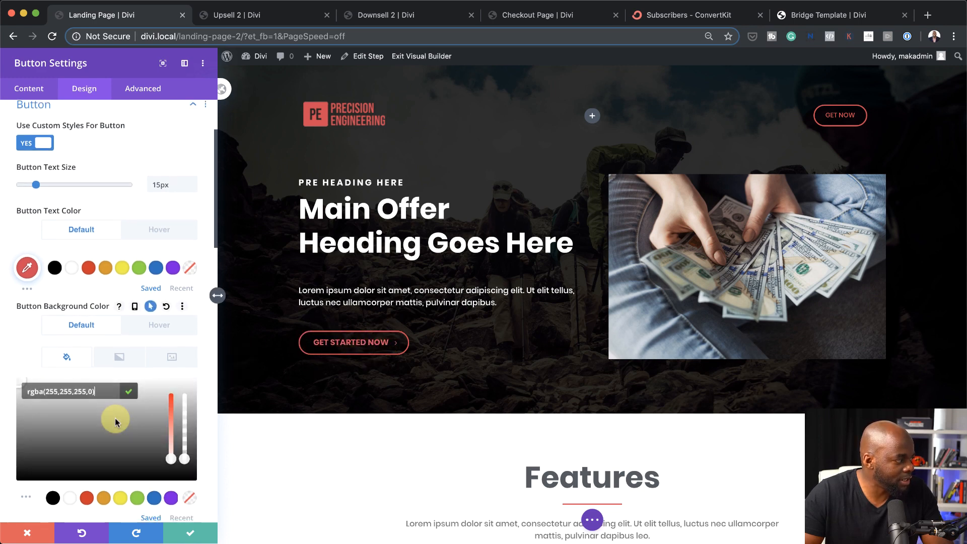
{"action": "left_click", "coordinate": [87, 498]}
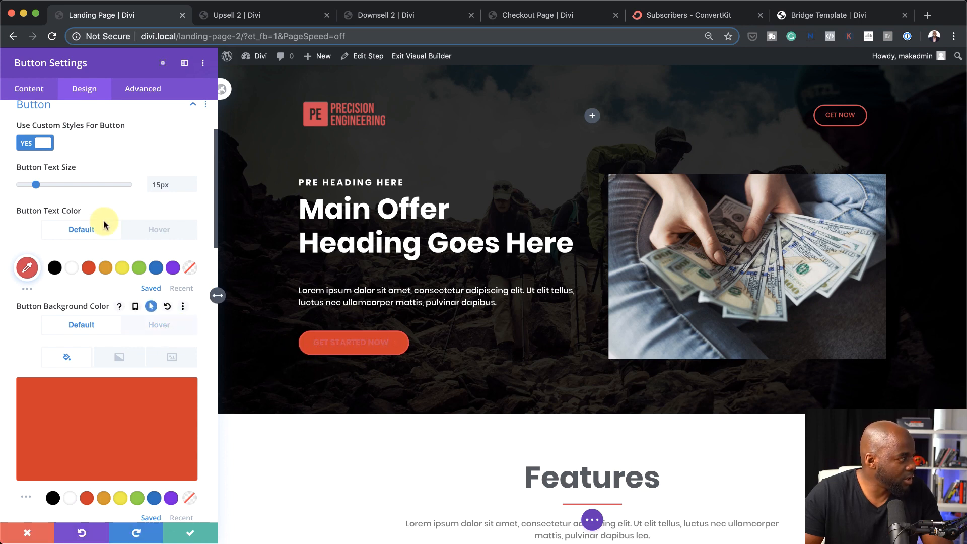
{"action": "scroll", "coordinate": [136, 266], "scroll_direction": "up", "scroll_amount": 1}
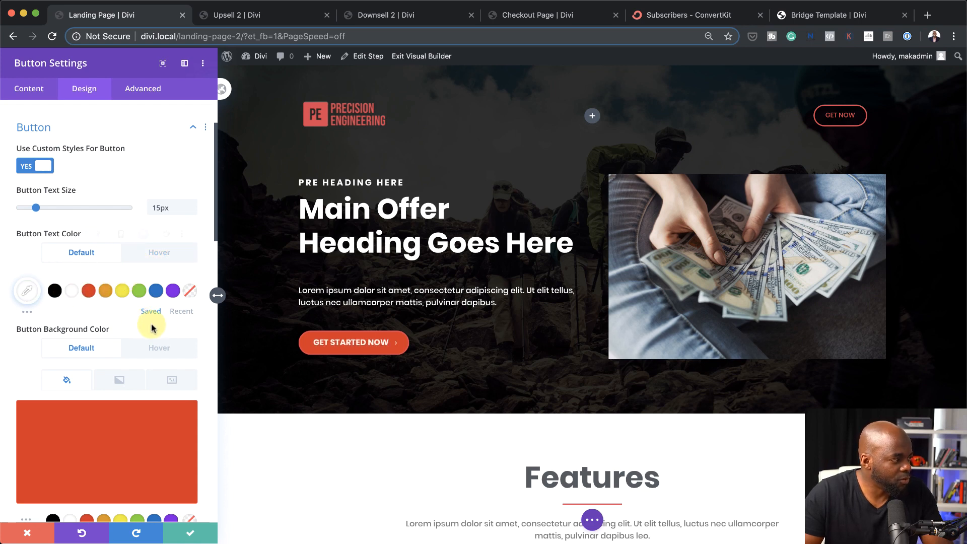
{"action": "scroll", "coordinate": [133, 406], "scroll_direction": "down", "scroll_amount": 4}
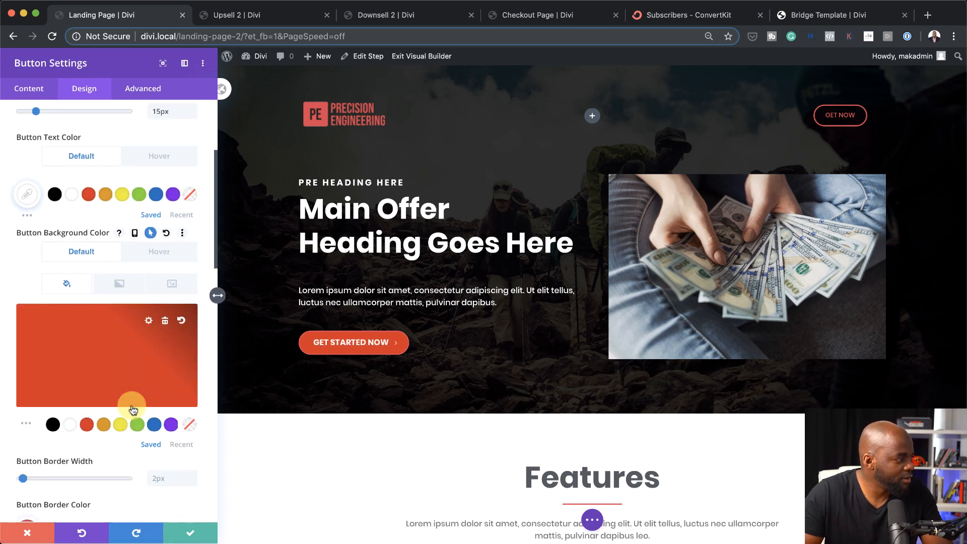
{"action": "scroll", "coordinate": [133, 408], "scroll_direction": "down", "scroll_amount": 2}
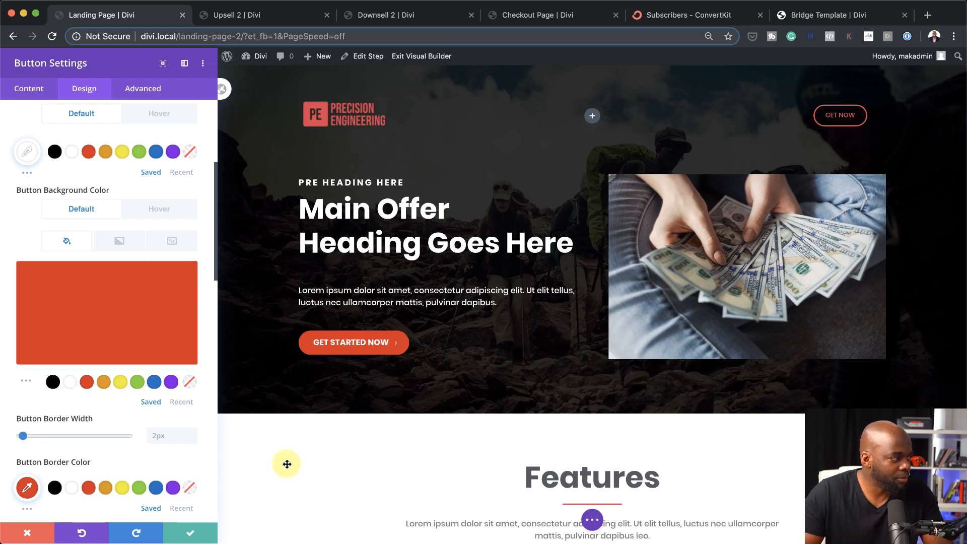
{"action": "left_click", "coordinate": [188, 535]}
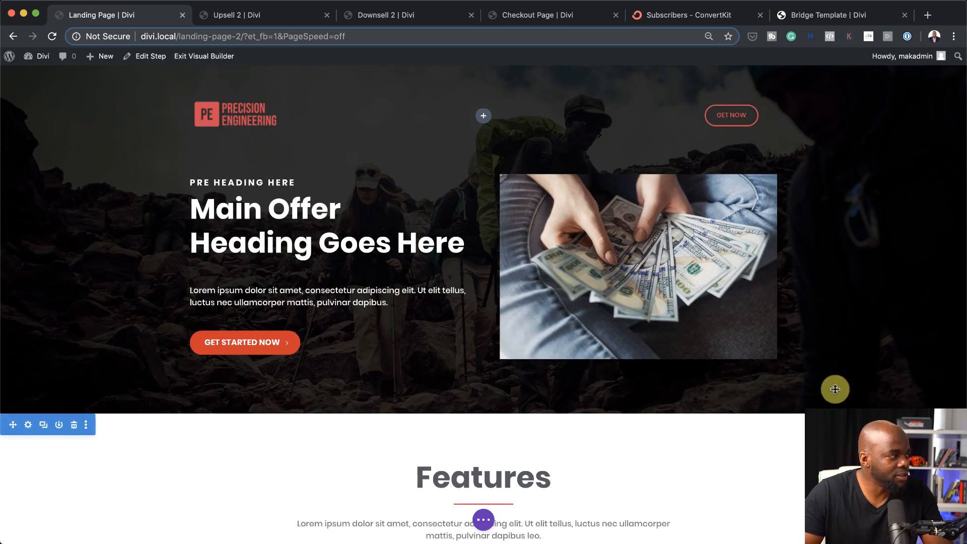
- Examine the image and icon options of the Feature One blurb in the Features section
{"action": "scroll", "coordinate": [670, 477], "scroll_direction": "down", "scroll_amount": 2}
{"action": "scroll", "coordinate": [655, 476], "scroll_direction": "down", "scroll_amount": 2}
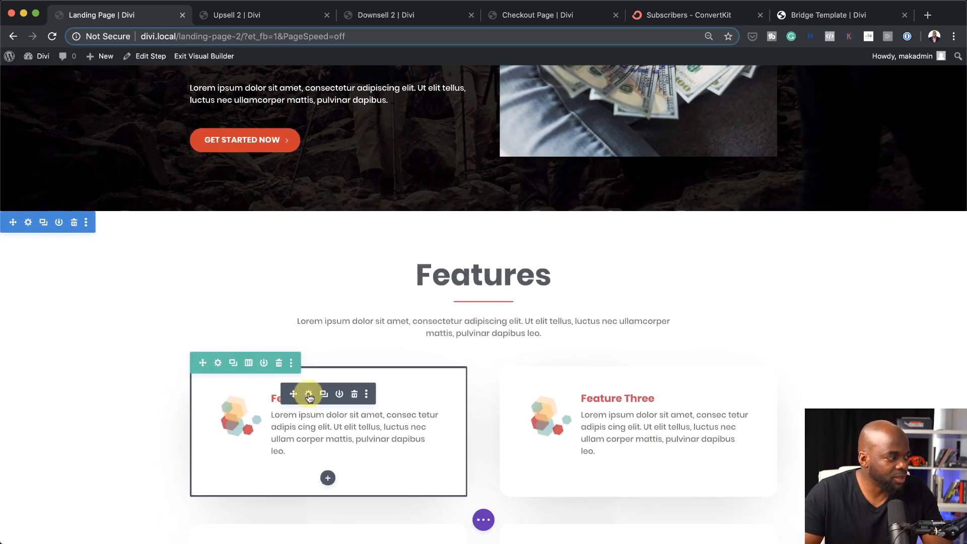
{"action": "left_click", "coordinate": [309, 394]}
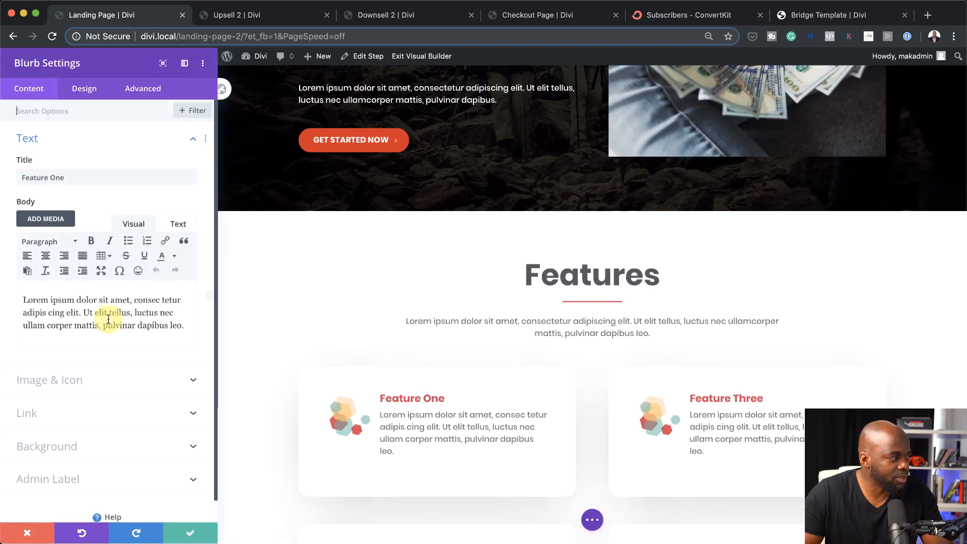
{"action": "left_click", "coordinate": [59, 381]}
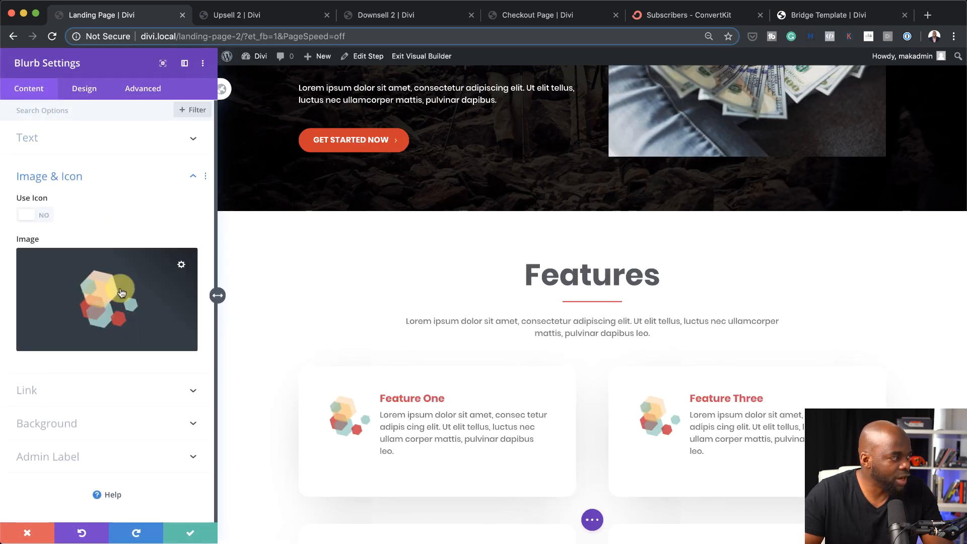
{"action": "left_click", "coordinate": [189, 533]}
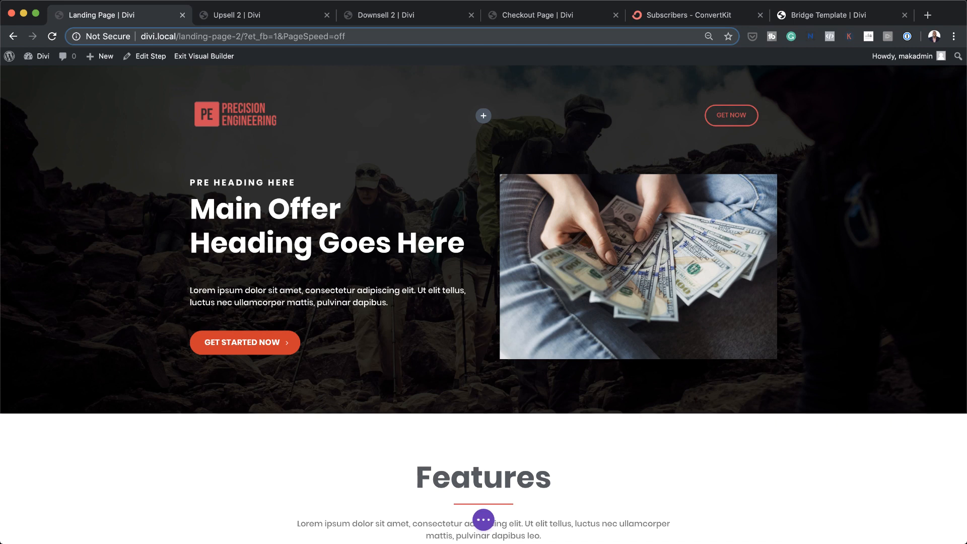
- Import Course Landing Page Template.json as the page layout with the Replace existing content option enabled
{"action": "left_click_drag", "start_coordinate": [349, 188], "coordinate": [586, 188]}
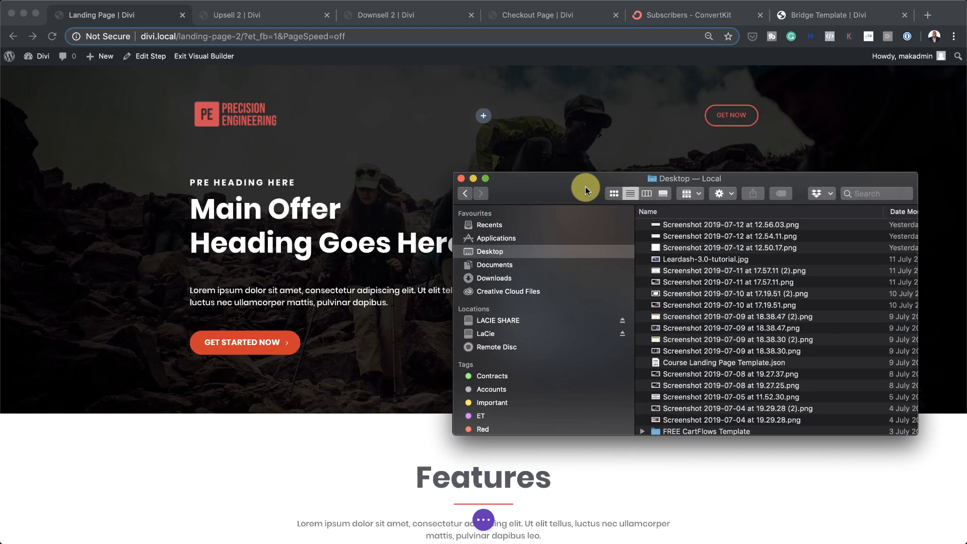
{"action": "left_click", "coordinate": [656, 364]}
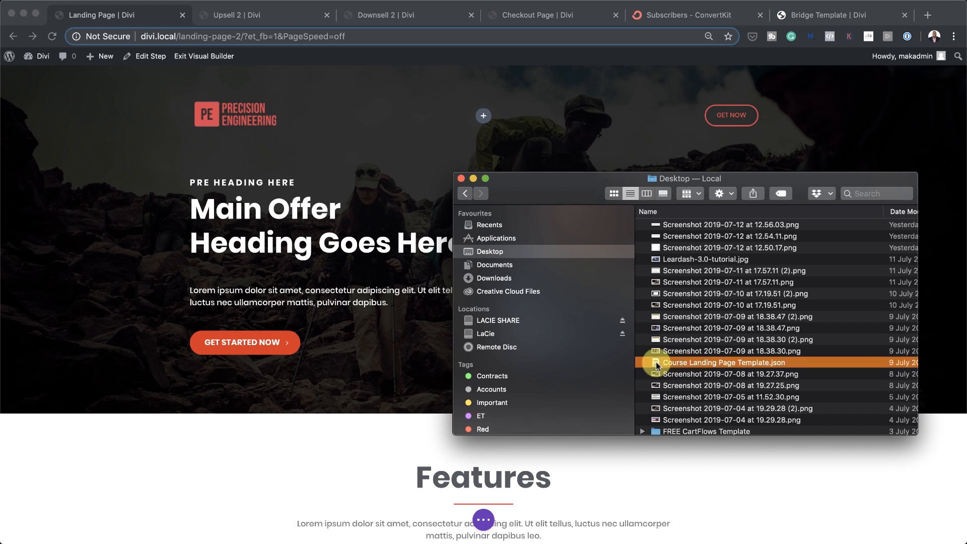
{"action": "left_click_drag", "start_coordinate": [656, 362], "coordinate": [285, 140]}
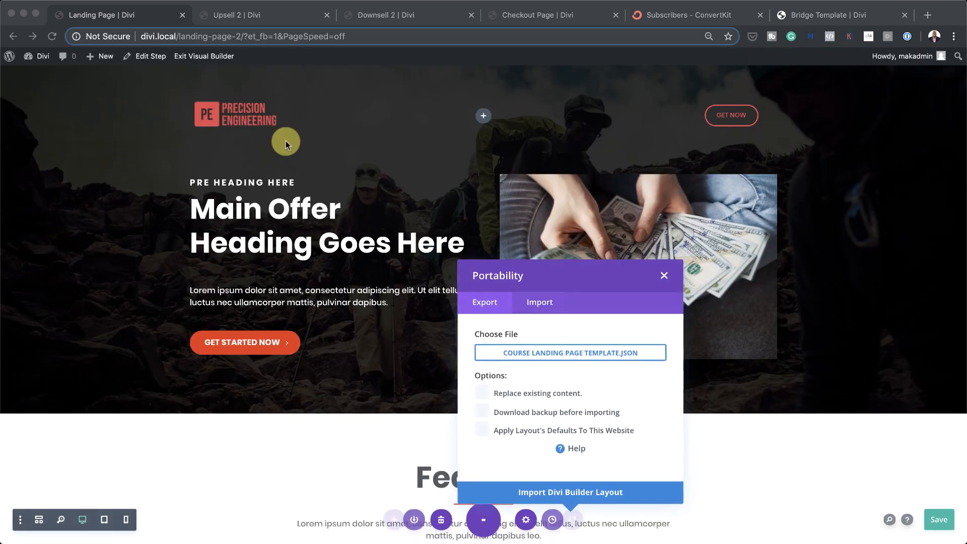
{"action": "left_click", "coordinate": [487, 391]}
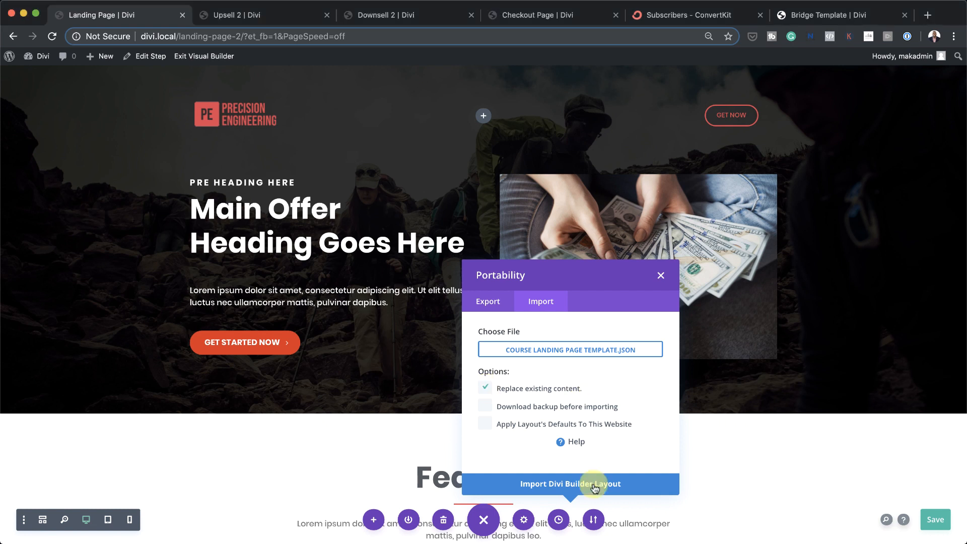
{"action": "left_click", "coordinate": [570, 484]}
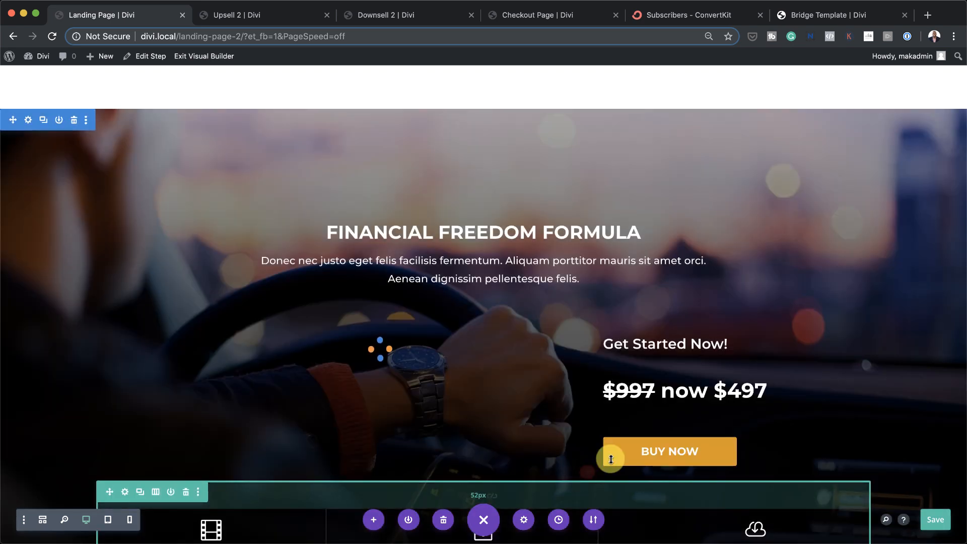
- Review the imported landing page's sections from the Financial Freedom Formula hero down to the testimonials
{"action": "scroll", "coordinate": [881, 302], "scroll_direction": "down", "scroll_amount": 5}
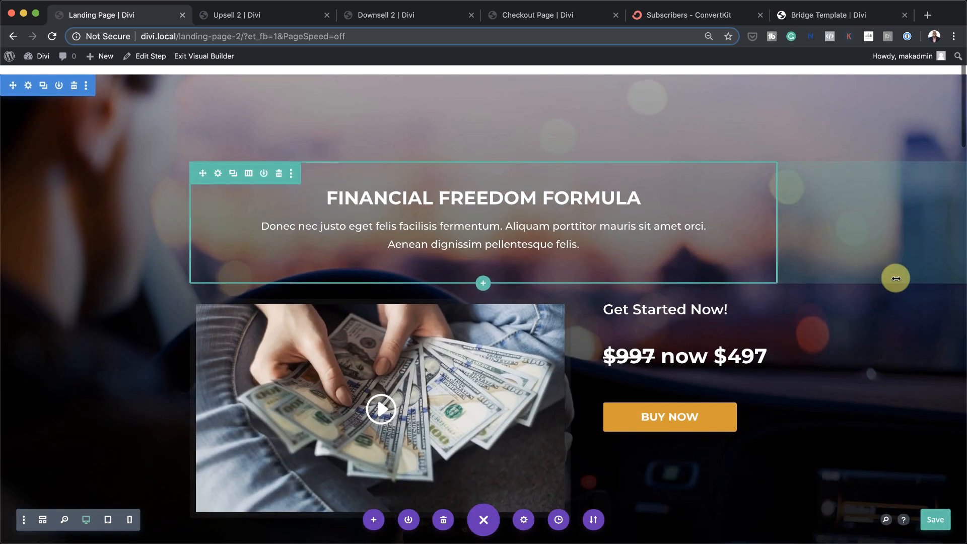
{"action": "scroll", "coordinate": [851, 272], "scroll_direction": "down", "scroll_amount": 8}
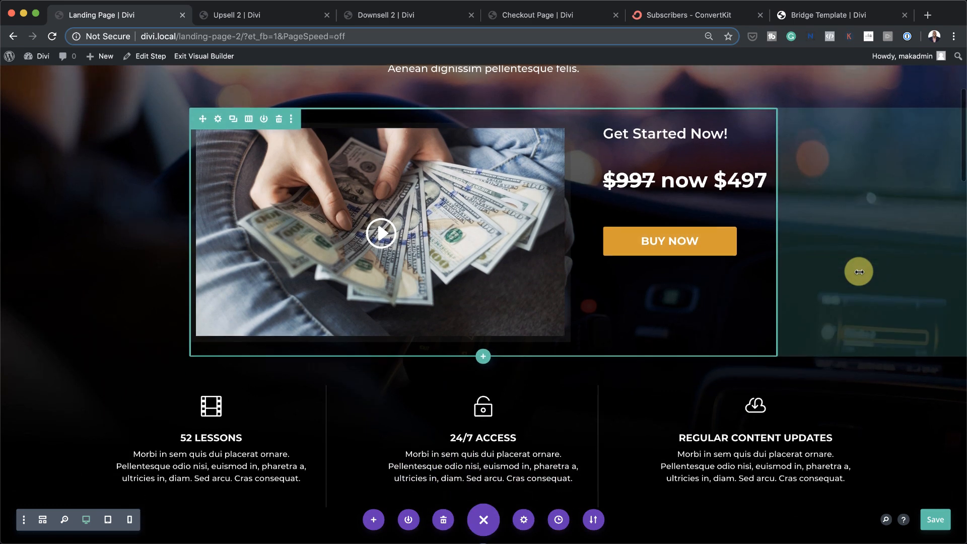
{"action": "scroll", "coordinate": [784, 251], "scroll_direction": "down", "scroll_amount": 6}
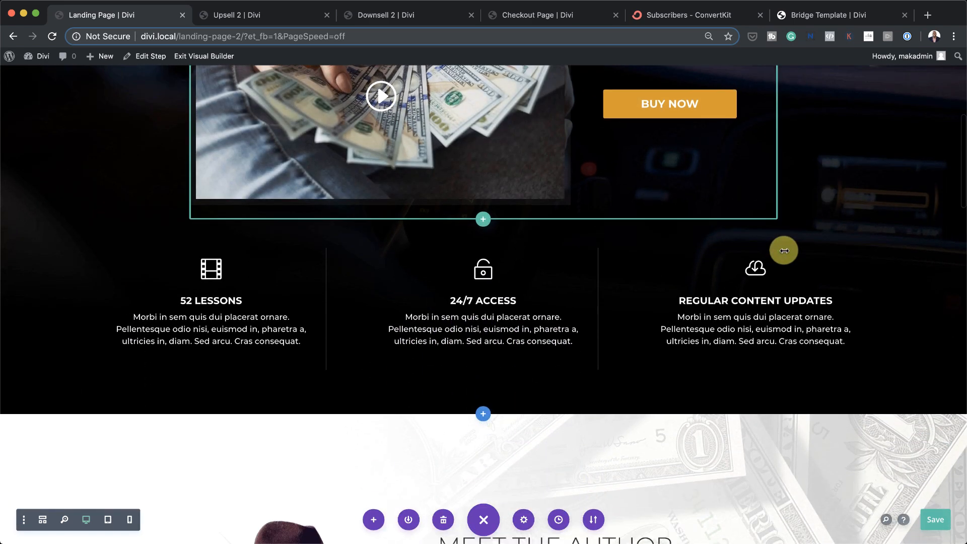
{"action": "scroll", "coordinate": [784, 250], "scroll_direction": "down", "scroll_amount": 8}
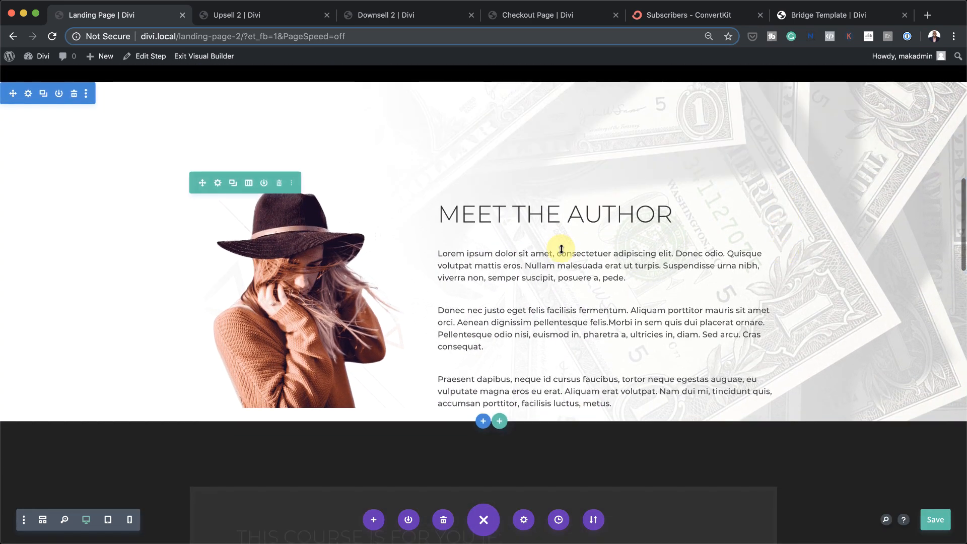
{"action": "scroll", "coordinate": [821, 417], "scroll_direction": "down", "scroll_amount": 14}
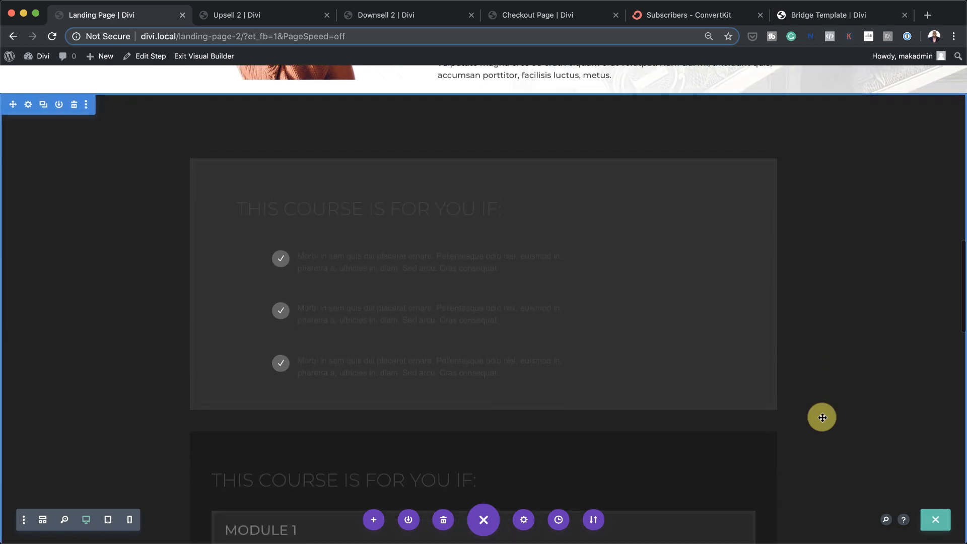
{"action": "scroll", "coordinate": [822, 417], "scroll_direction": "down", "scroll_amount": 20}
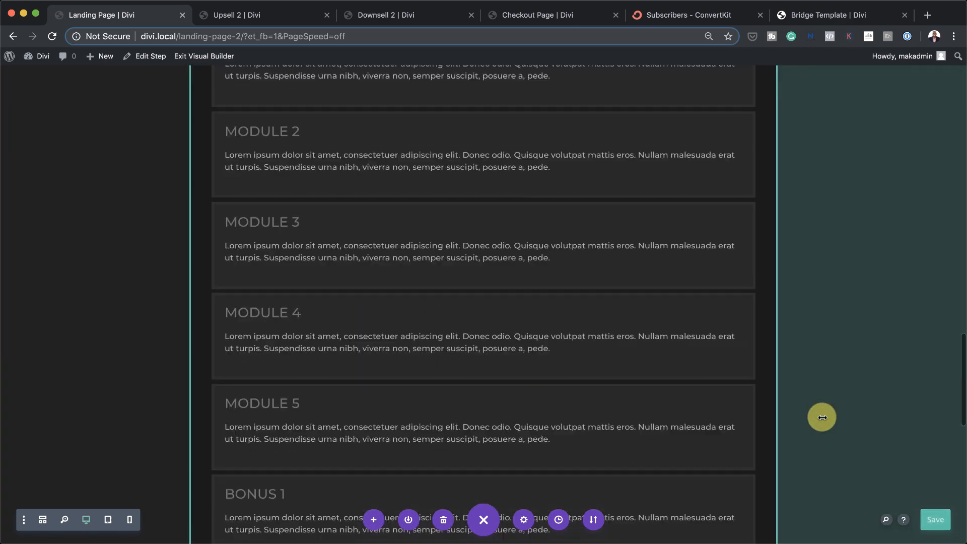
{"action": "scroll", "coordinate": [822, 417], "scroll_direction": "down", "scroll_amount": 15}
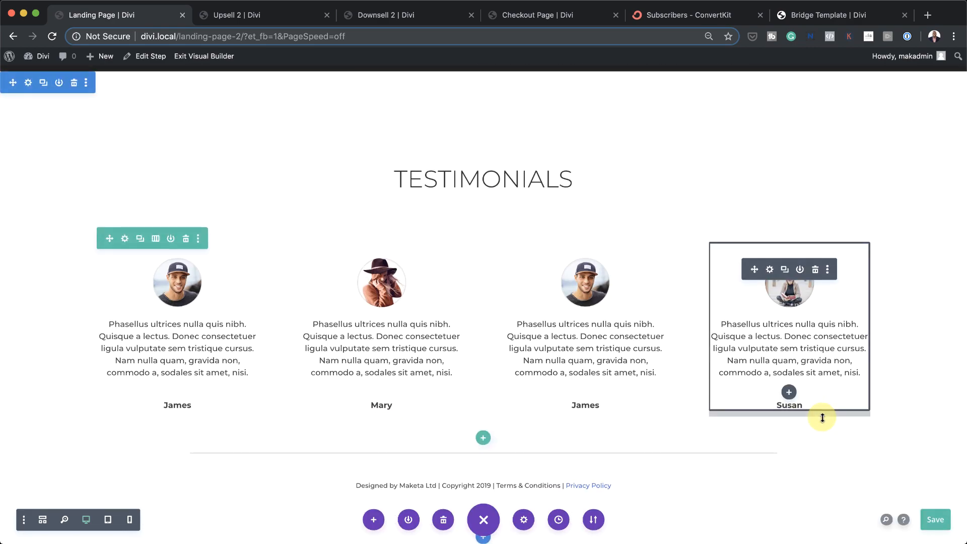
- Replace the author name of the fourth testimonial with a different first name and save the testimonial module
{"action": "left_click", "coordinate": [770, 270]}
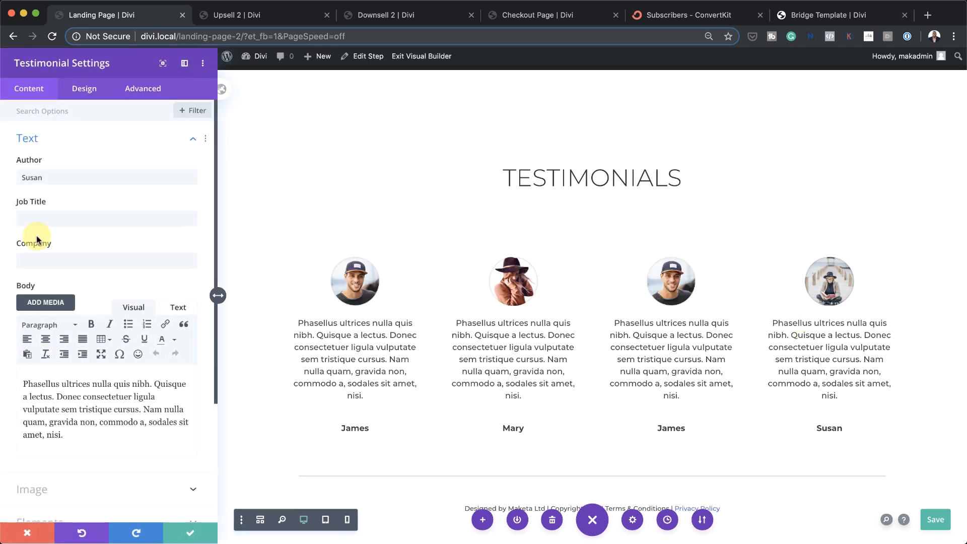
{"action": "left_click_drag", "start_coordinate": [49, 175], "coordinate": [0, 178]}
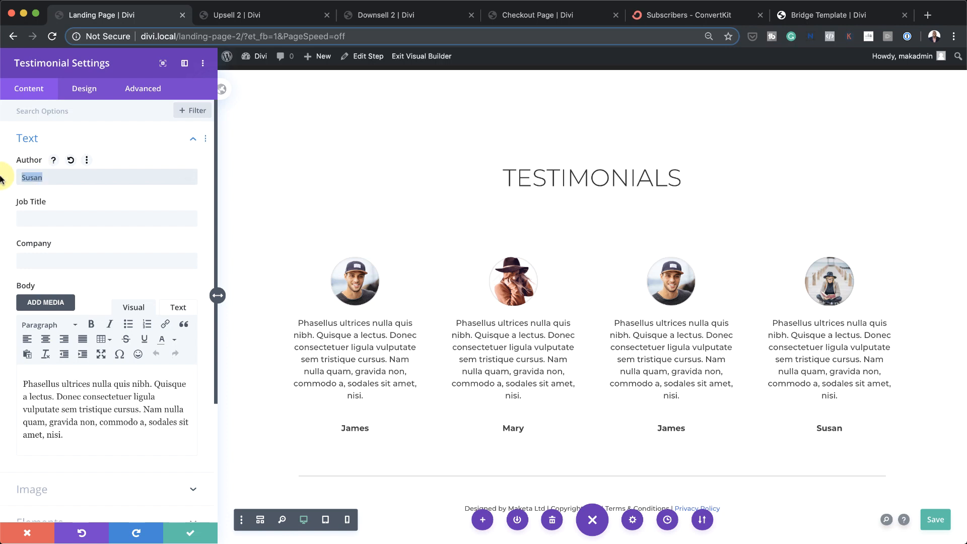
{"action": "type", "text": "Jn"}
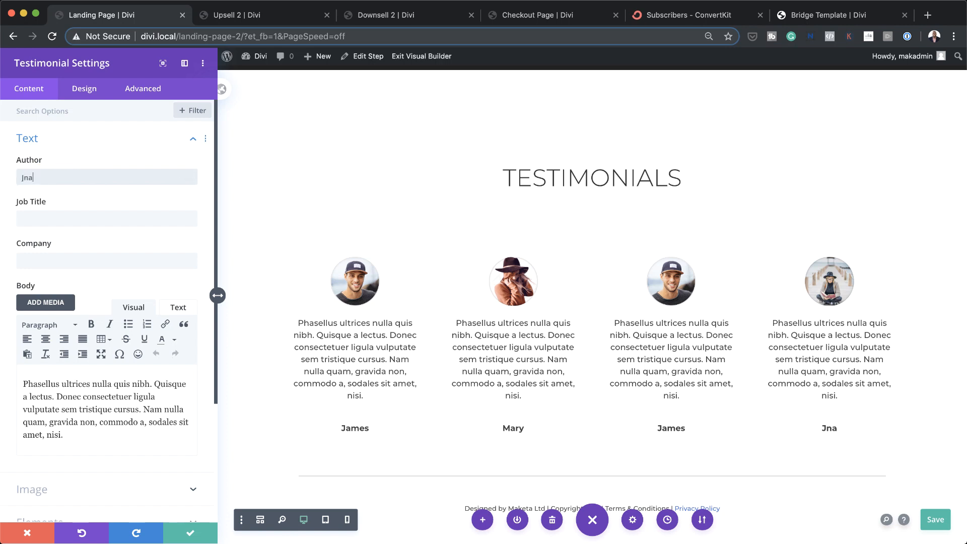
{"action": "type", "text": "a"}
{"action": "key", "text": "BackSpace"}
{"action": "key", "text": "BackSpace"}
{"action": "type", "text": "anet"}
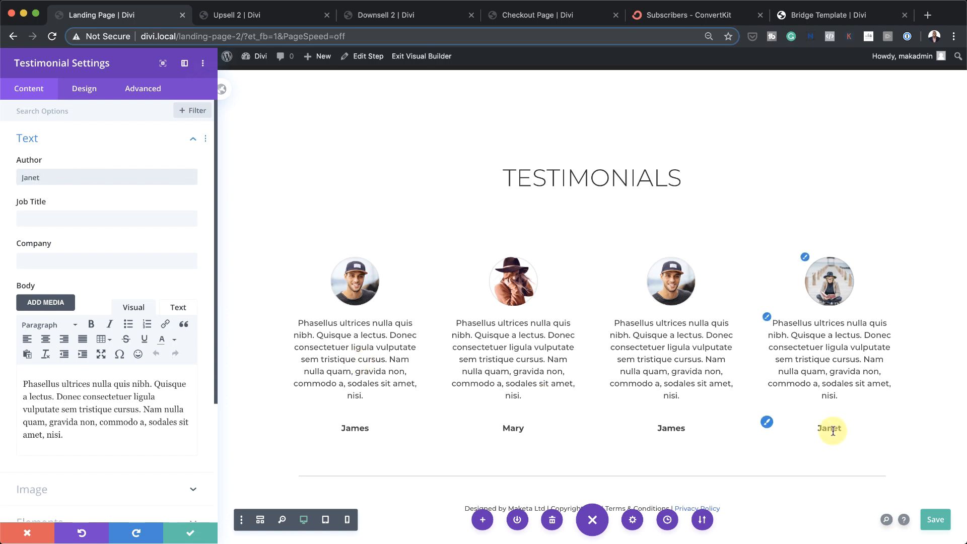
{"action": "left_click", "coordinate": [189, 532]}
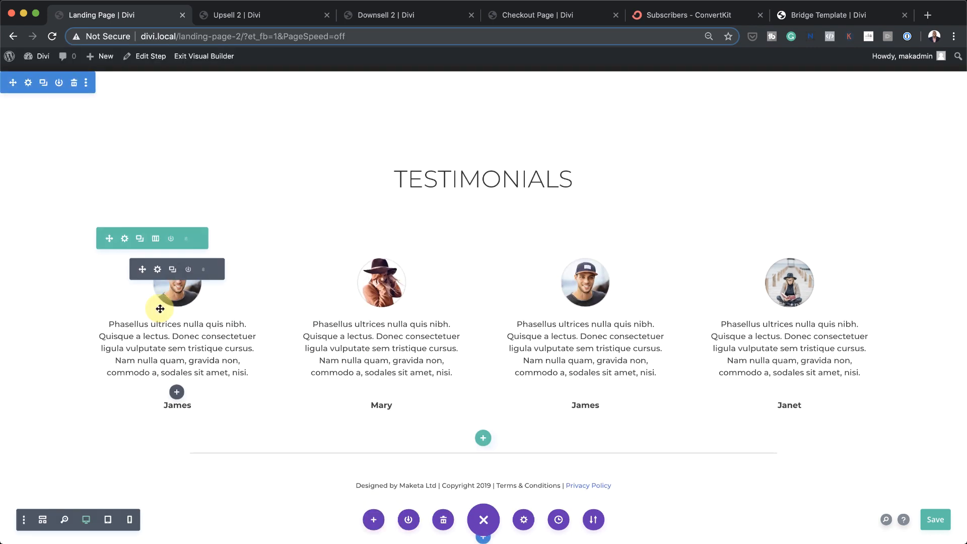
- Return to the hero of the imported landing page and save the page
{"action": "scroll", "coordinate": [622, 331], "scroll_direction": "up", "scroll_amount": 15}
{"action": "scroll", "coordinate": [622, 330], "scroll_direction": "up", "scroll_amount": 1}
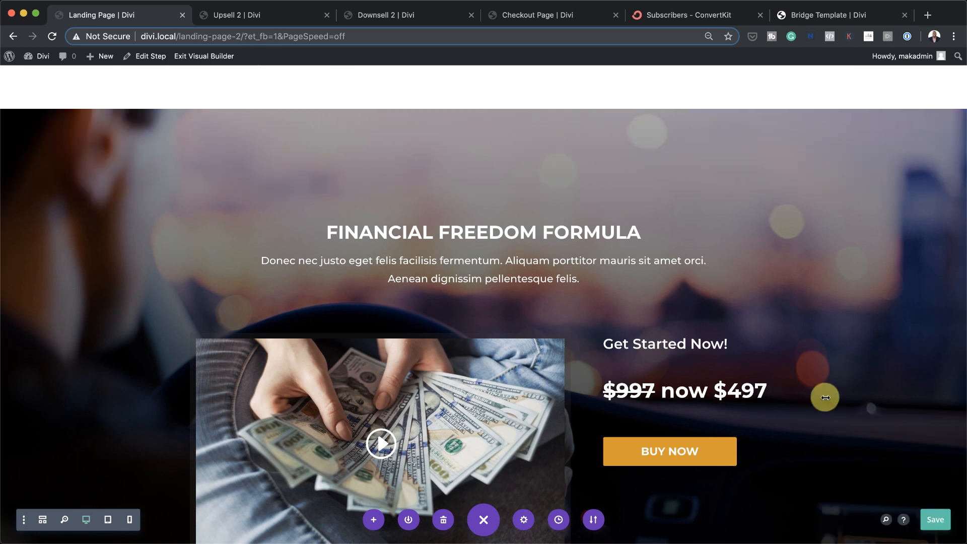
{"action": "left_click", "coordinate": [950, 522]}
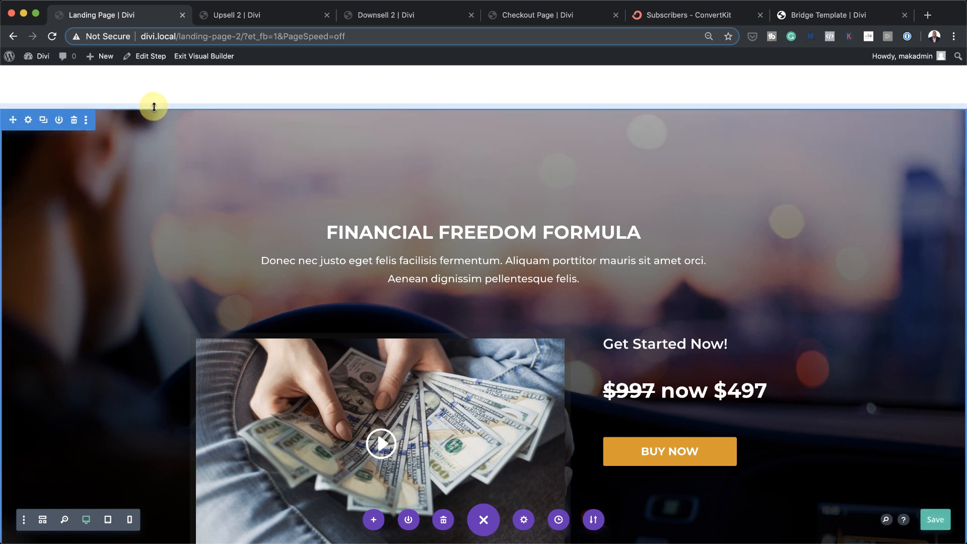
- Close the white gap above the Financial Freedom Formula section and go to the WordPress dashboard
{"action": "left_click_drag", "start_coordinate": [154, 107], "coordinate": [155, 59]}
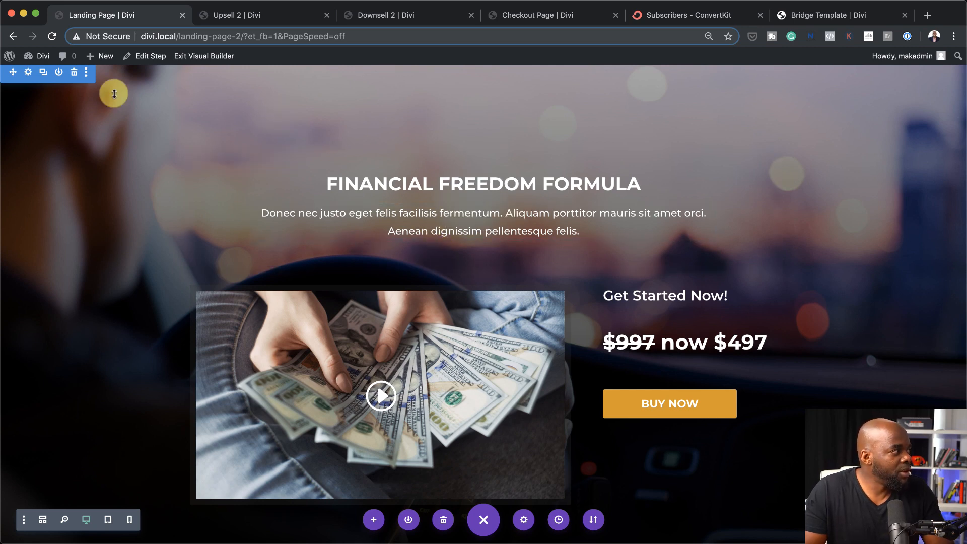
{"action": "left_click", "coordinate": [42, 73]}
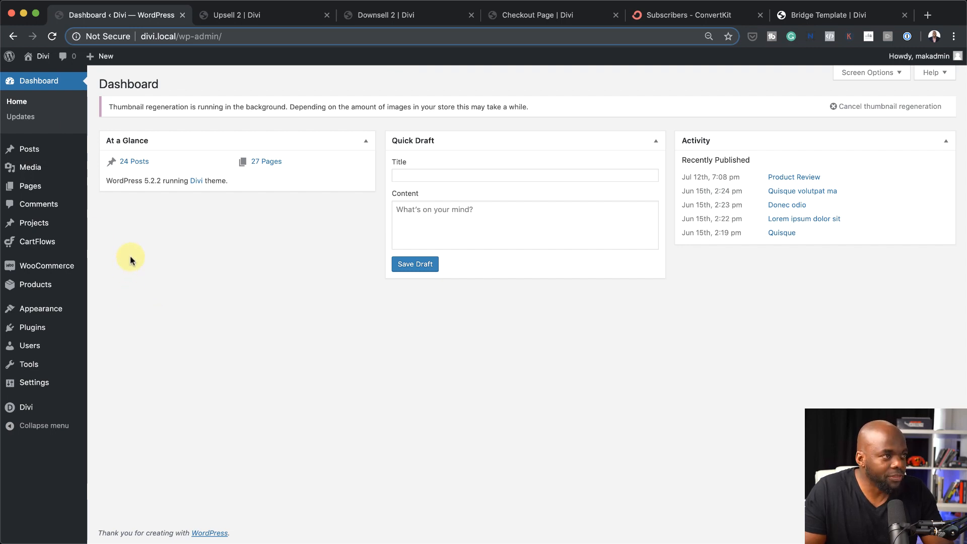
- Open the My New Sales Funnel flow in CartFlows and toggle its Enable Test Mode setting
{"action": "mouse_move", "coordinate": [48, 243]}
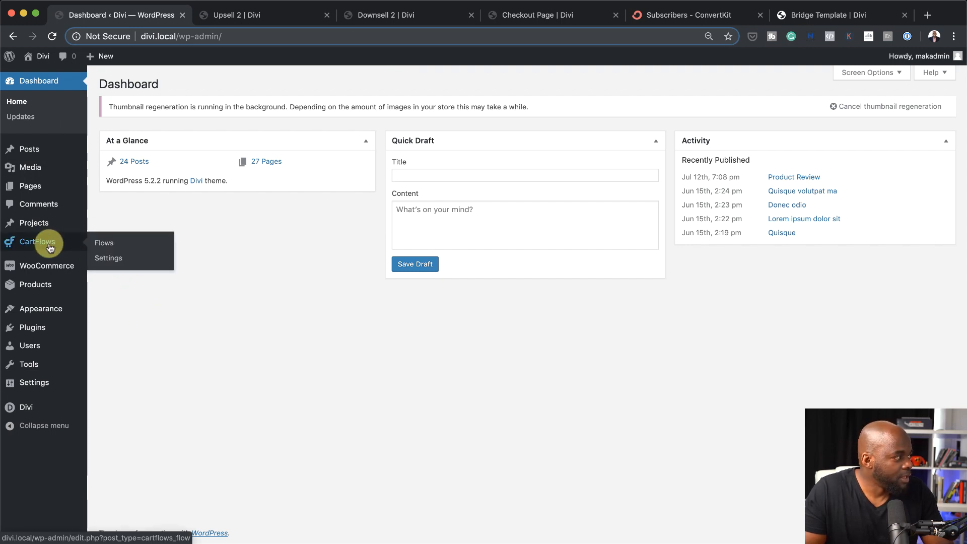
{"action": "left_click", "coordinate": [106, 245]}
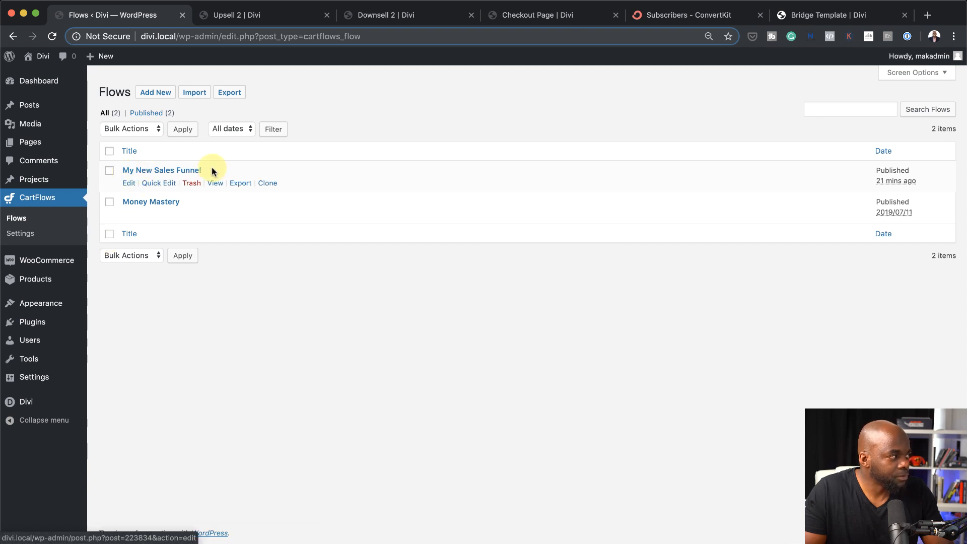
{"action": "left_click", "coordinate": [178, 173]}
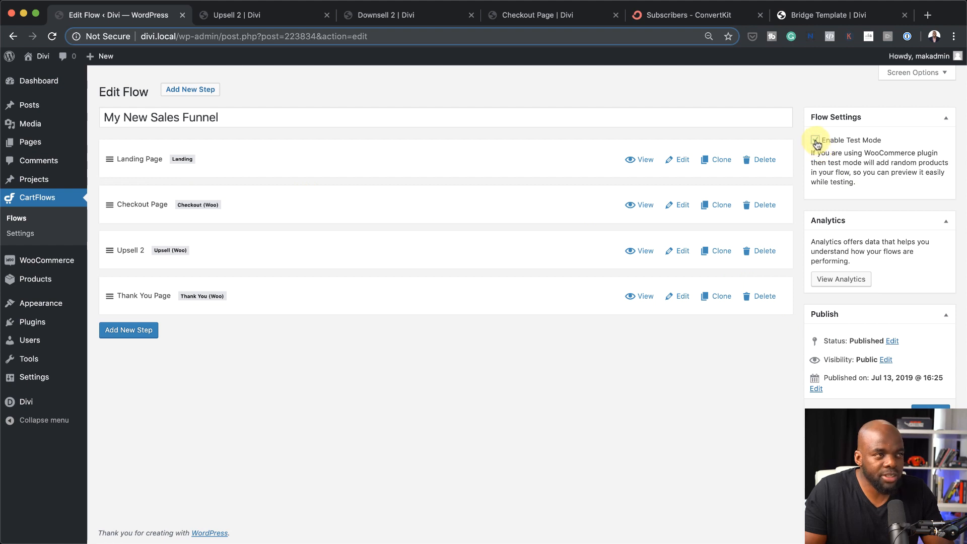
{"action": "left_click", "coordinate": [815, 140]}
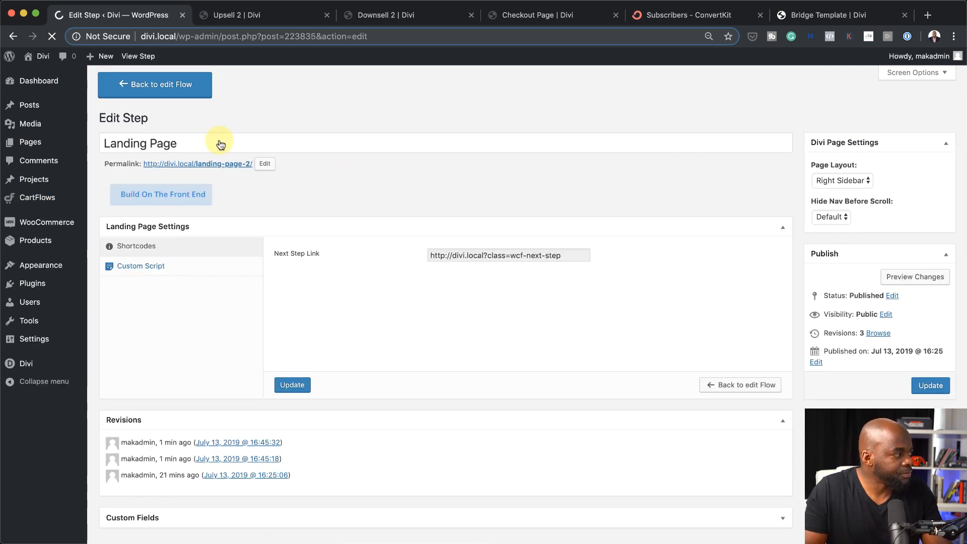
- Retitle the funnel's Landing Page step as "Ebook giveaway"
{"action": "triple_click", "coordinate": [220, 140]}
{"action": "type", "text": "Ebook"}
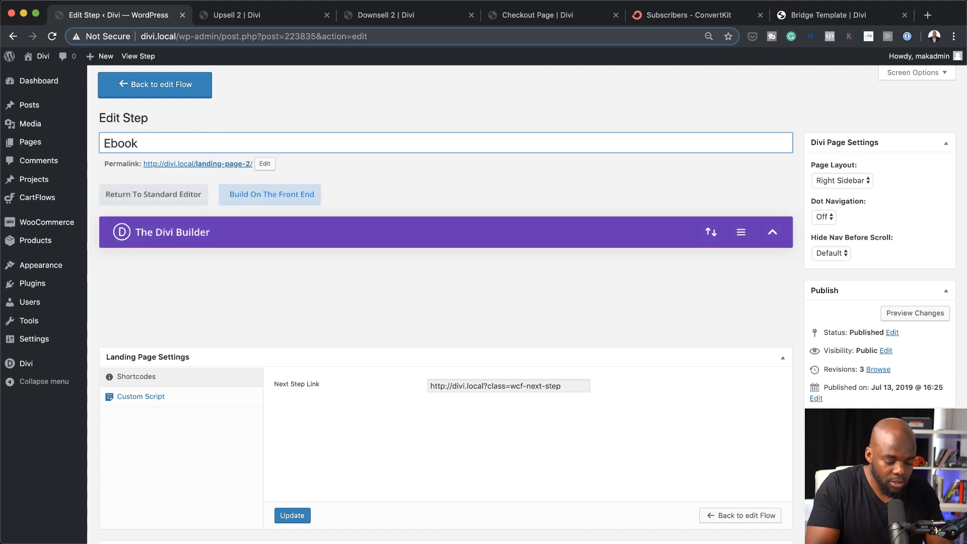
{"action": "type", "text": " giveaway"}
- Change the landing page step's permalink slug to match its title, ebook-giveaway
{"action": "left_click", "coordinate": [264, 165]}
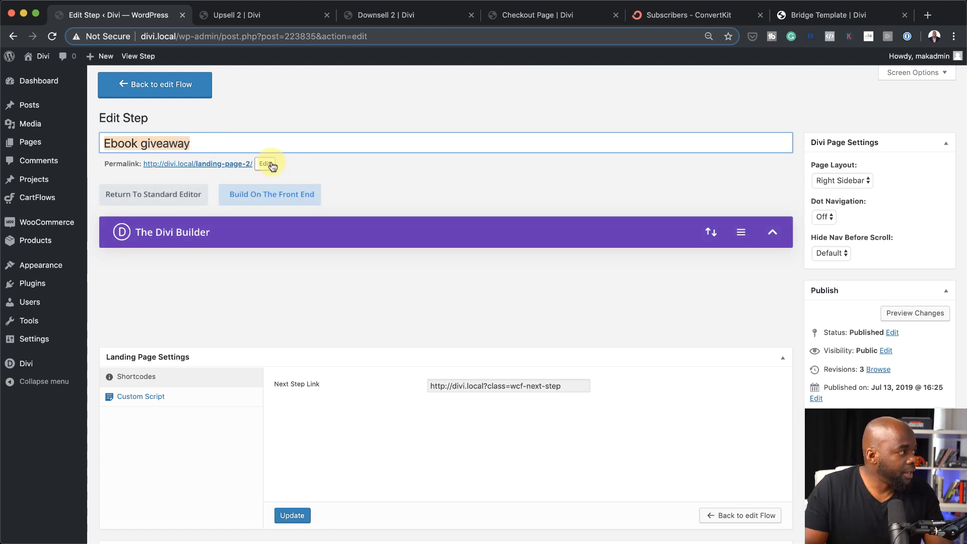
{"action": "left_click", "coordinate": [273, 166]}
{"action": "triple_click", "coordinate": [265, 162]}
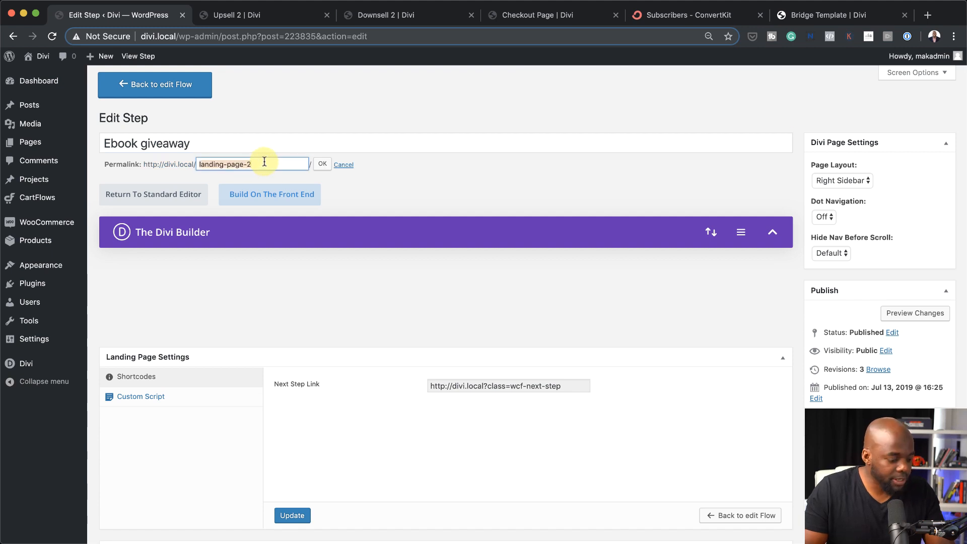
{"action": "type", "text": "Ebook giveaway"}
{"action": "left_click", "coordinate": [323, 165]}
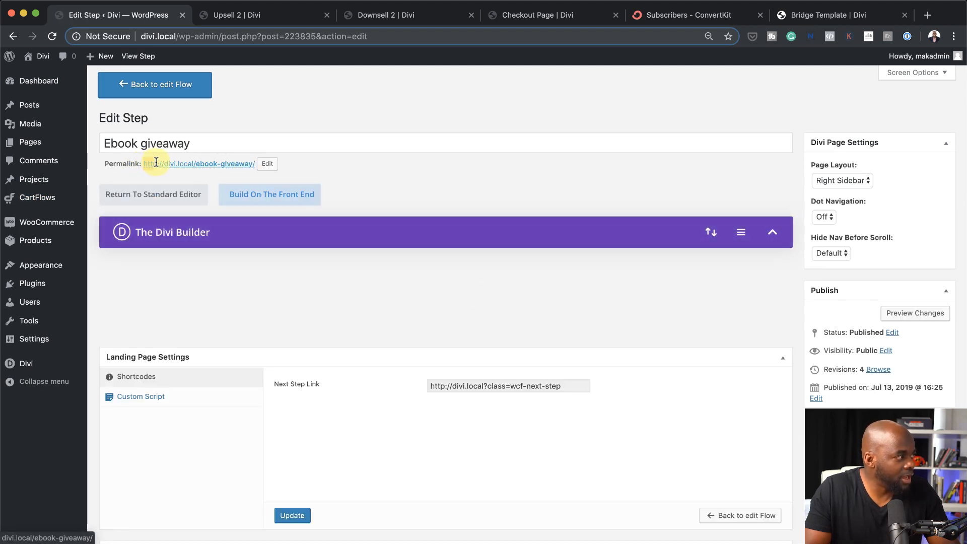
- Copy the step's permalink, open the ebook-giveaway page in a new browser tab and look through its sections
{"action": "left_click_drag", "start_coordinate": [144, 163], "coordinate": [254, 162]}
{"action": "key", "text": "super+c"}
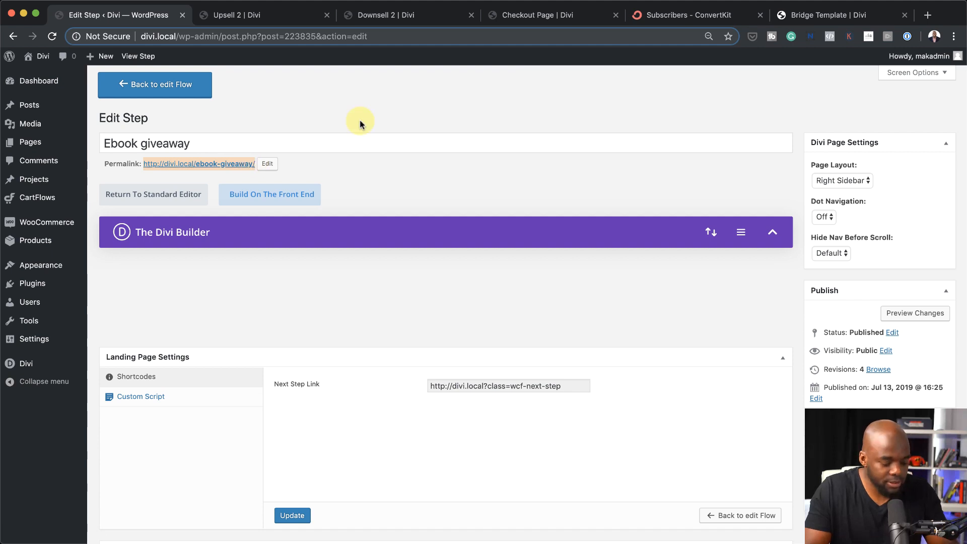
{"action": "left_click", "coordinate": [850, 19]}
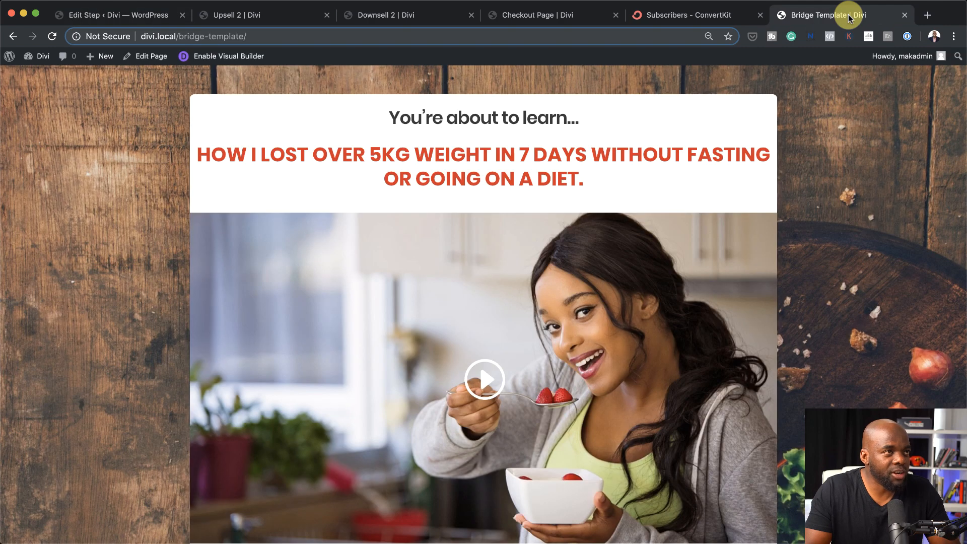
{"action": "left_click", "coordinate": [926, 19]}
{"action": "key", "text": "super+v"}
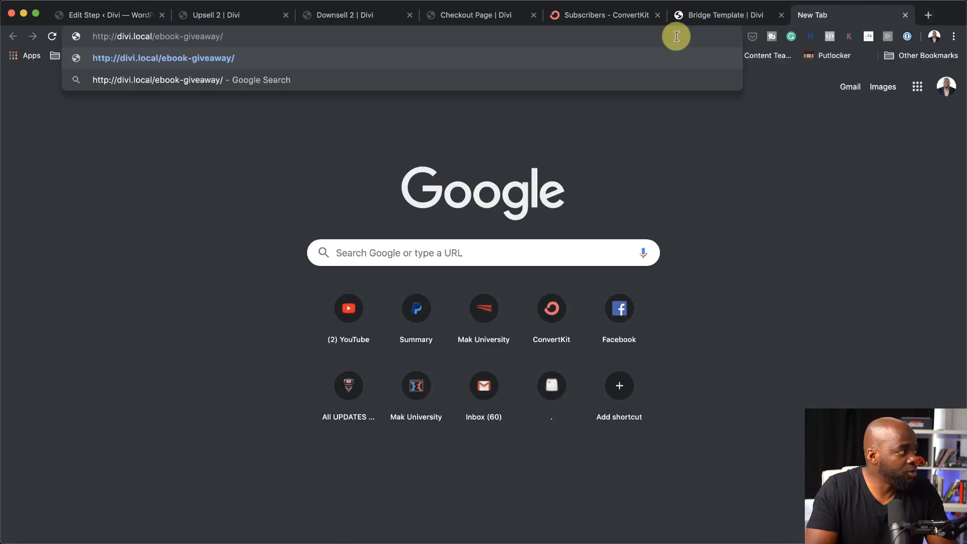
{"action": "key", "text": "Return"}
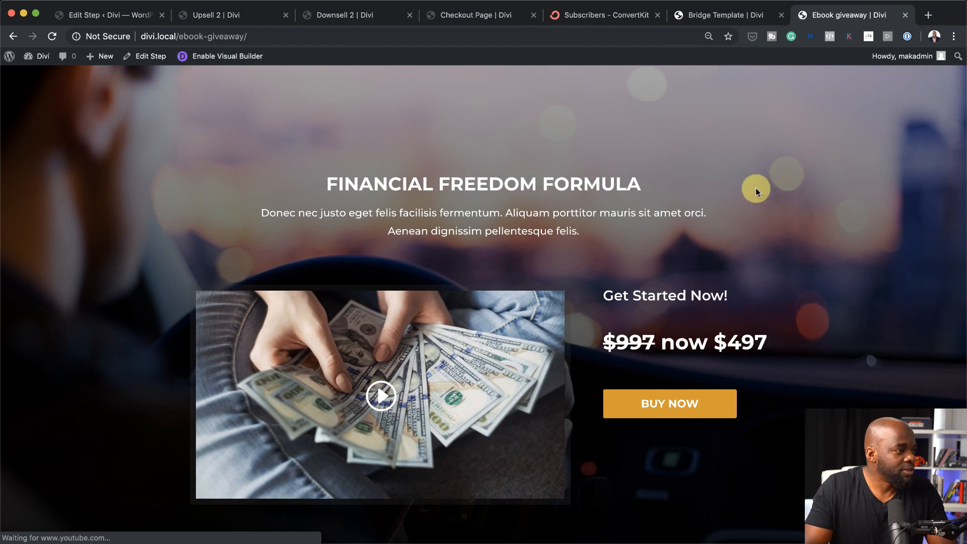
{"action": "scroll", "coordinate": [749, 466], "scroll_direction": "down", "scroll_amount": 15}
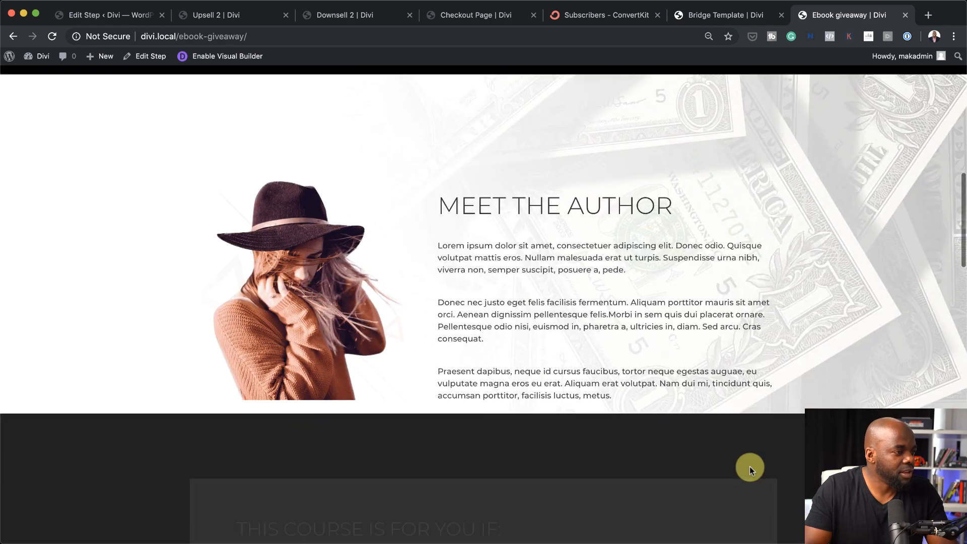
{"action": "scroll", "coordinate": [750, 467], "scroll_direction": "down", "scroll_amount": 10}
{"action": "scroll", "coordinate": [750, 466], "scroll_direction": "up", "scroll_amount": 20}
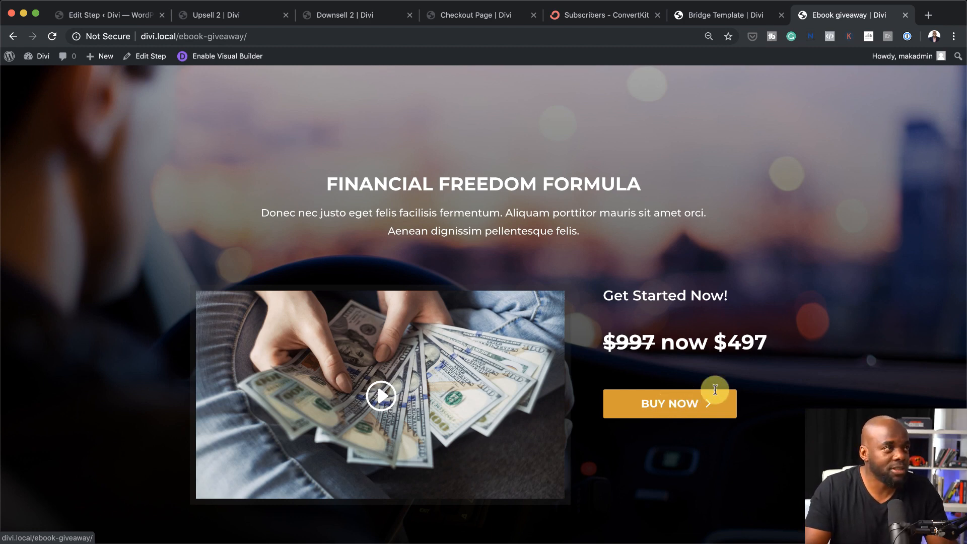
- Examine the Bridge Template page from the headline and video through the email opt-in form to the bonuses
{"action": "left_click", "coordinate": [735, 15]}
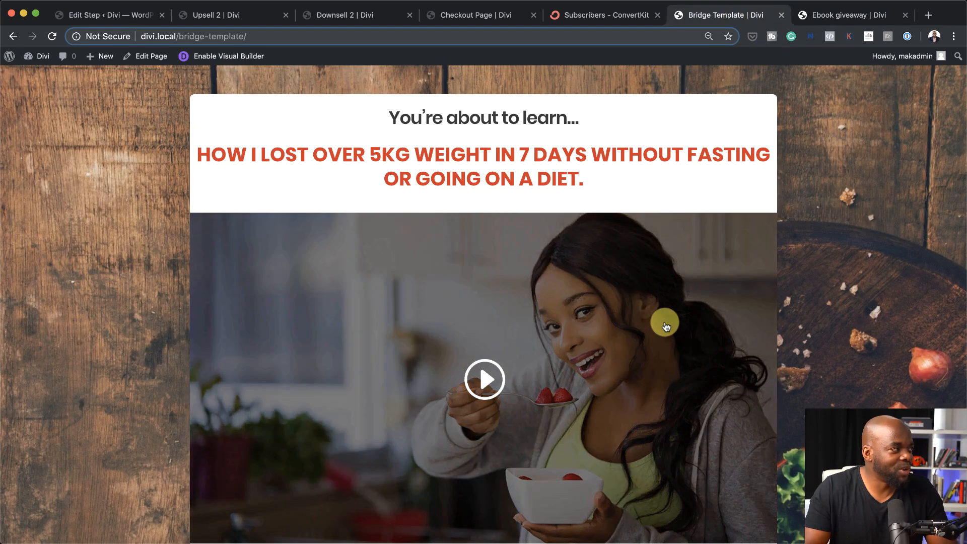
{"action": "scroll", "coordinate": [822, 355], "scroll_direction": "down", "scroll_amount": 3}
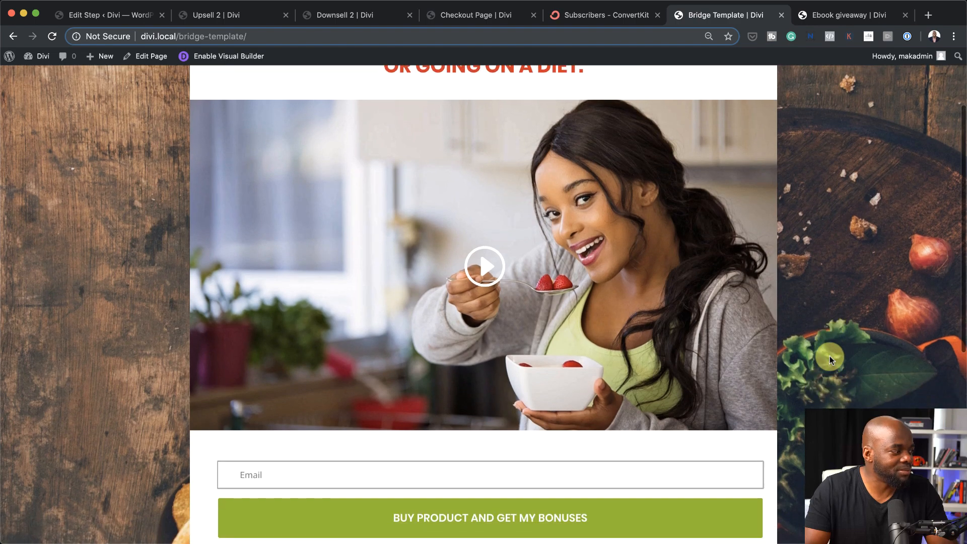
{"action": "scroll", "coordinate": [830, 356], "scroll_direction": "up", "scroll_amount": 4}
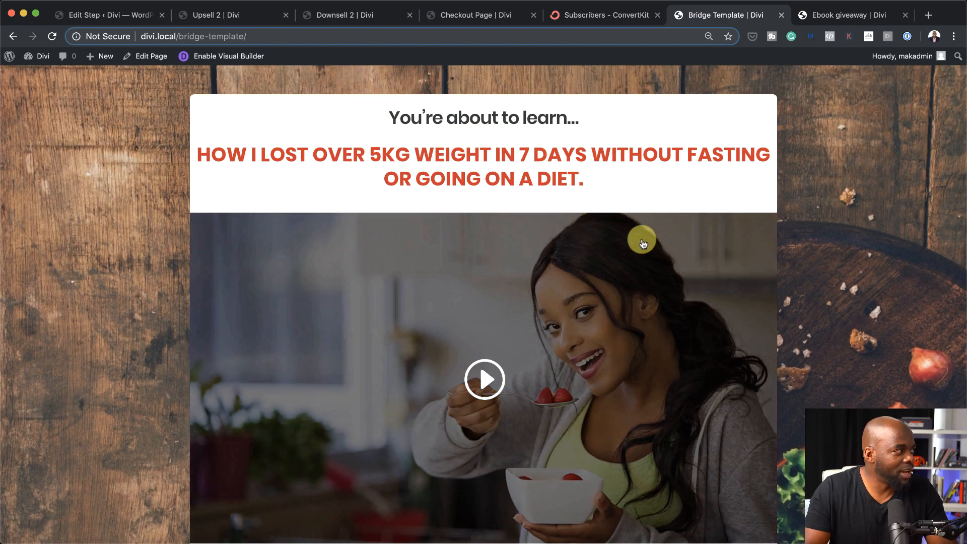
{"action": "scroll", "coordinate": [929, 349], "scroll_direction": "down", "scroll_amount": 10}
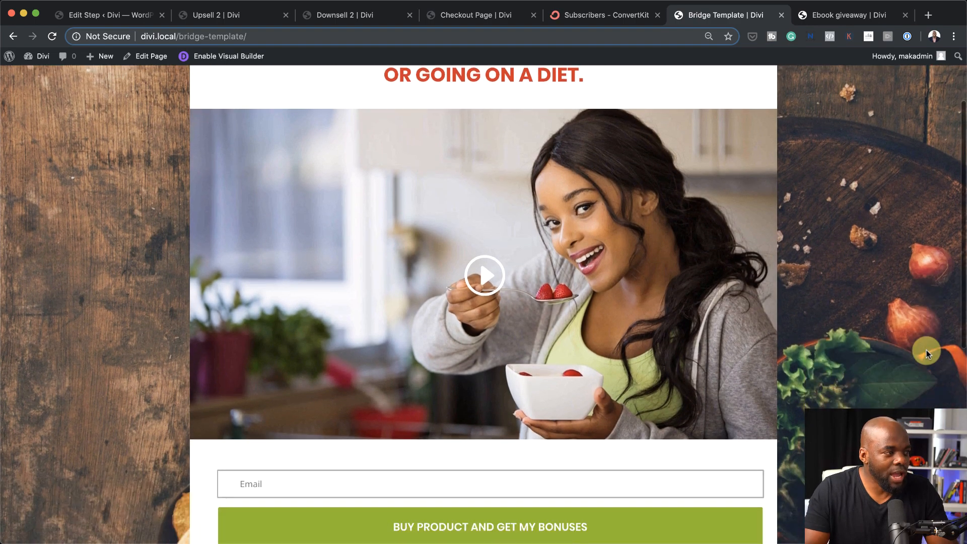
{"action": "scroll", "coordinate": [926, 352], "scroll_direction": "down", "scroll_amount": 3}
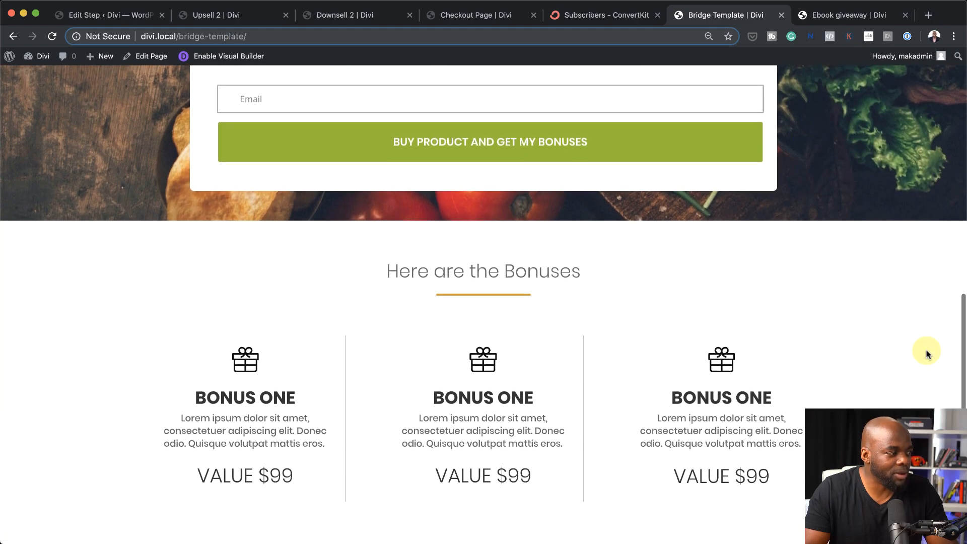
{"action": "scroll", "coordinate": [908, 358], "scroll_direction": "up", "scroll_amount": 12}
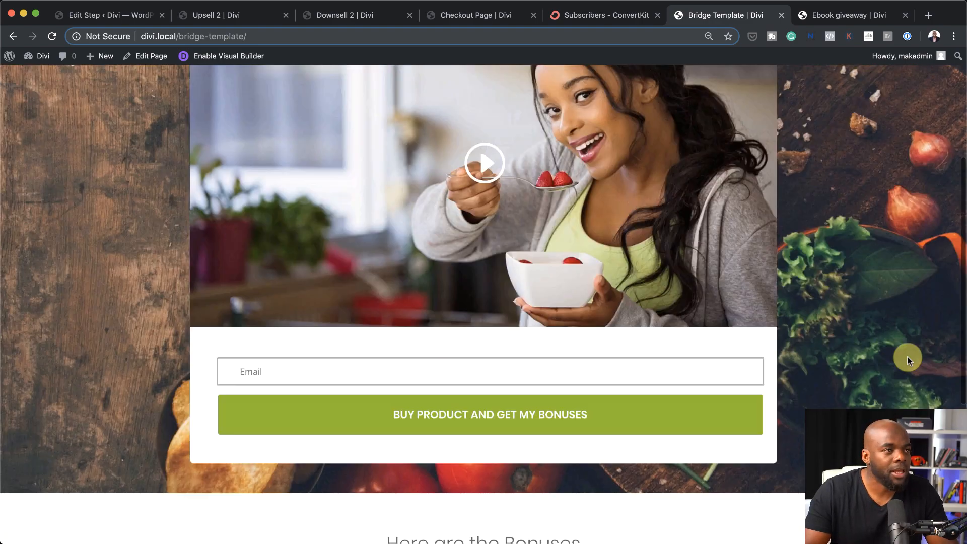